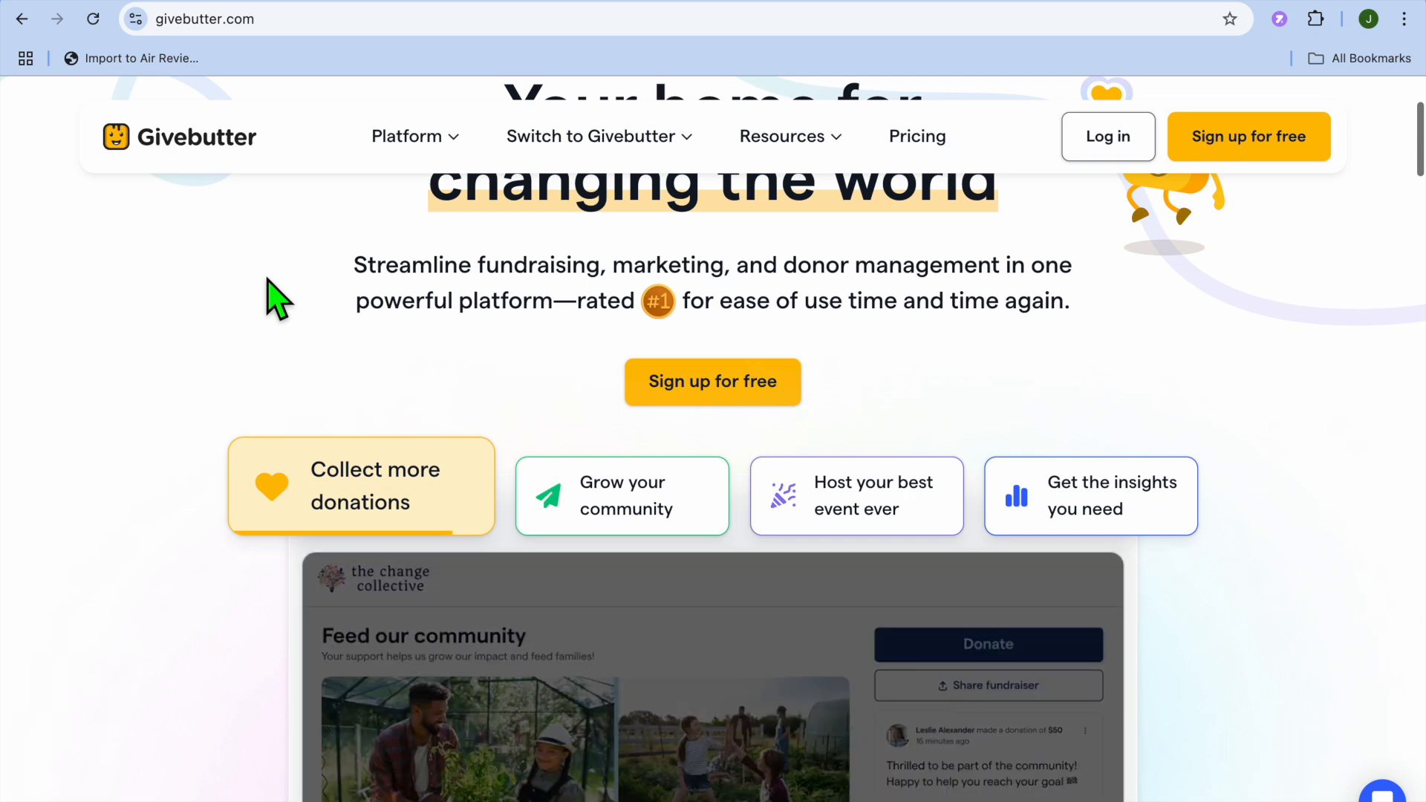
- Go back to the Givebutter homepage and start a free account signup
scroll(278, 301, up, 3)
scroll(278, 300, up, 1)
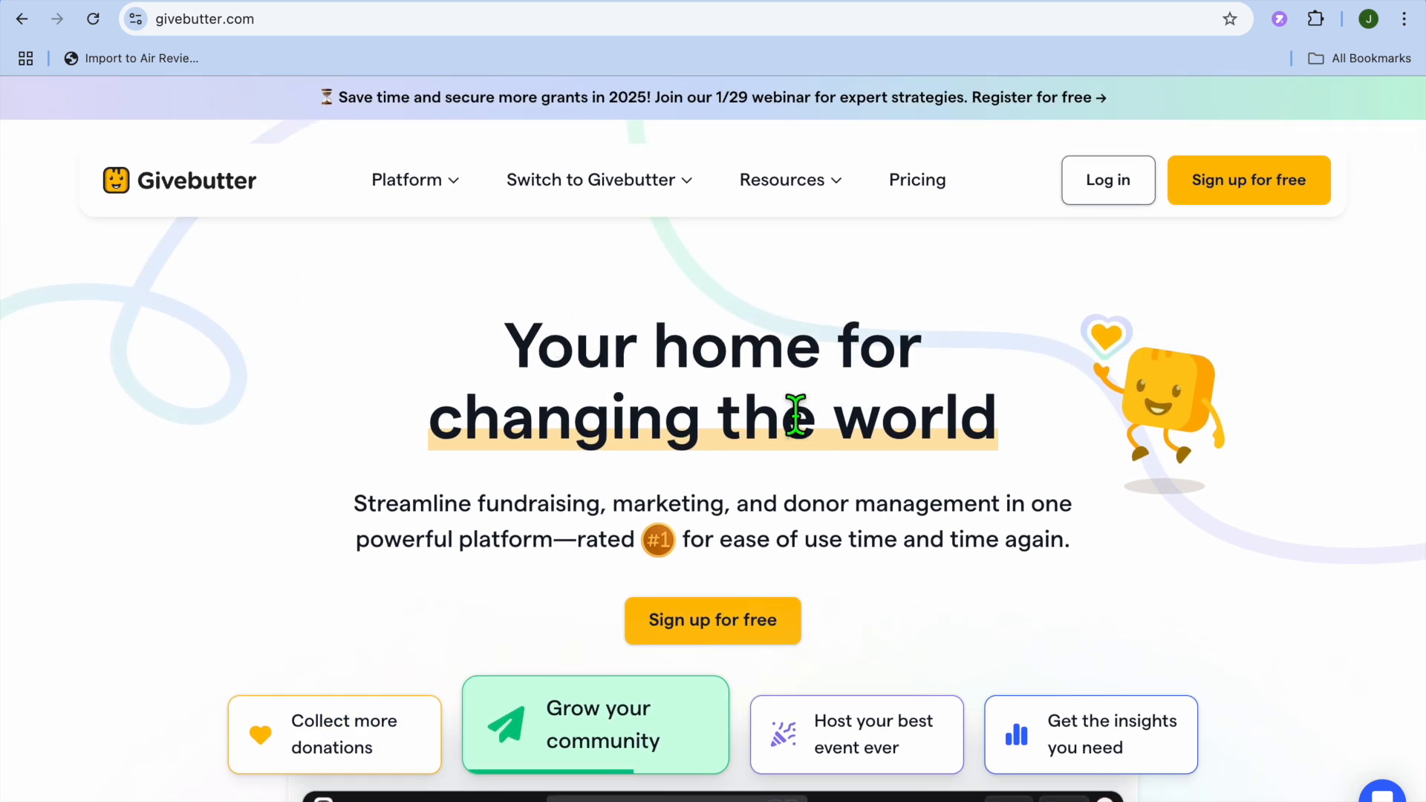
scroll(795, 416, down, 1)
scroll(796, 416, down, 3)
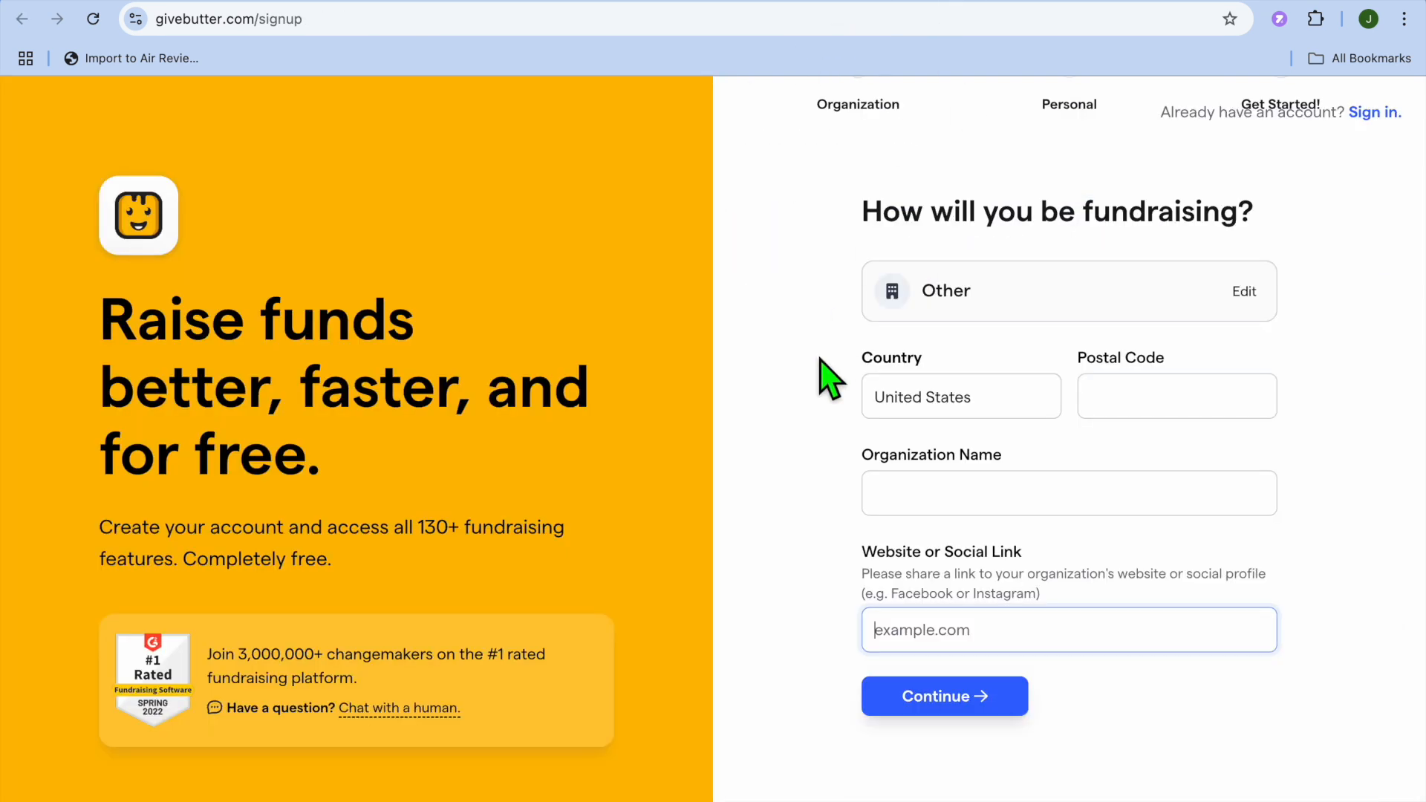
click(818, 1)
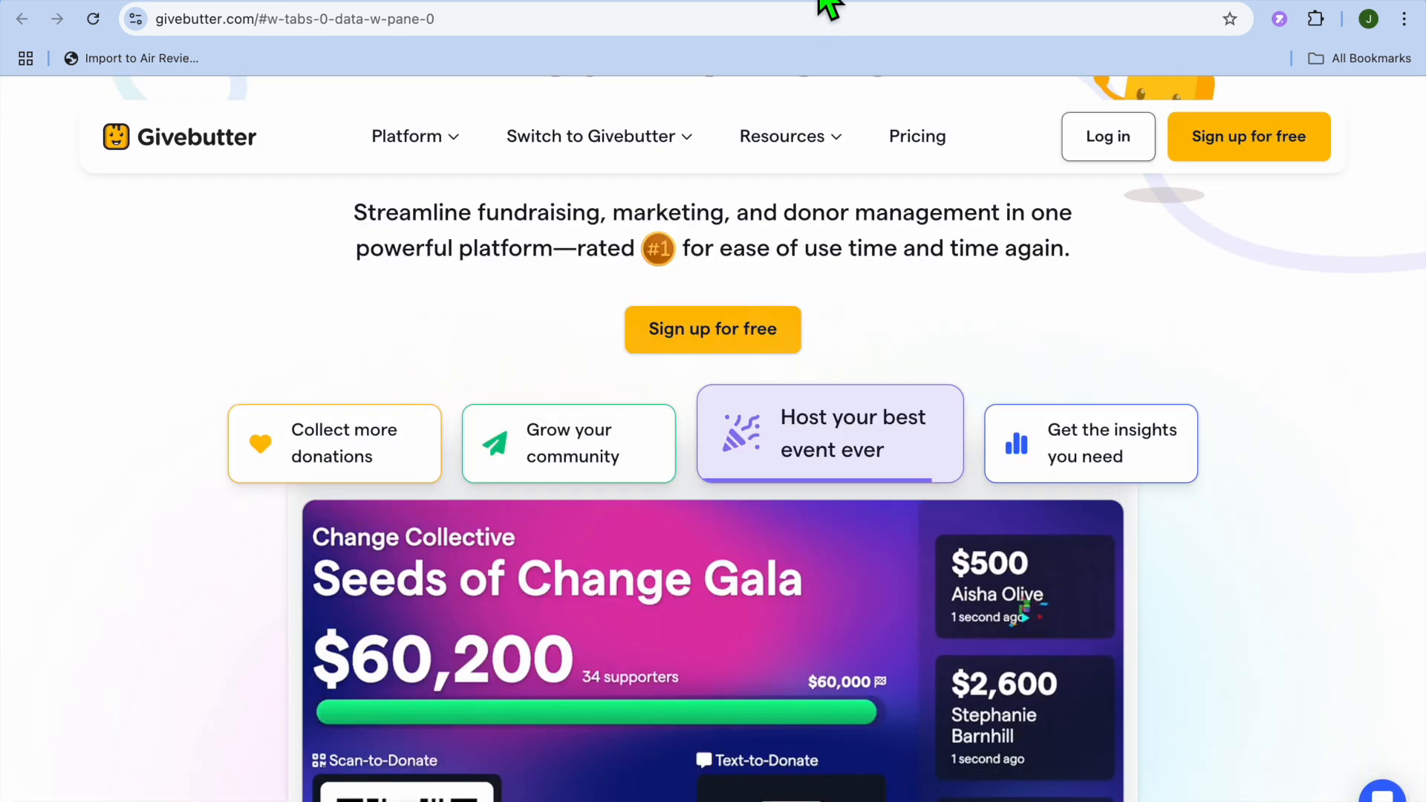
click(1229, 149)
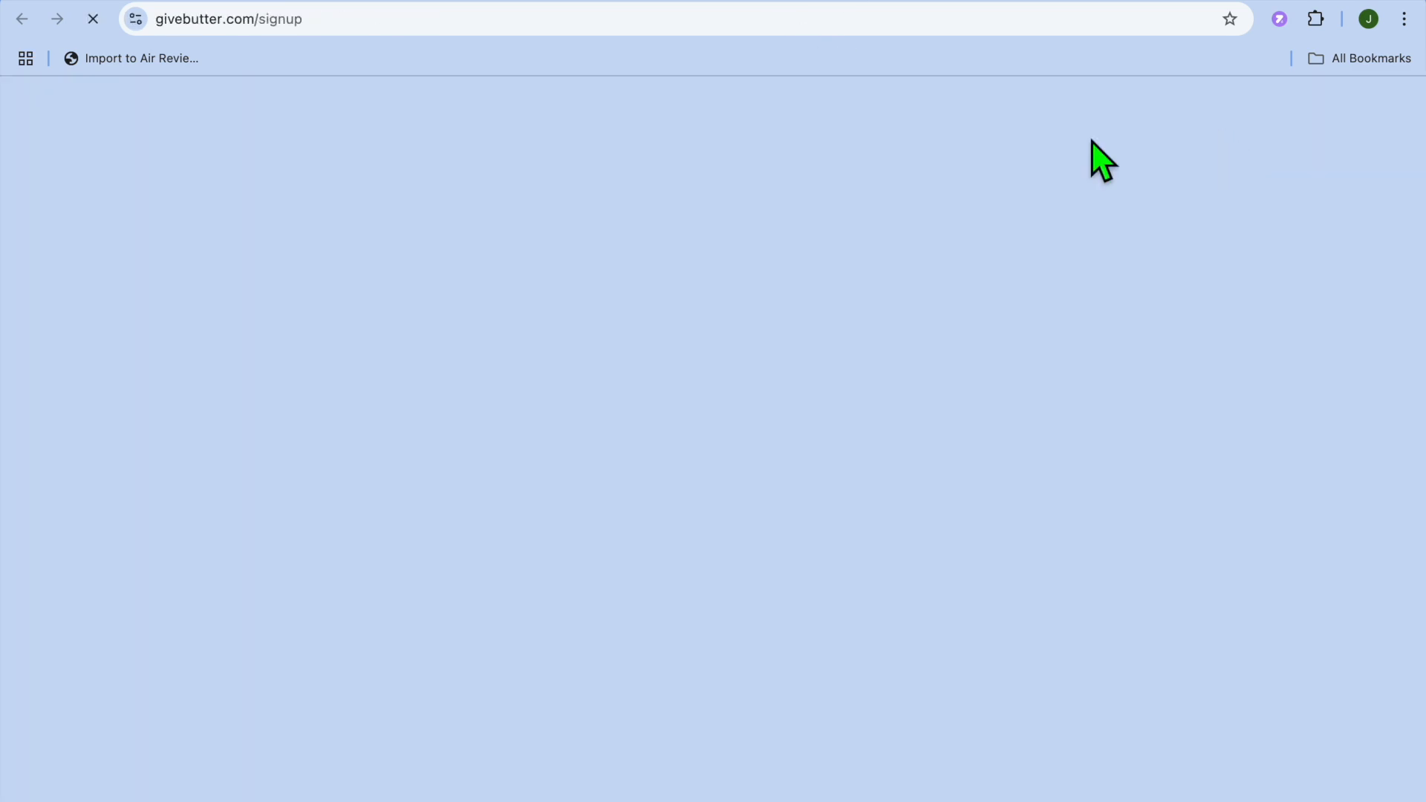
scroll(922, 391, down, 1)
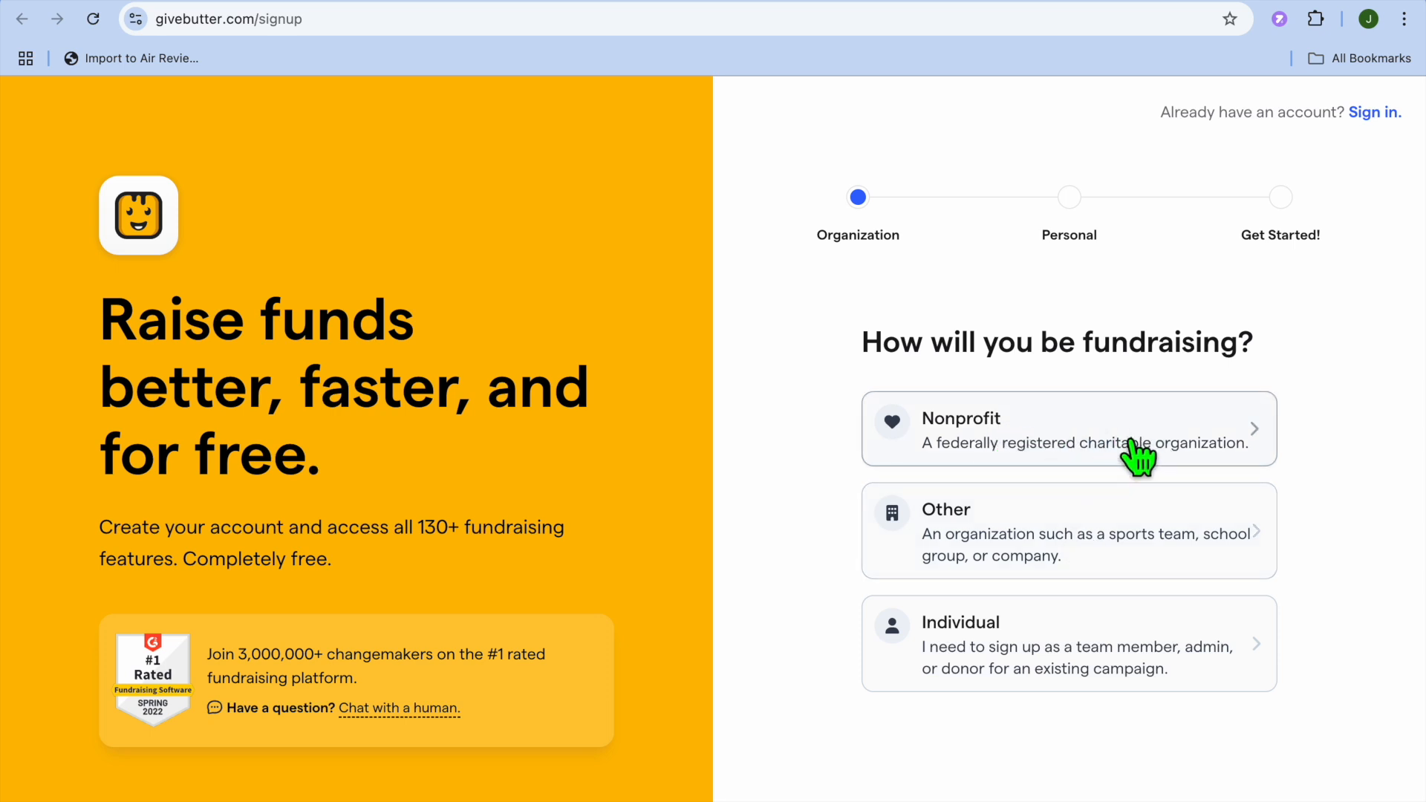
- Choose Other as the organization type and autofill the postal code and organization name
click(1033, 550)
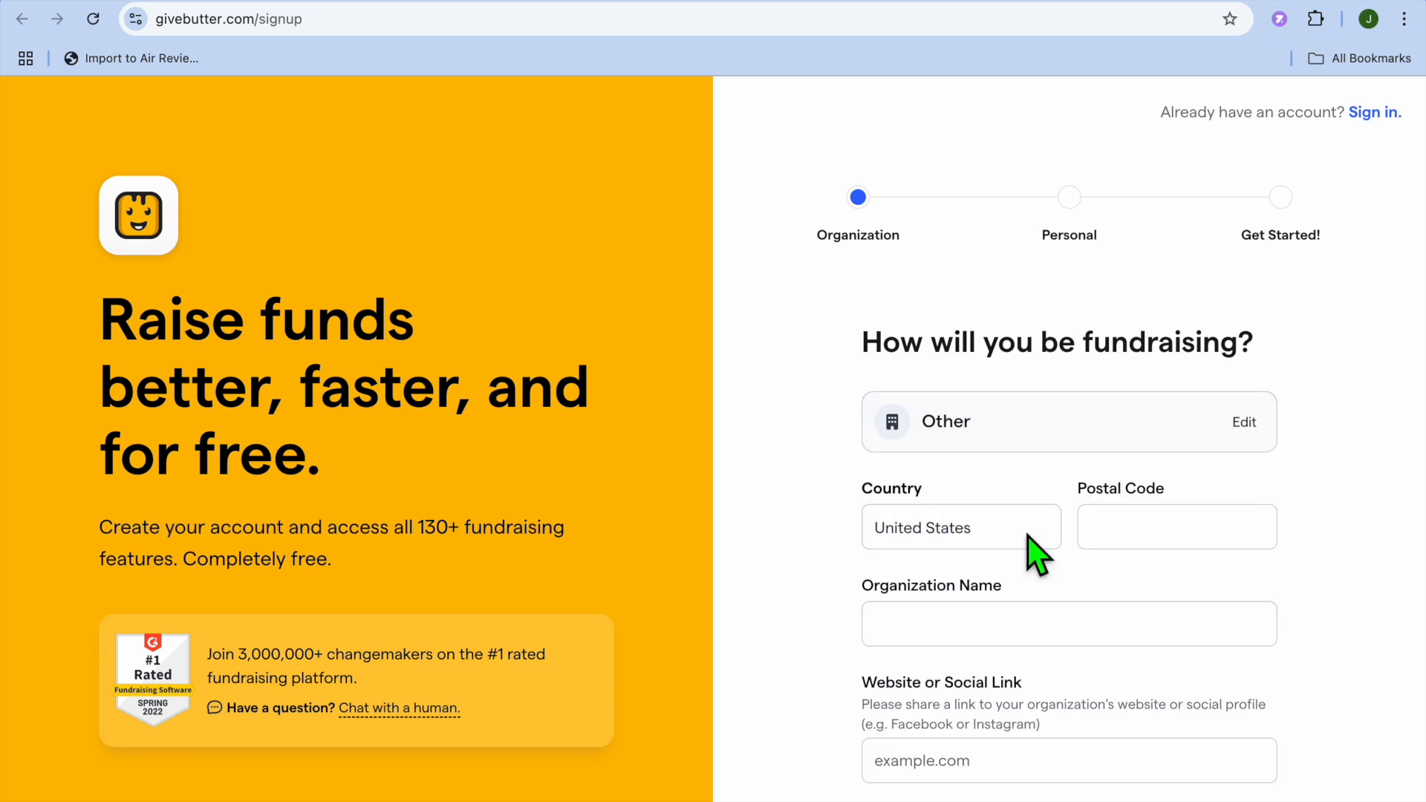
scroll(1038, 553, down, 2)
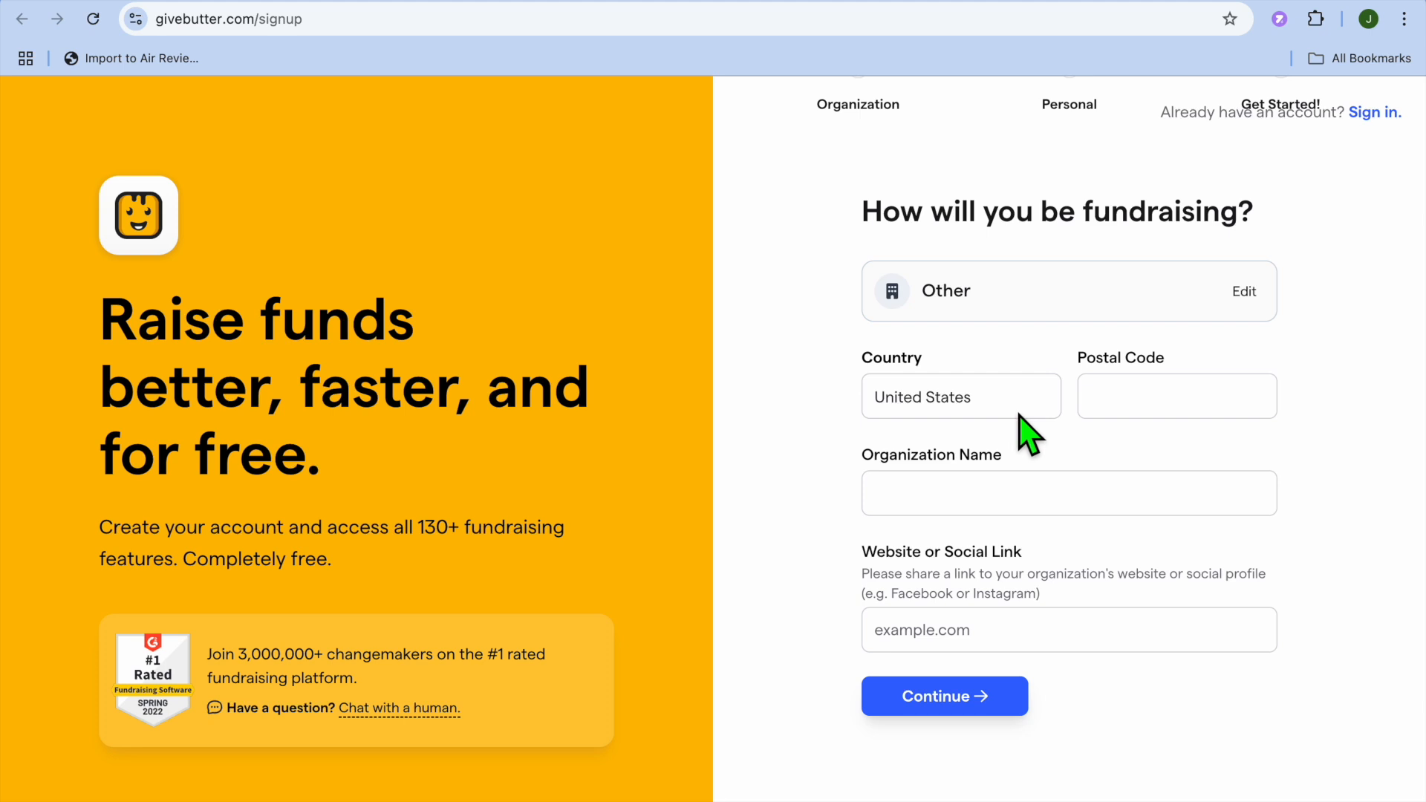
click(1144, 412)
click(1222, 456)
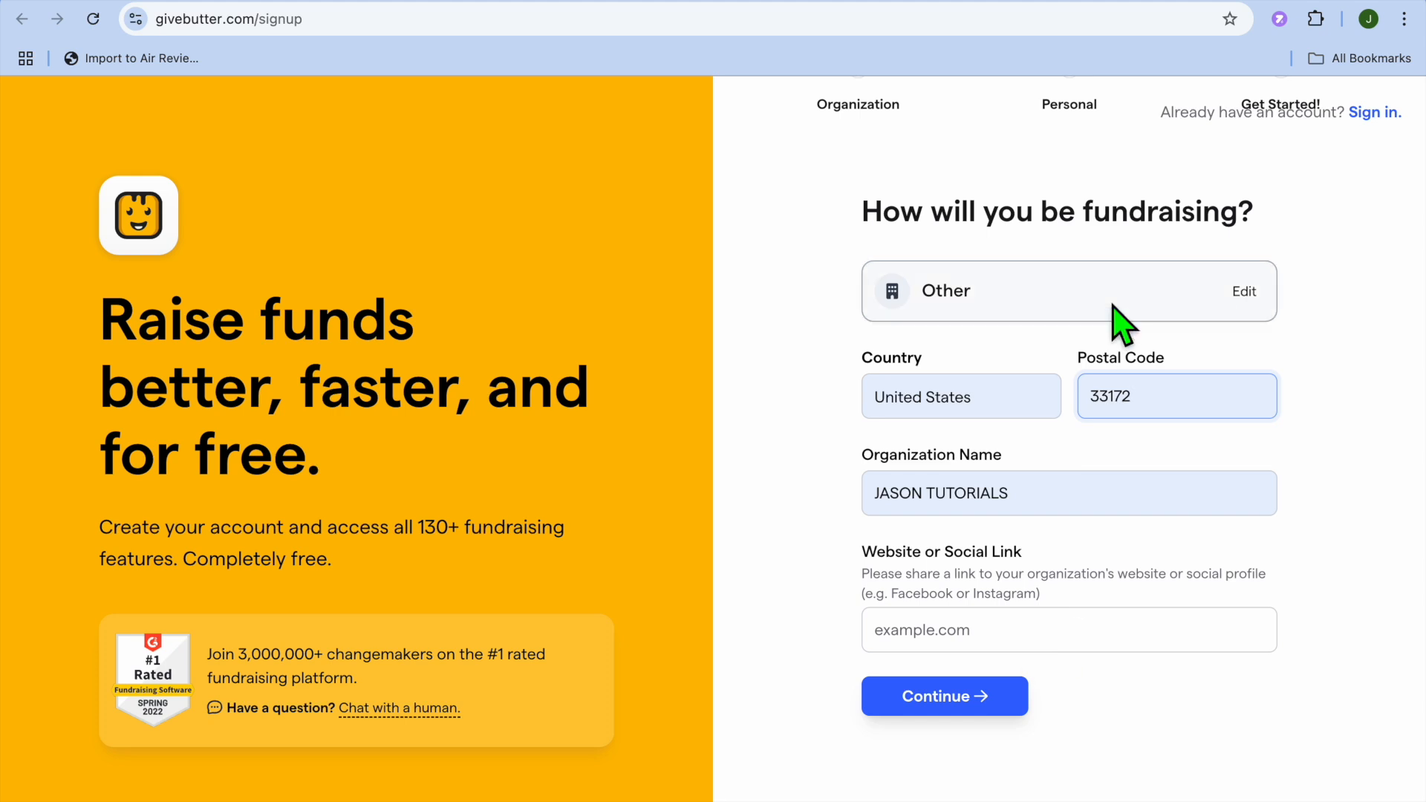
click(1217, 1)
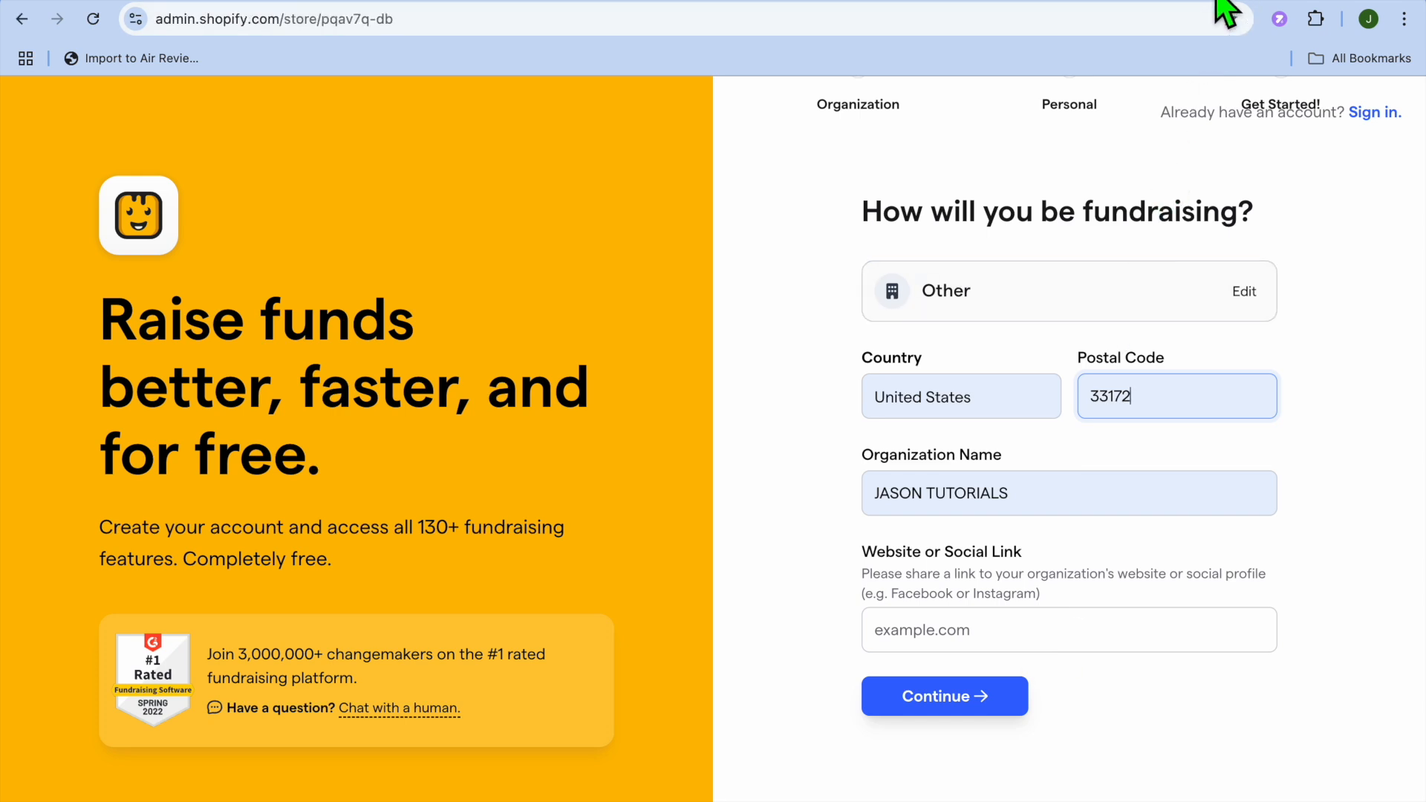
- Copy the Shopify store's web address into the signup's Website field and continue
click(212, 419)
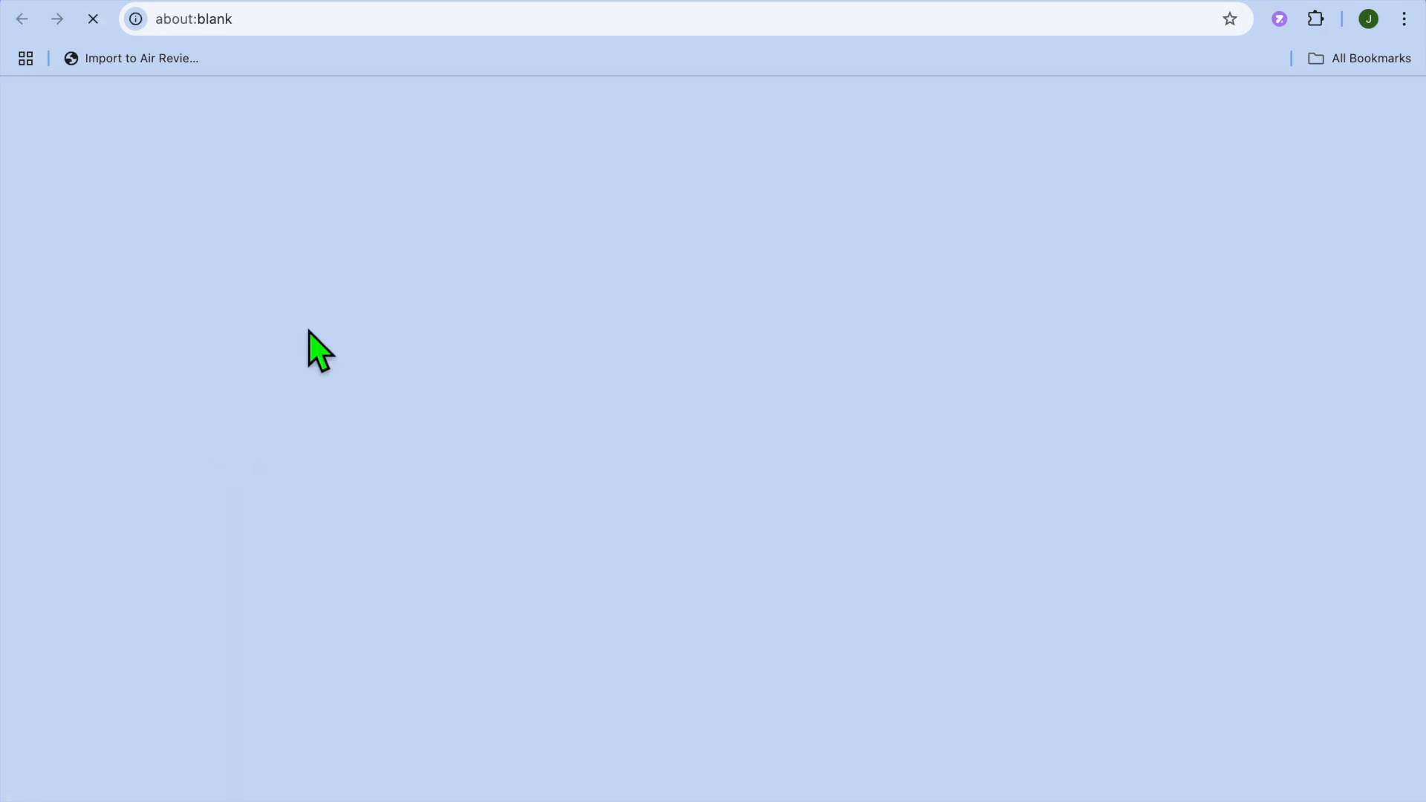
right_click(450, 30)
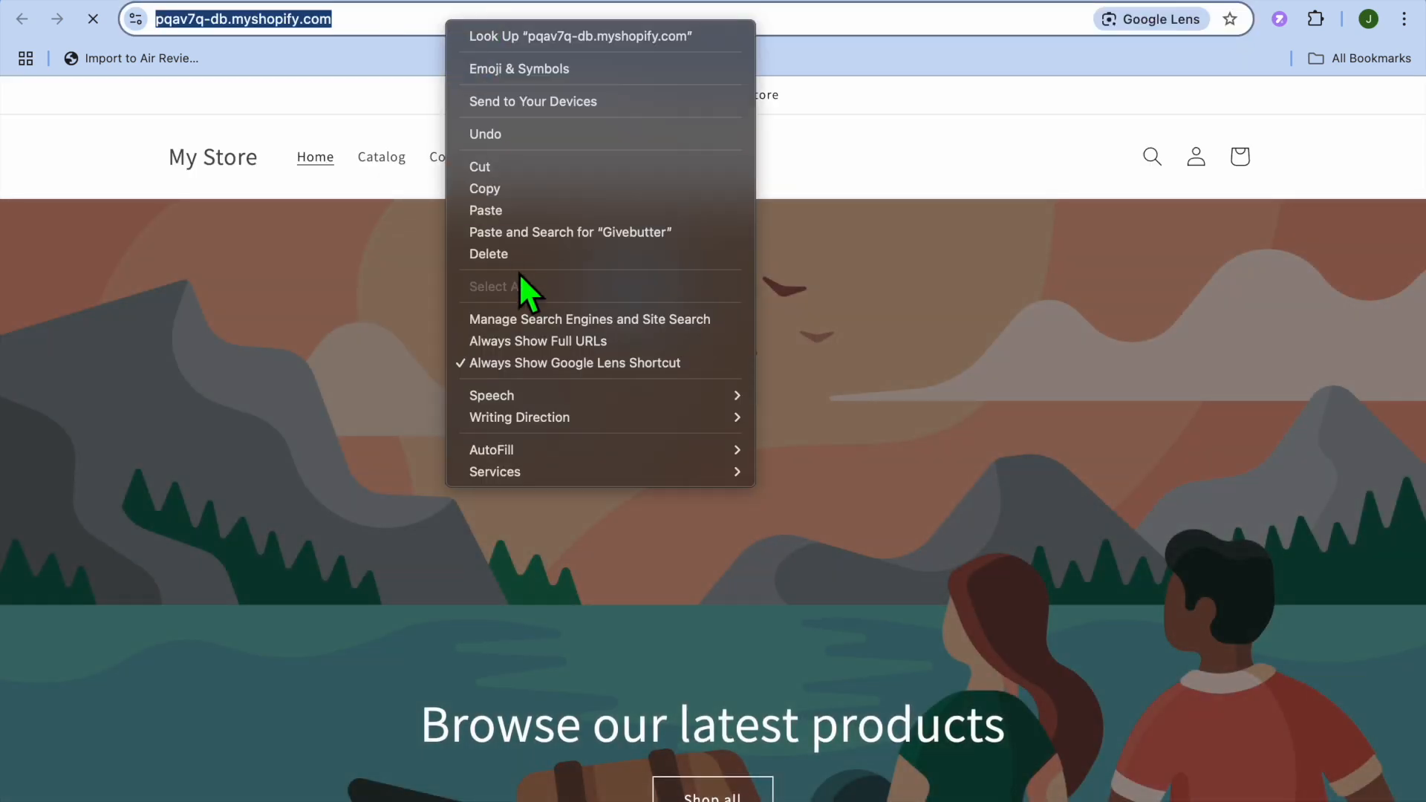
click(514, 189)
click(915, 8)
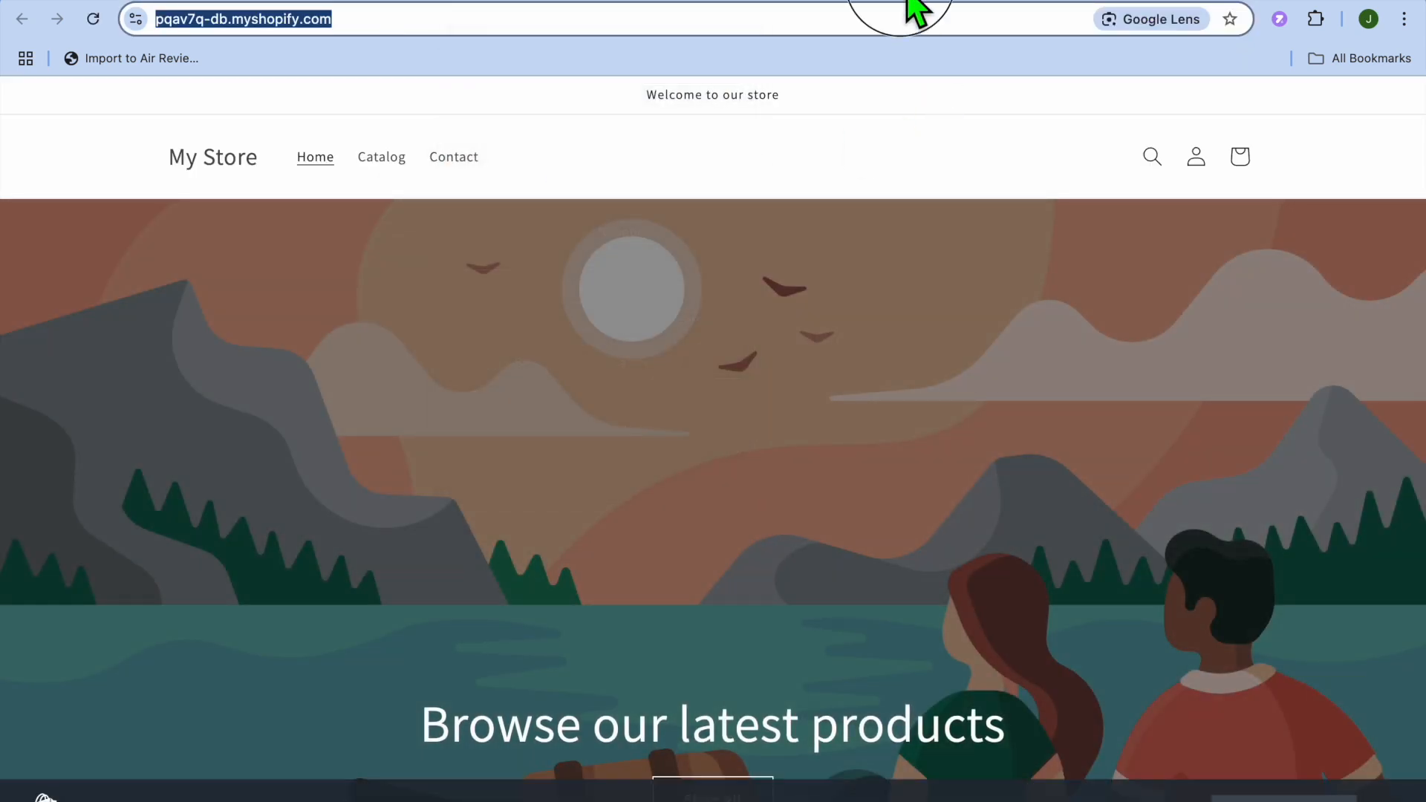
click(794, 1)
click(901, 633)
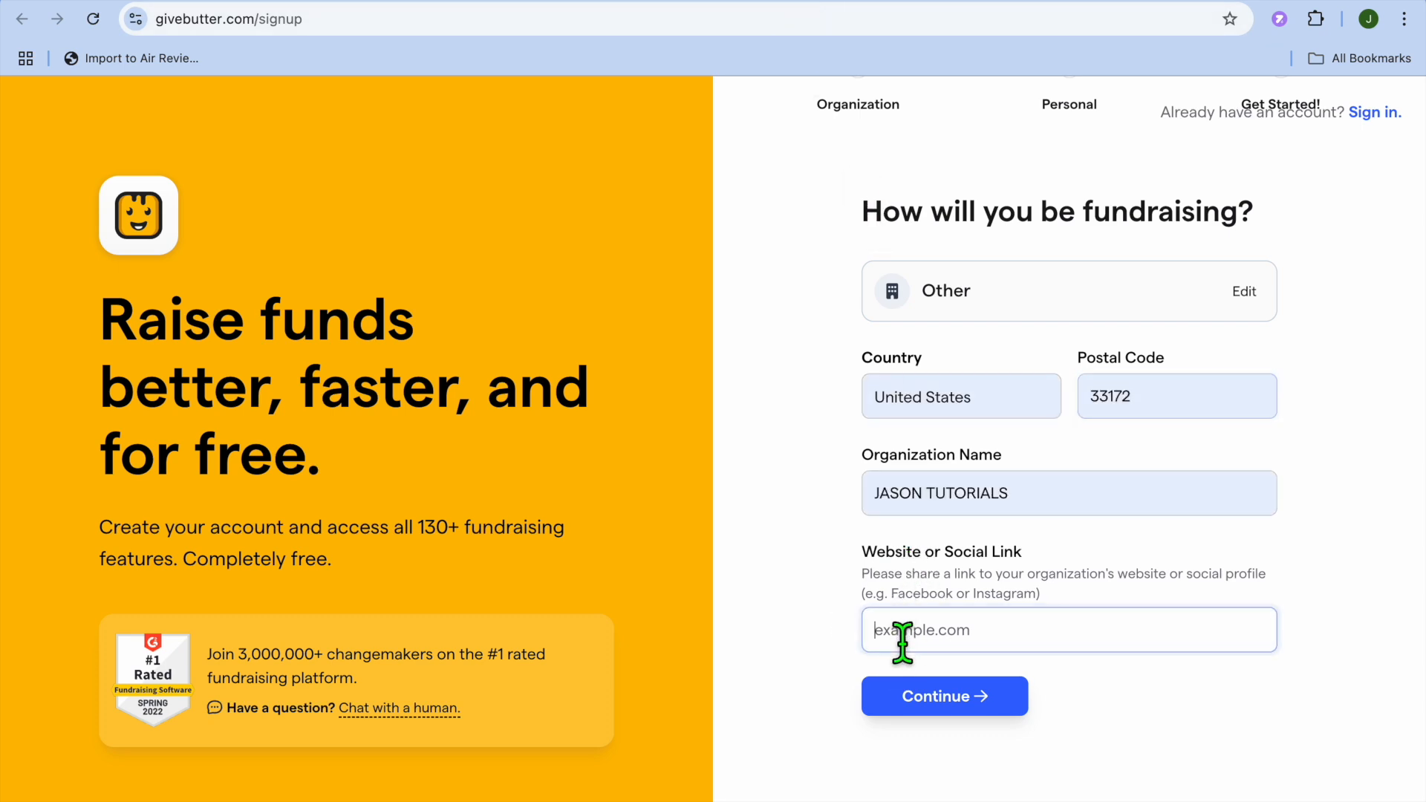
right_click(905, 639)
click(930, 648)
click(939, 705)
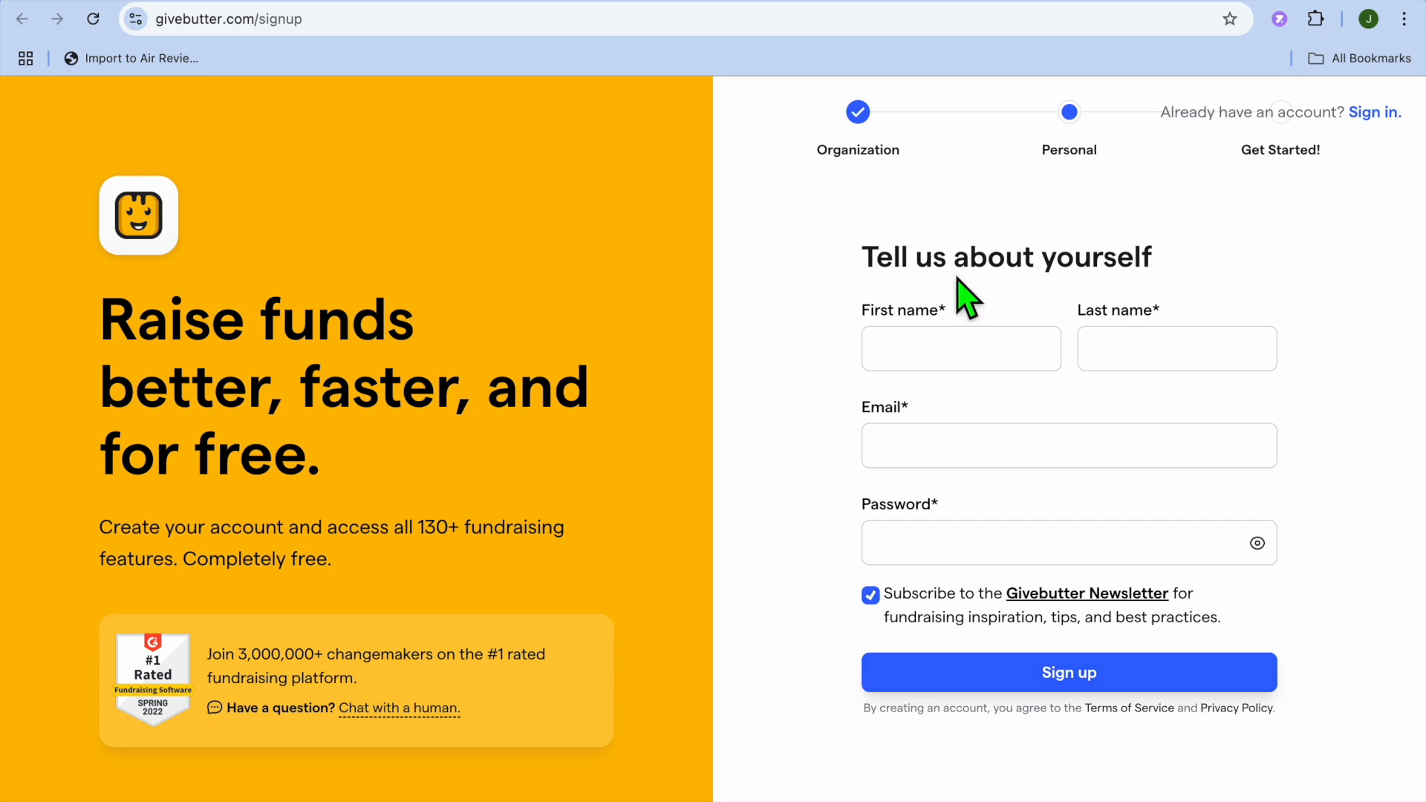
- Autofill name and email, accept a generated strong password, and submit the personal details
click(963, 371)
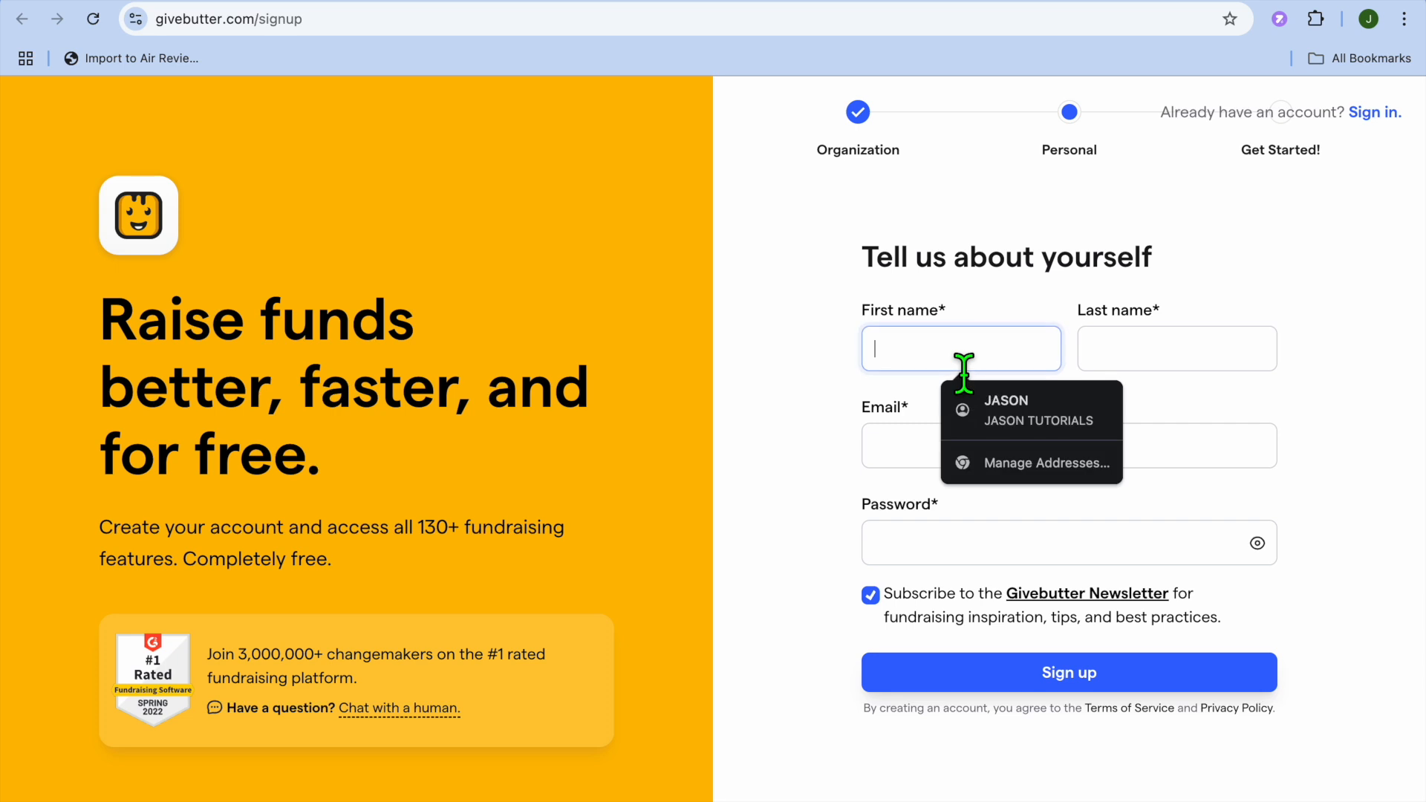
click(1025, 420)
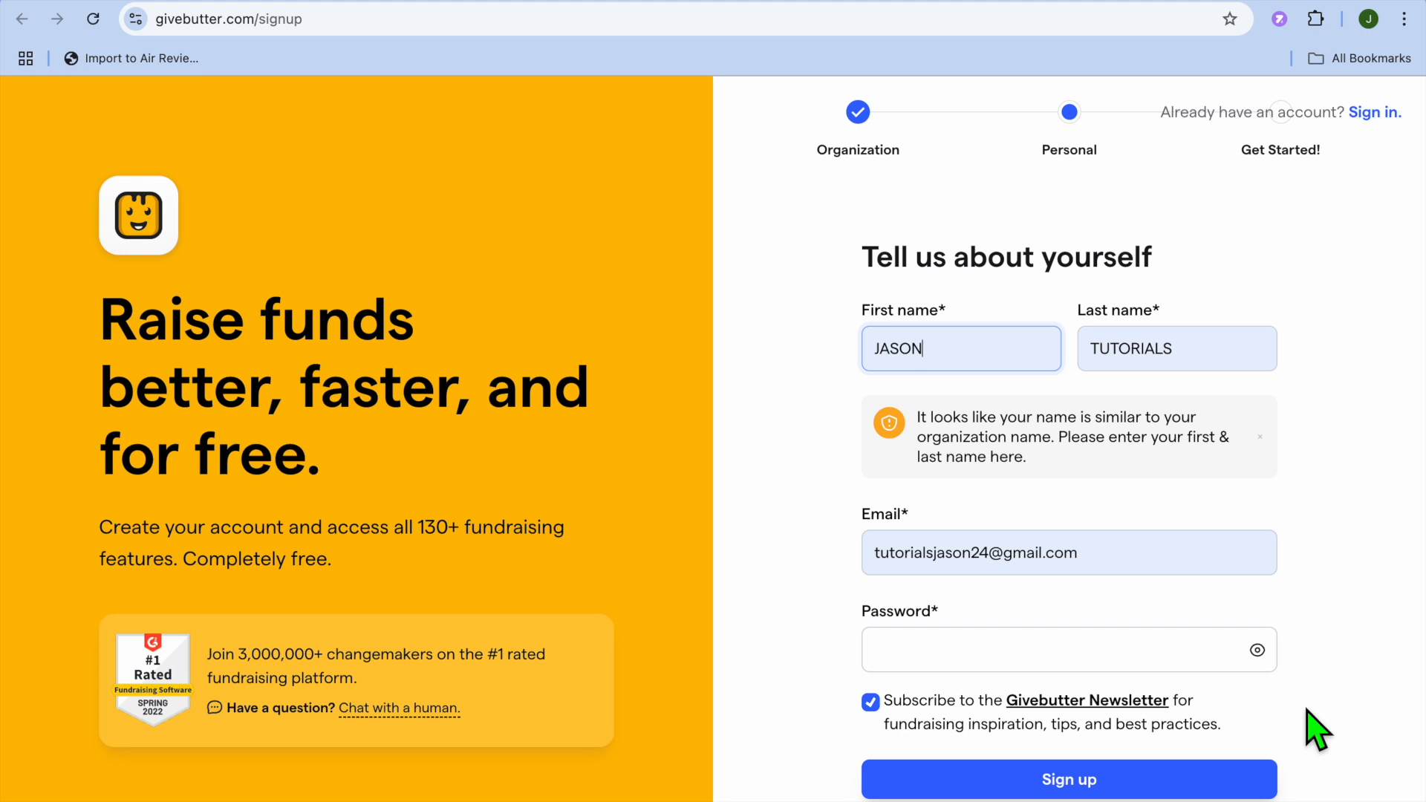
click(1131, 658)
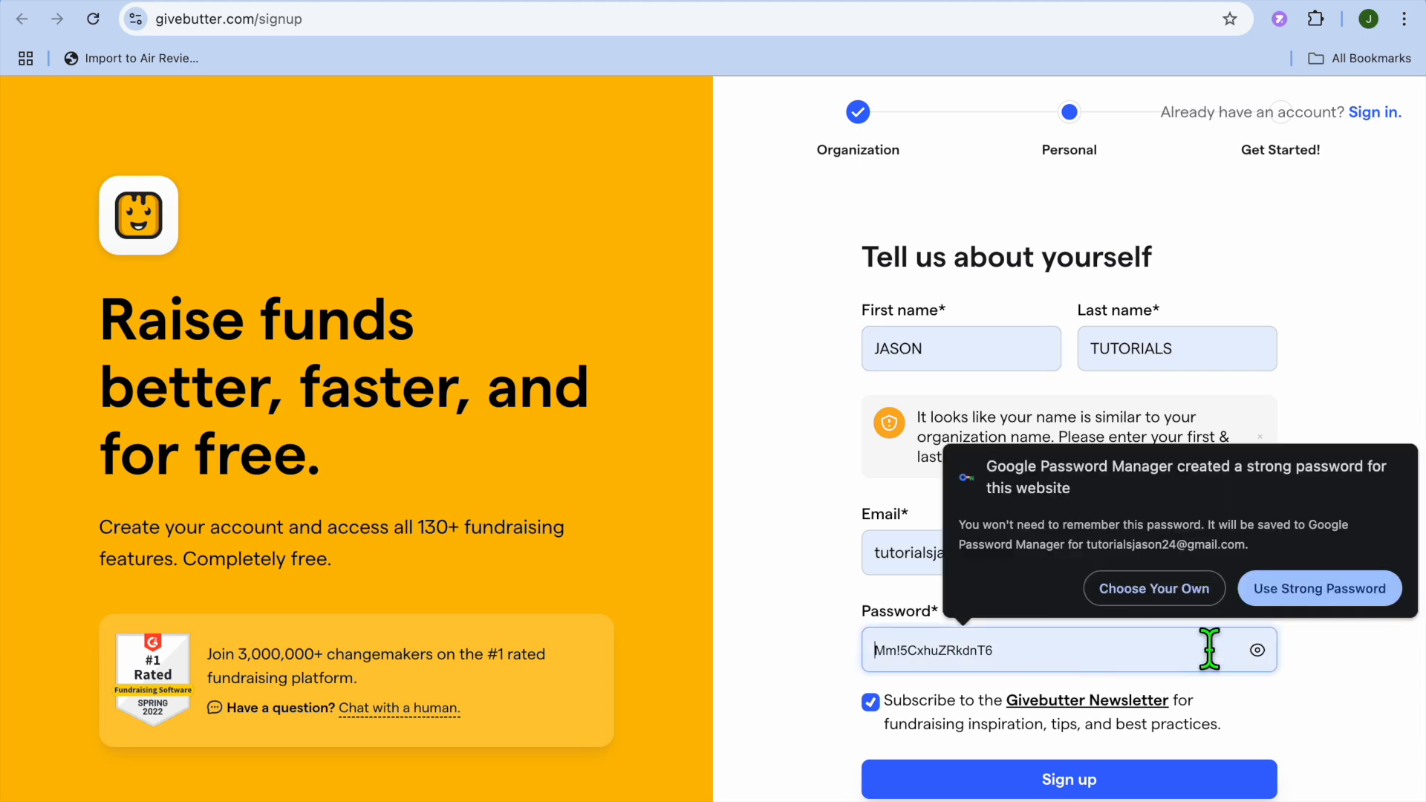
key(Return)
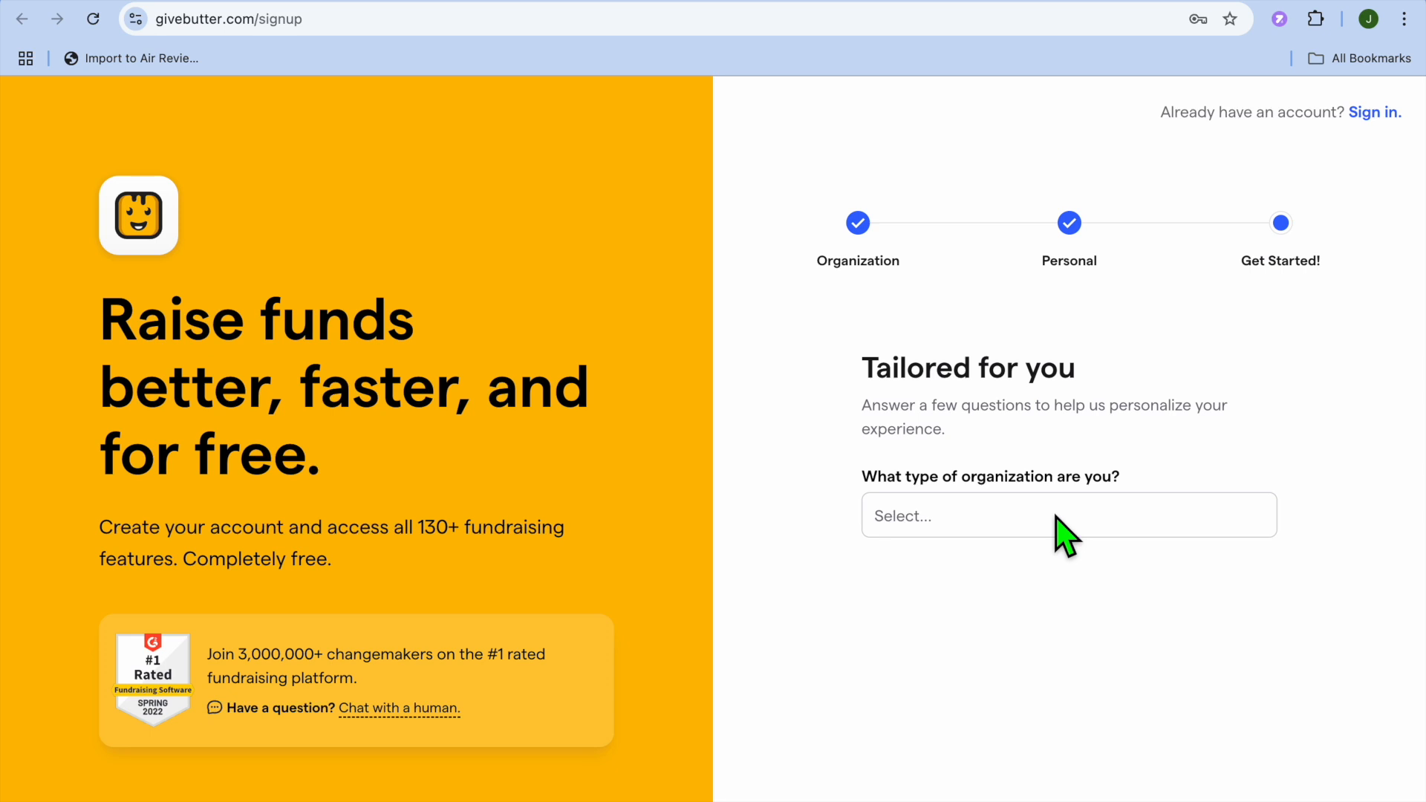
click(966, 516)
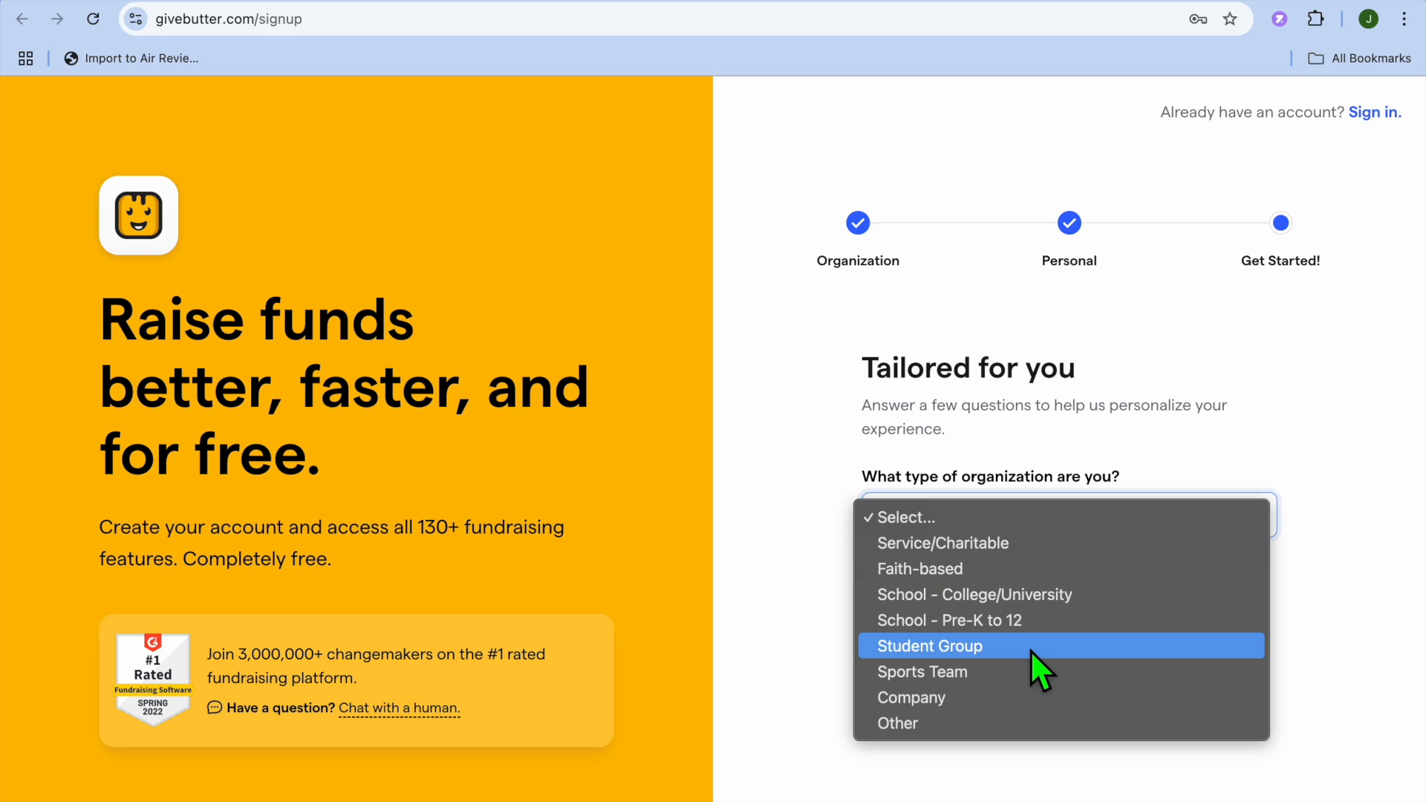
- Set organization type to Sports Team and answer None for website donation and donor management tools
click(1000, 675)
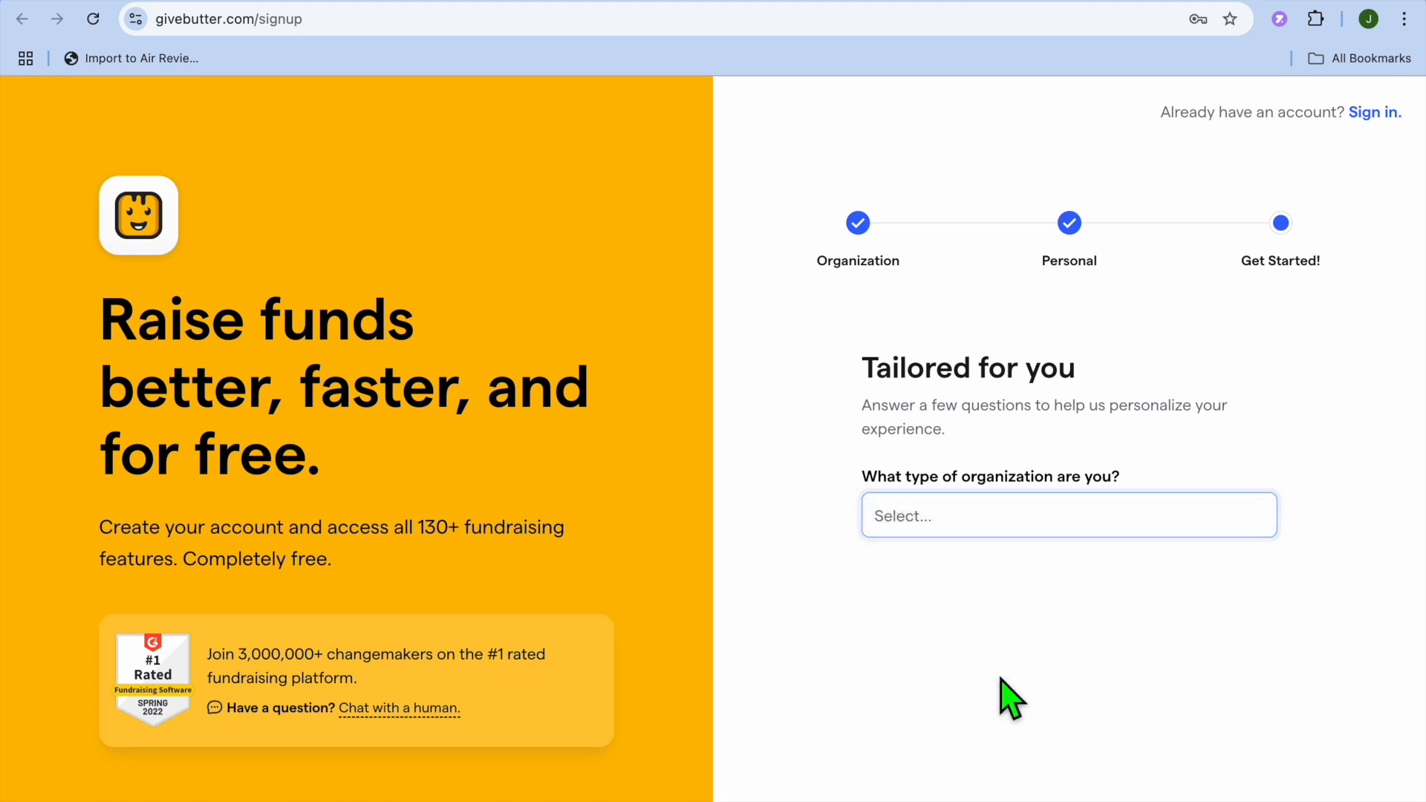
scroll(1012, 699, down, 3)
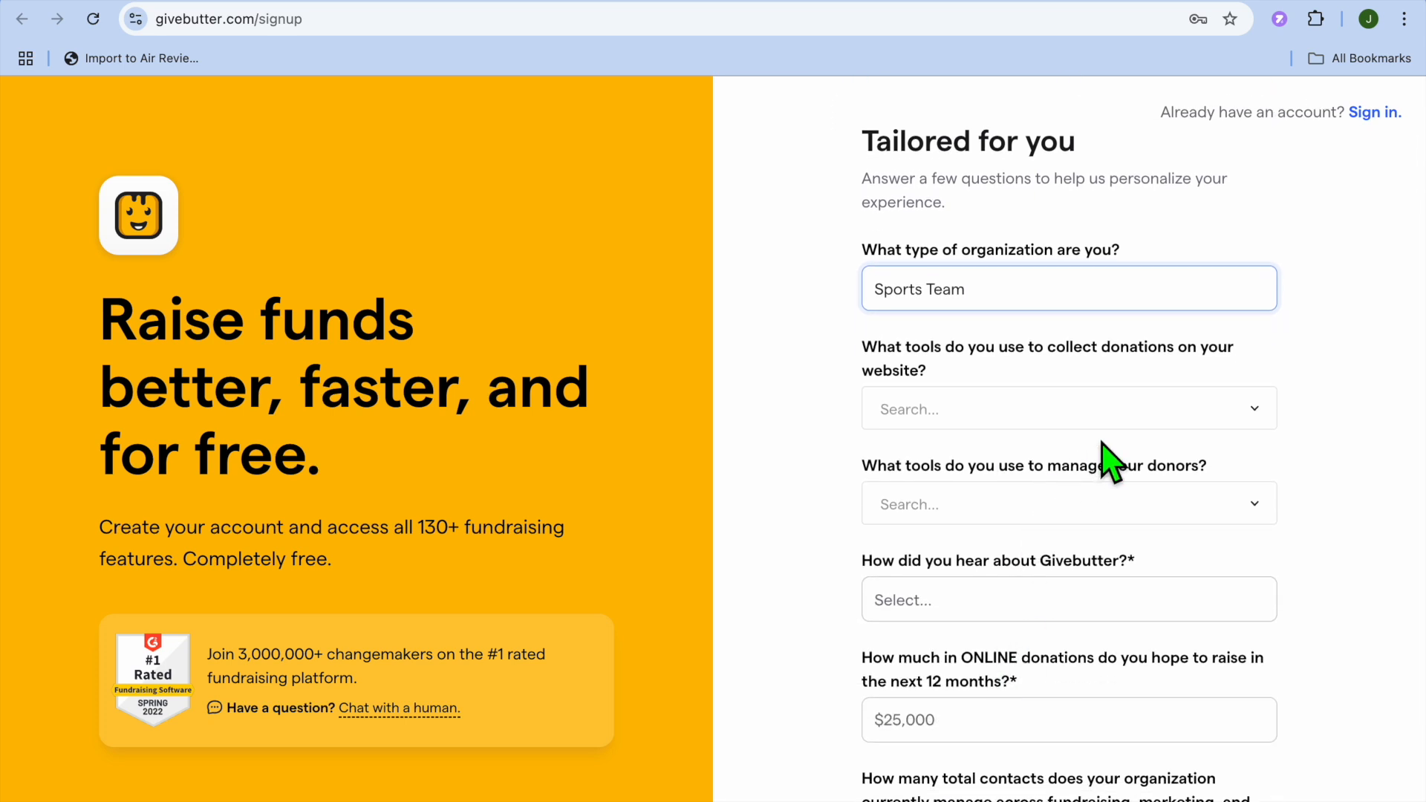
click(1255, 417)
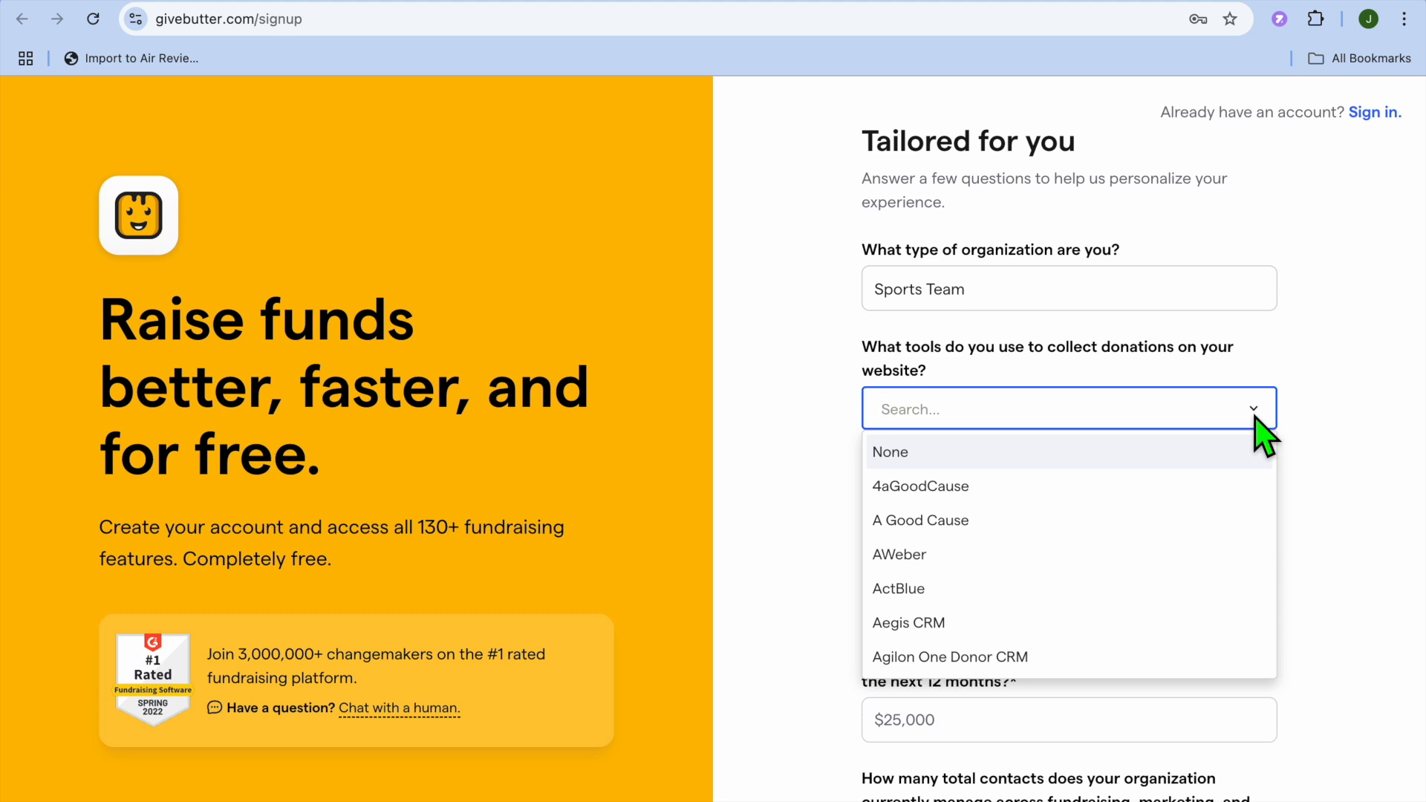
click(1175, 460)
click(1361, 480)
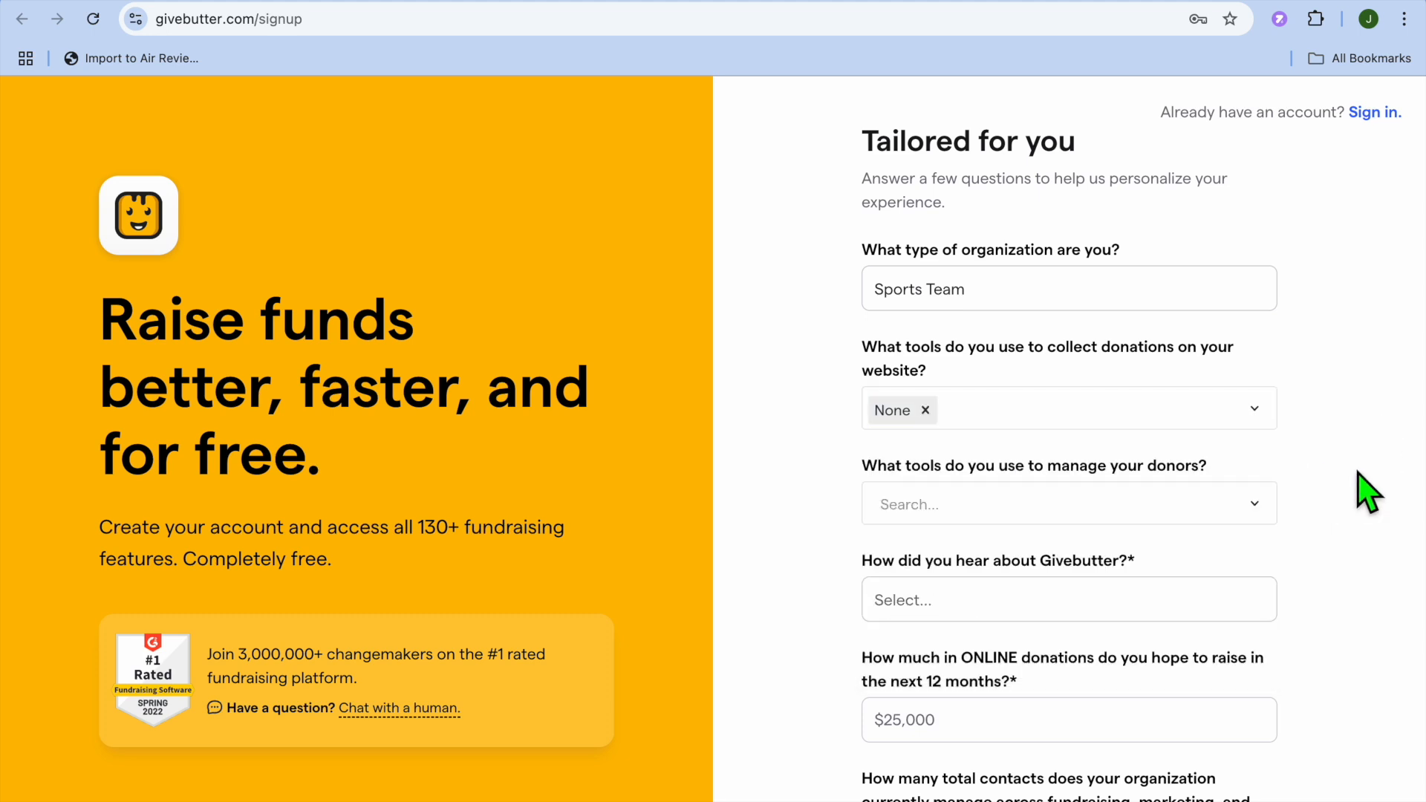
scroll(1358, 472, down, 3)
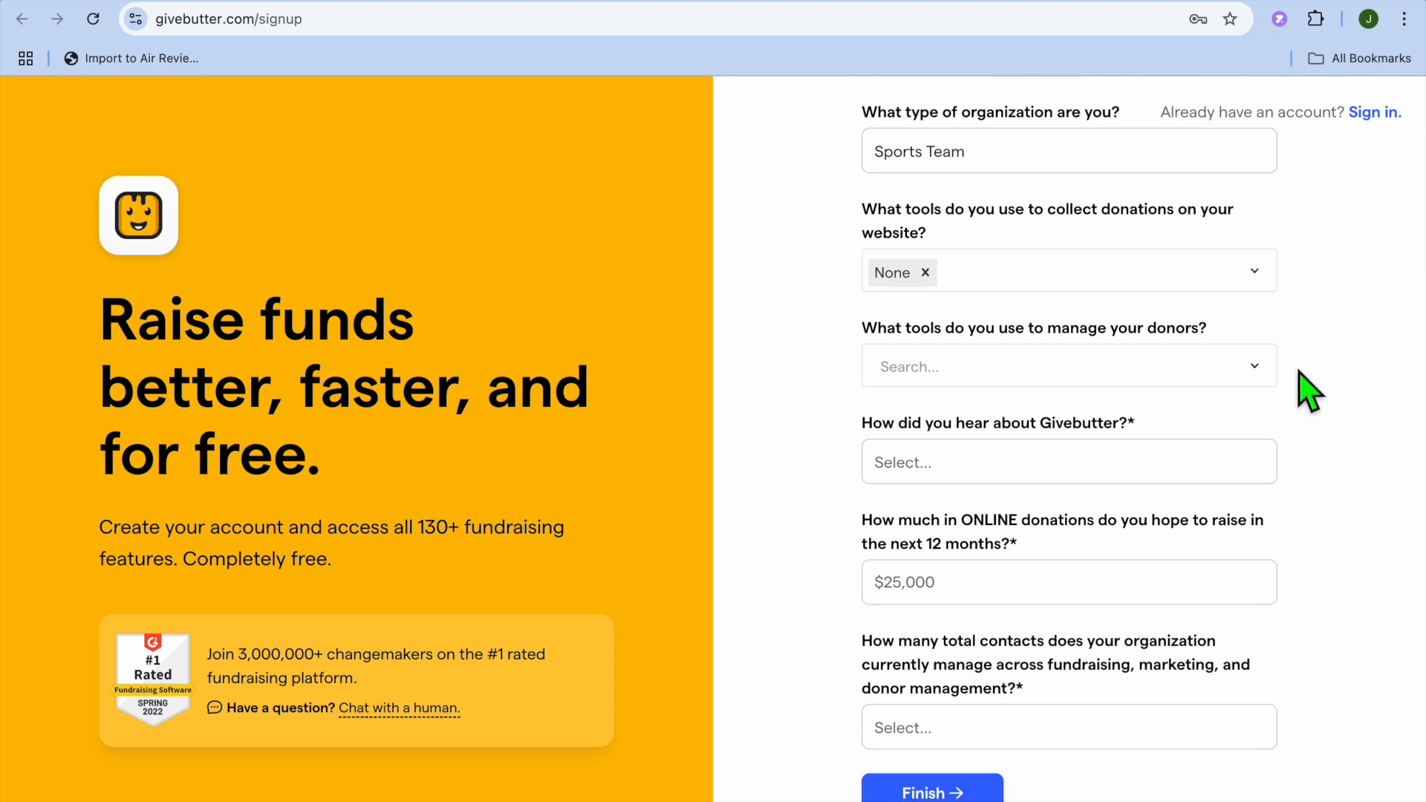
click(1255, 372)
click(1191, 408)
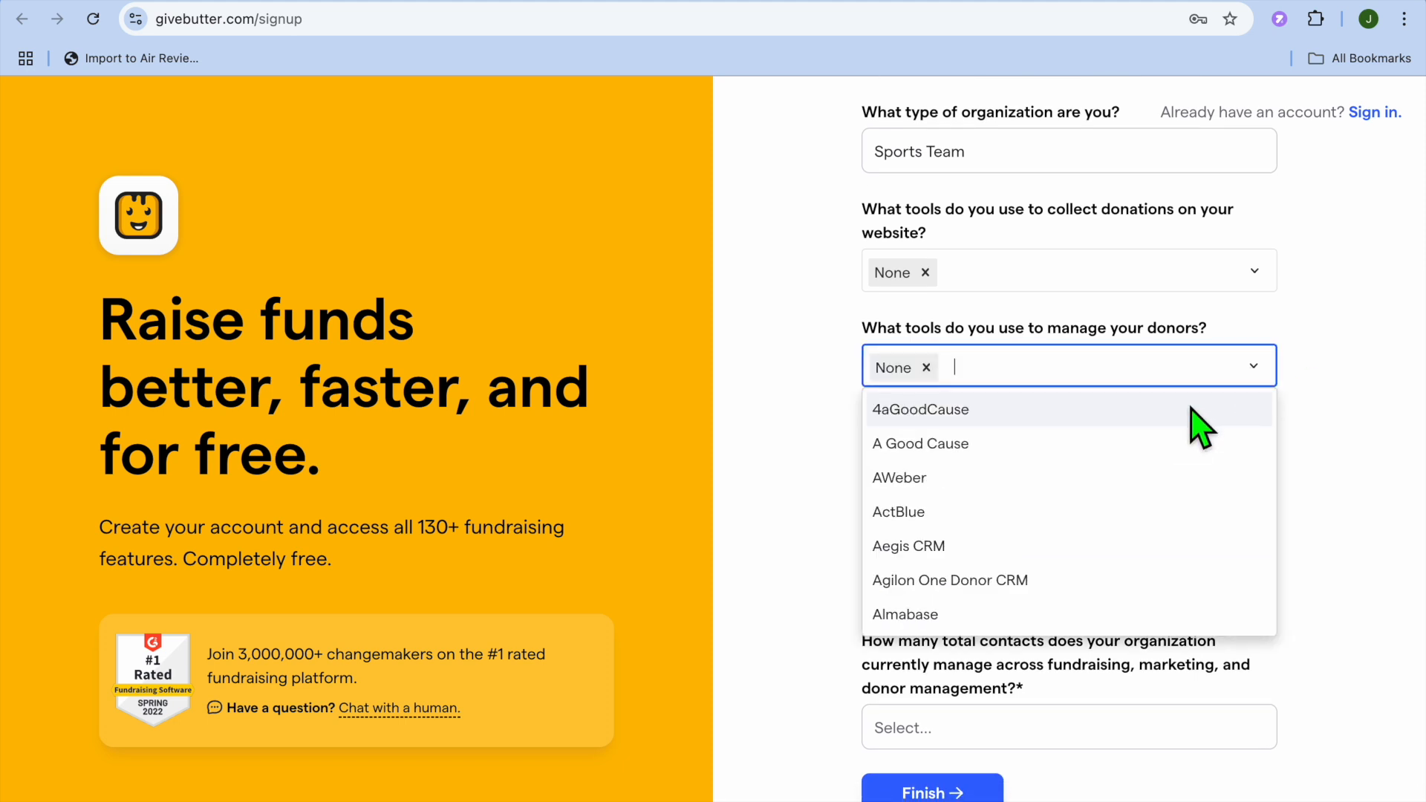
click(1350, 482)
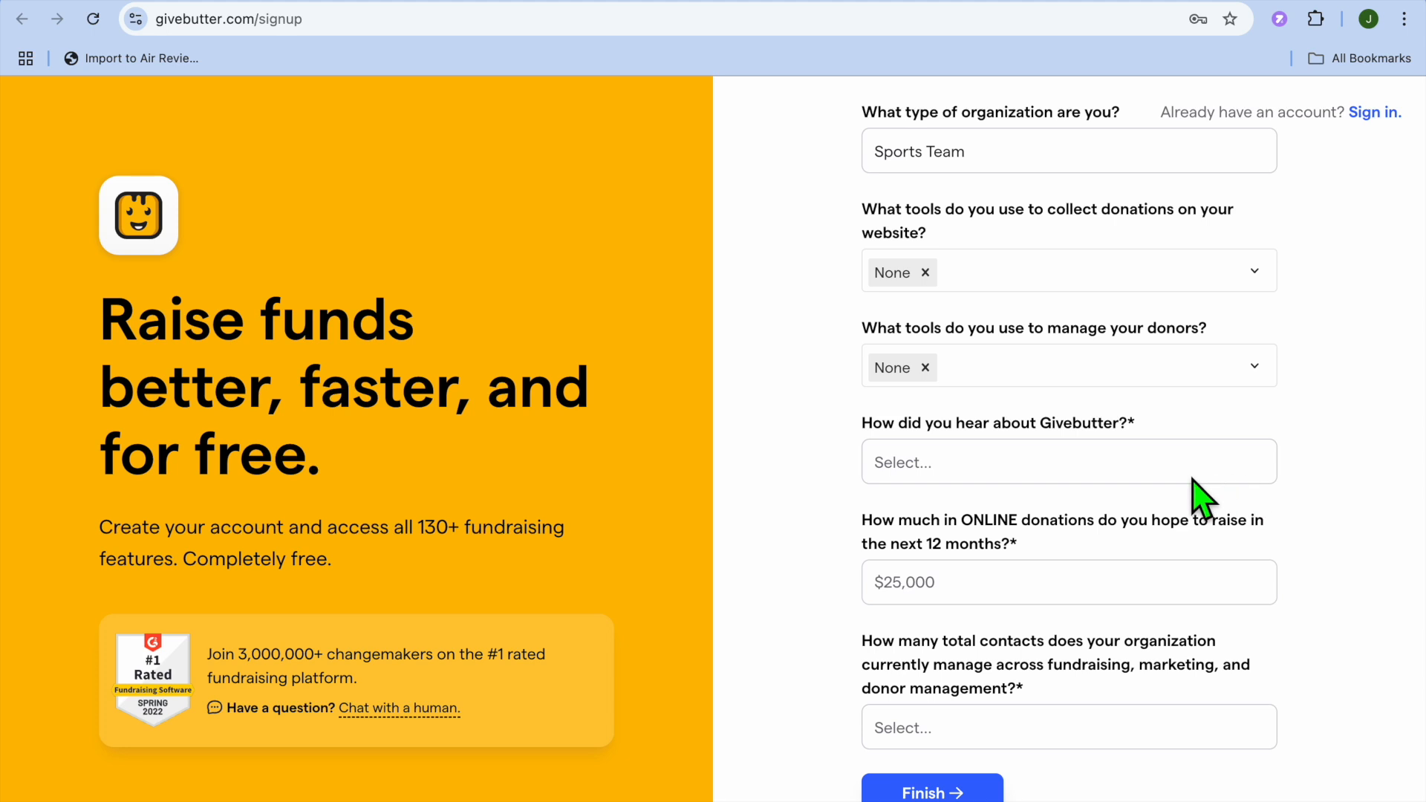
- Answer Online search, $1,000 hoped-for online donations and None contacts, then finish signup
click(1102, 462)
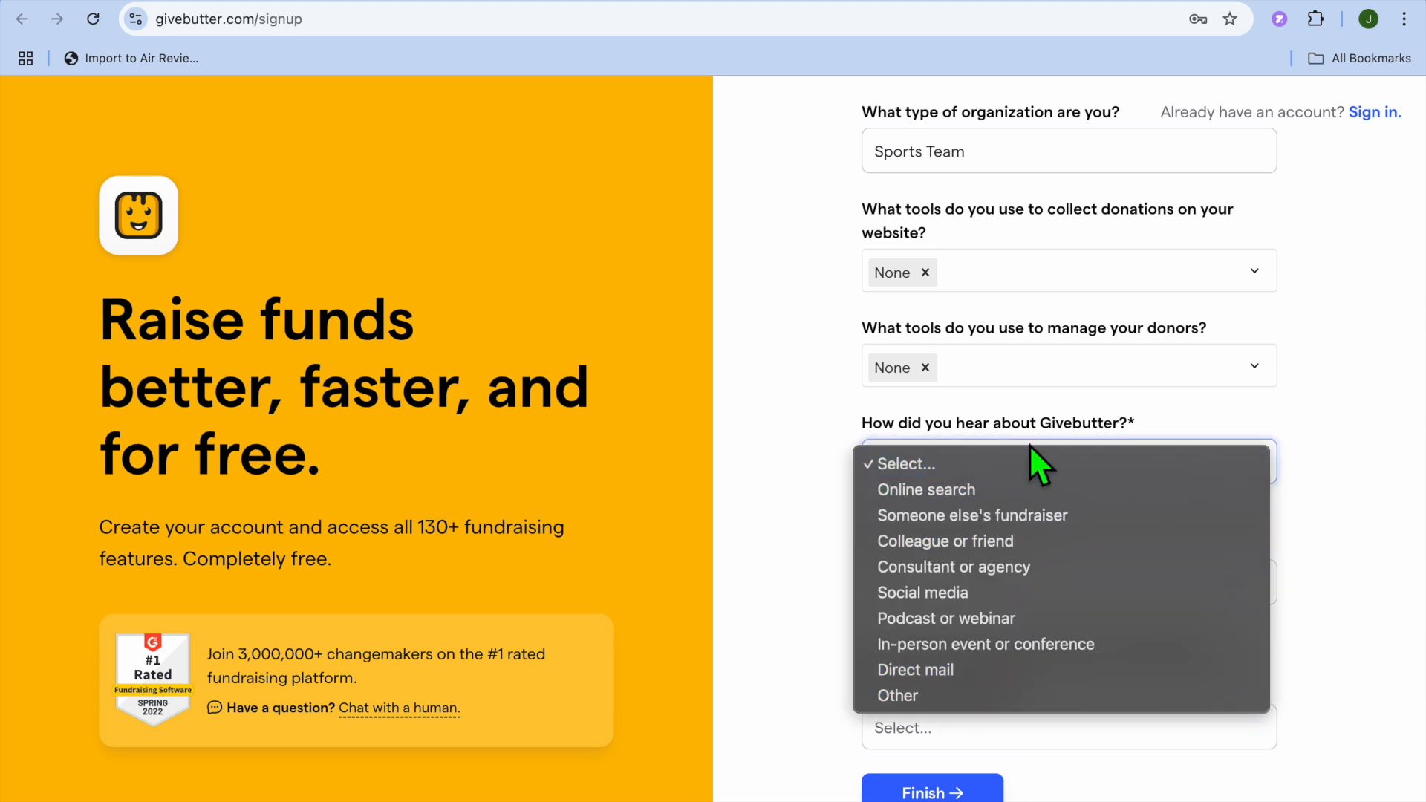
click(1019, 490)
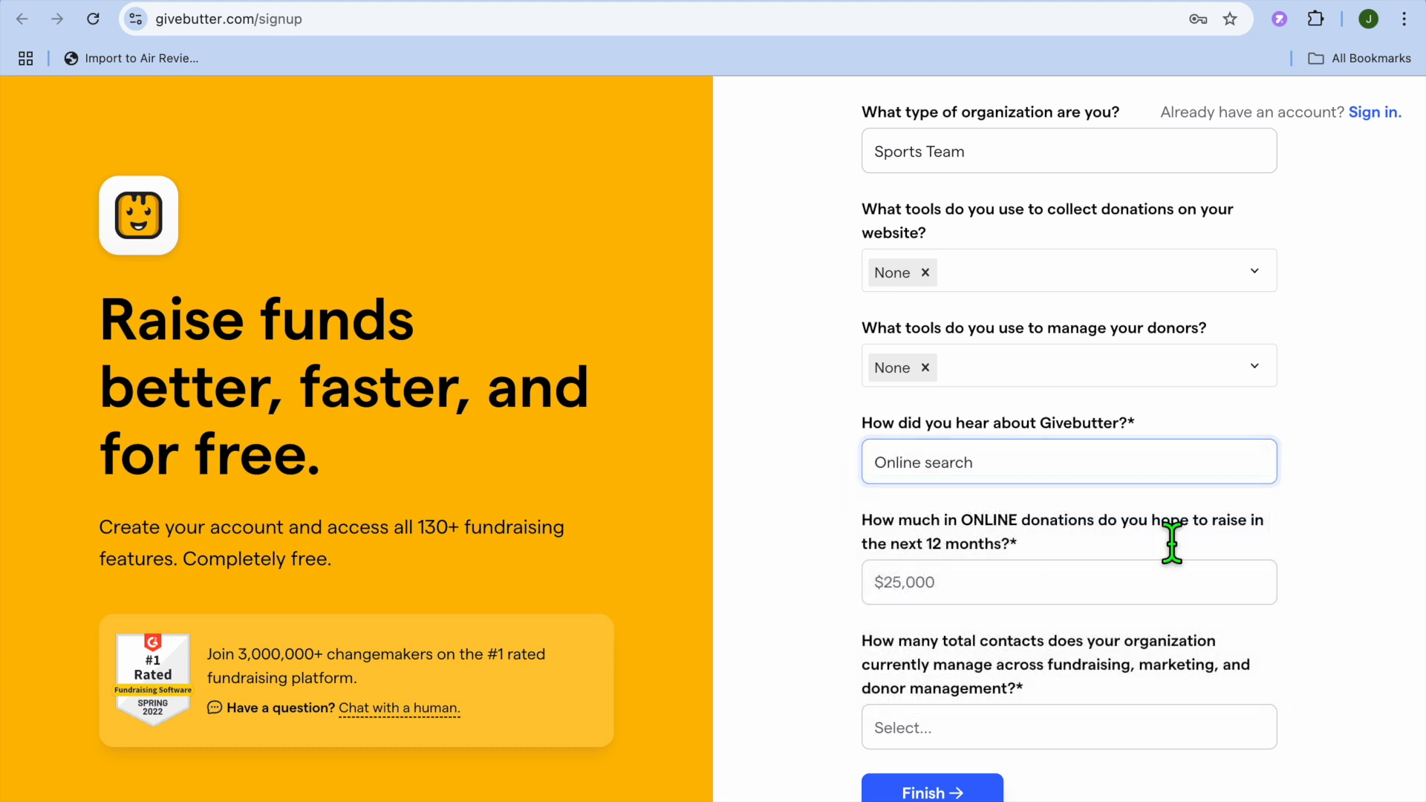
scroll(1174, 557, down, 2)
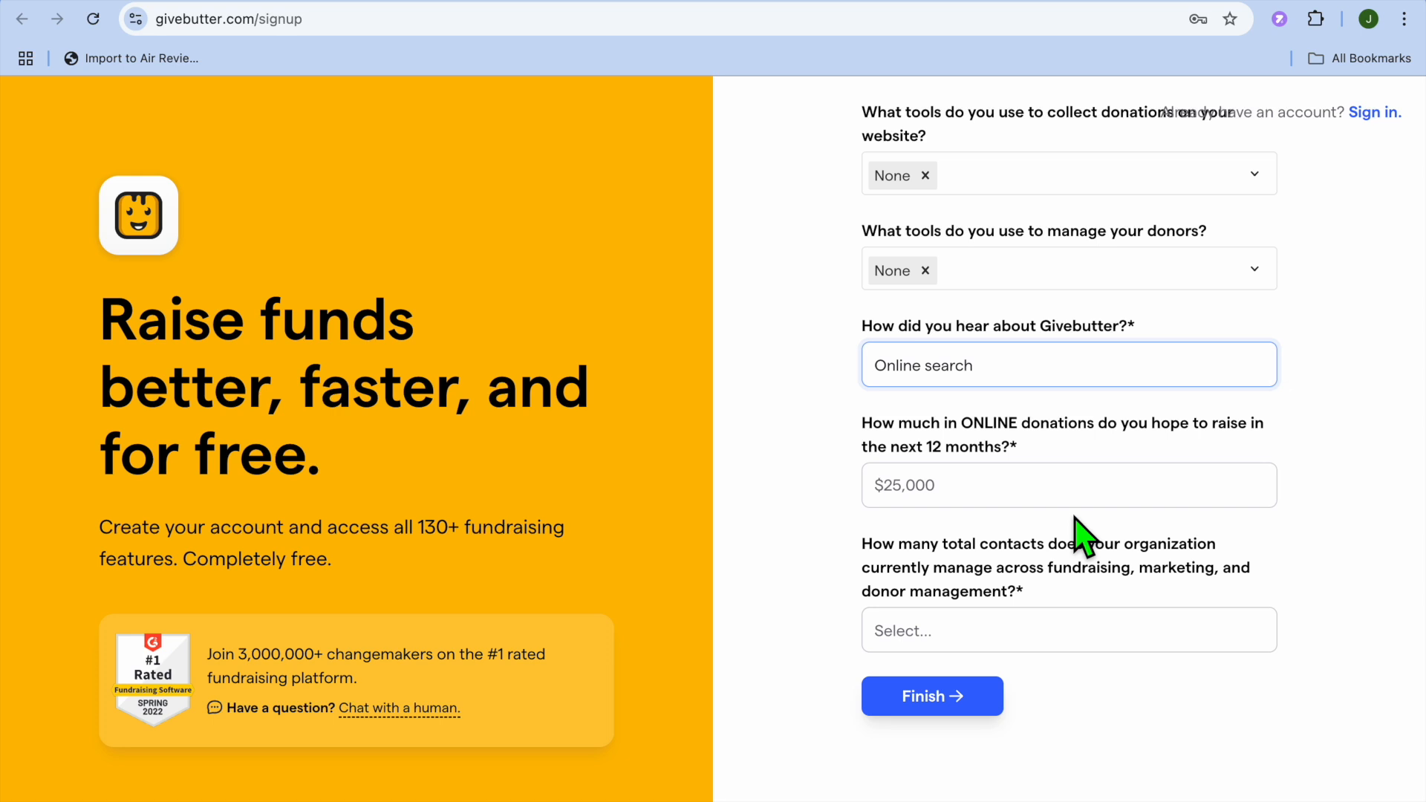
click(986, 507)
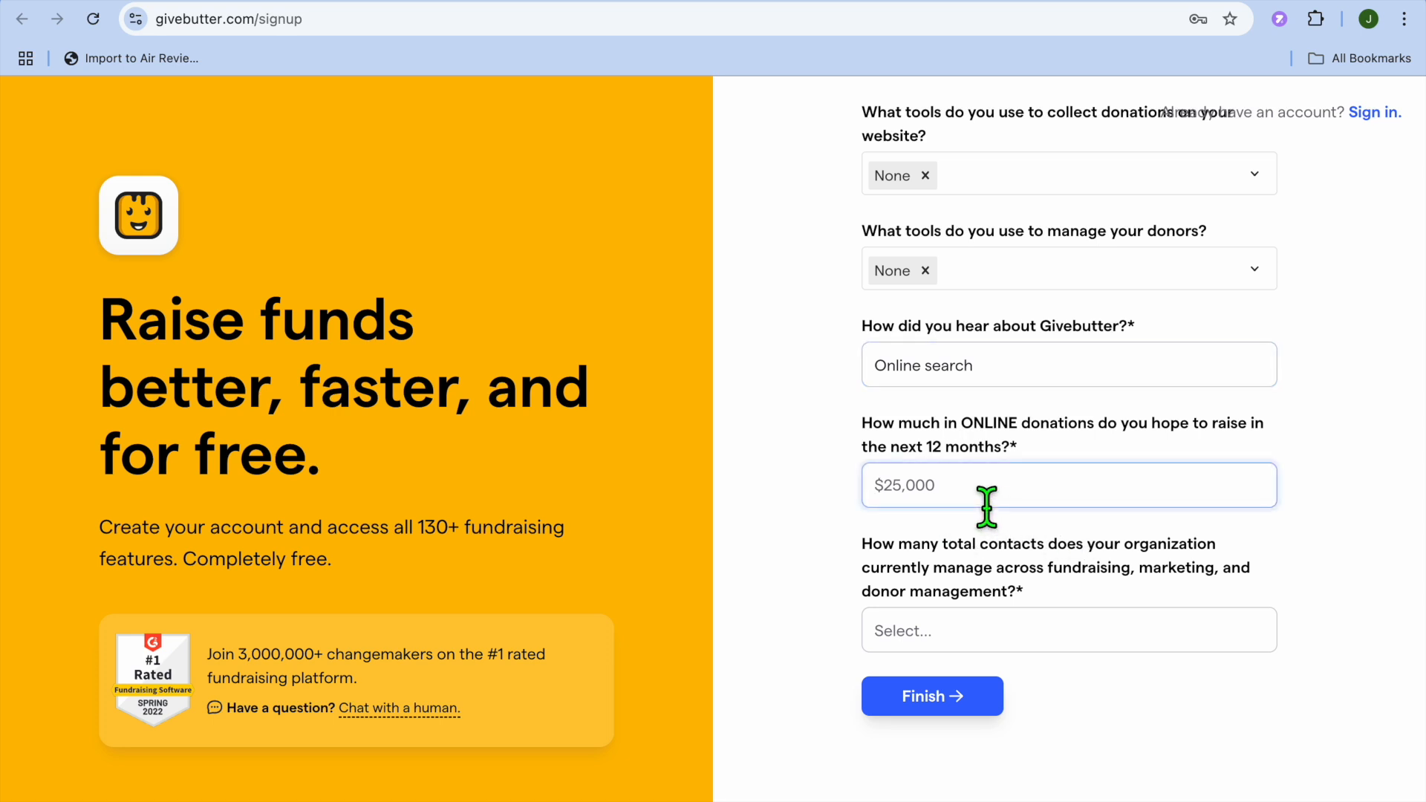
text(1)
click(1034, 633)
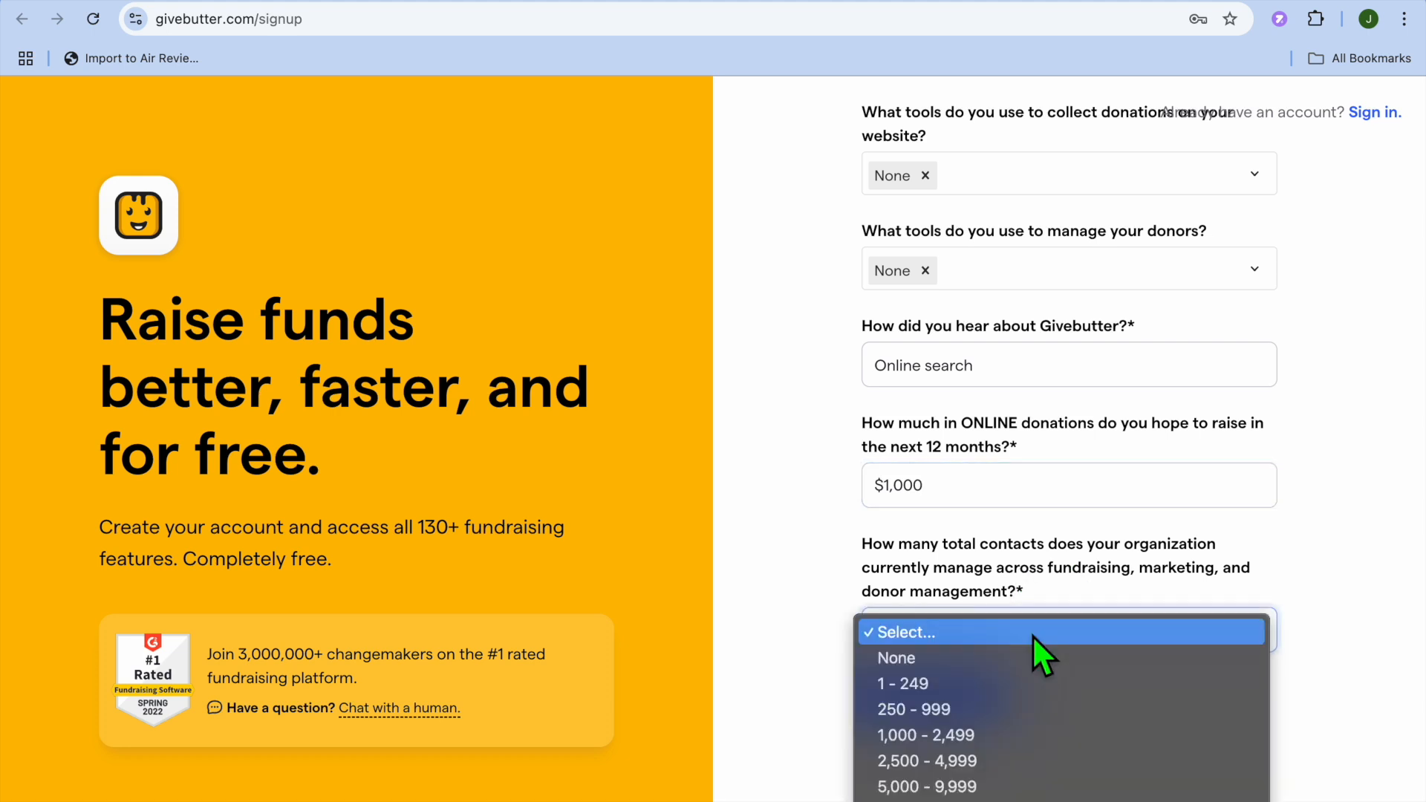
click(991, 667)
click(931, 703)
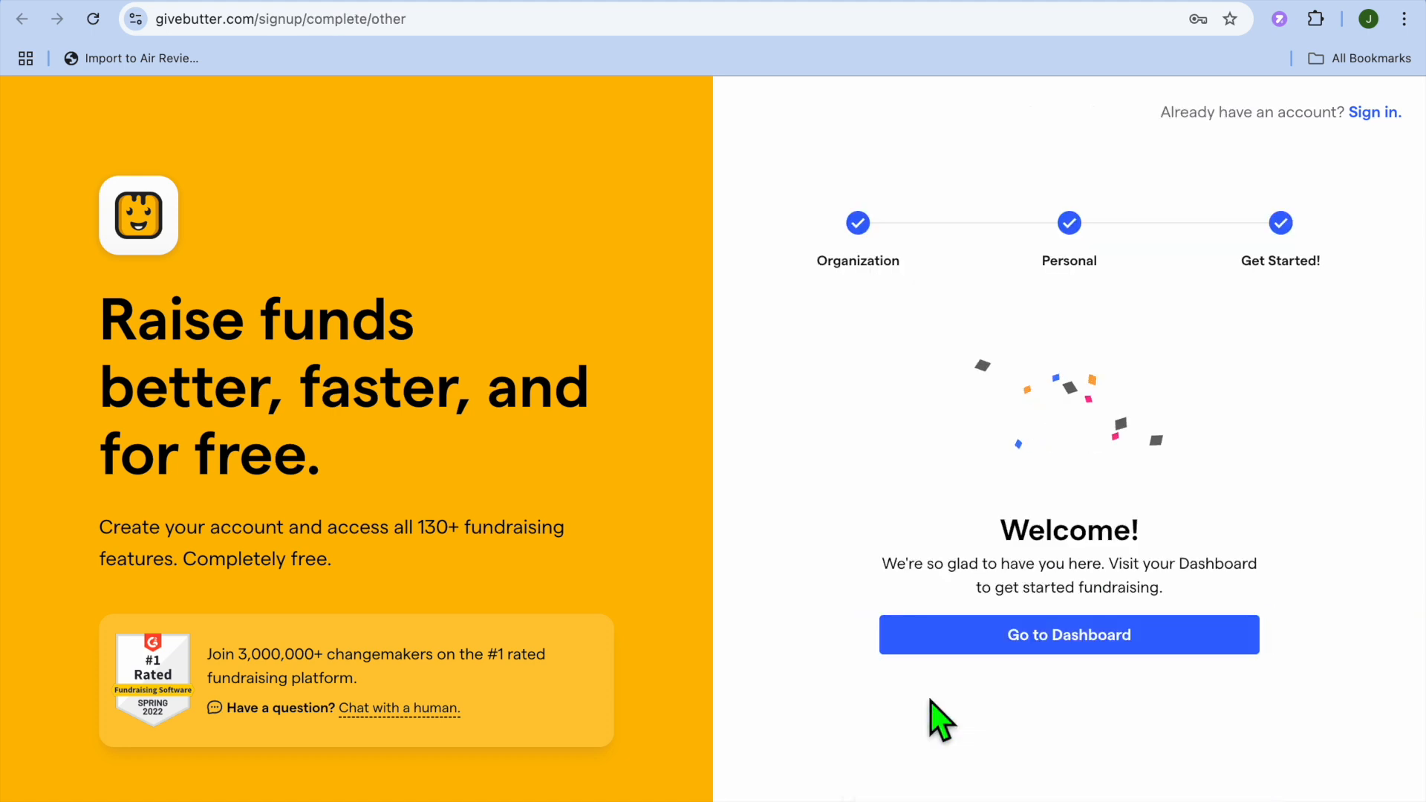
click(974, 644)
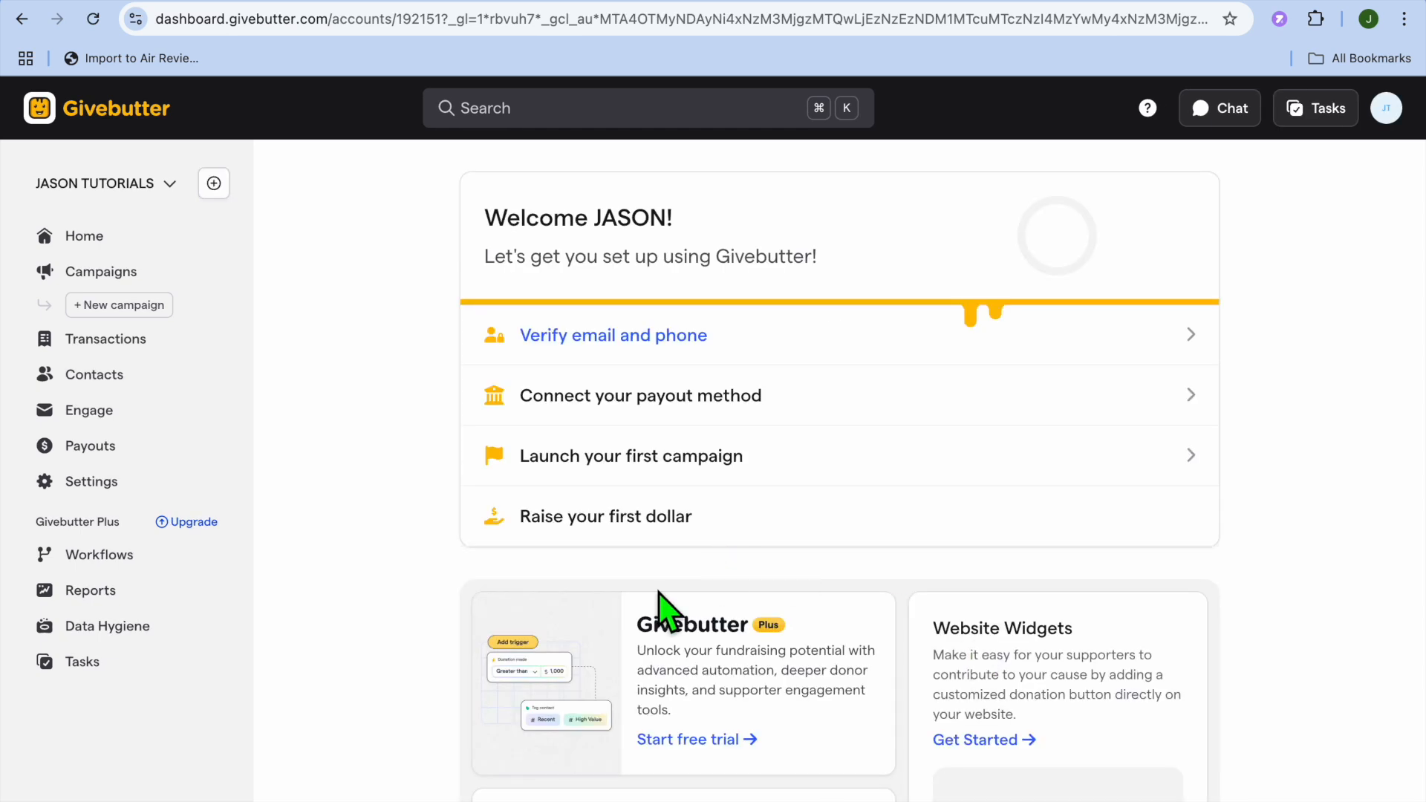
- From the dashboard, start a new campaign to see the Form, Page and Event types
scroll(369, 589, down, 3)
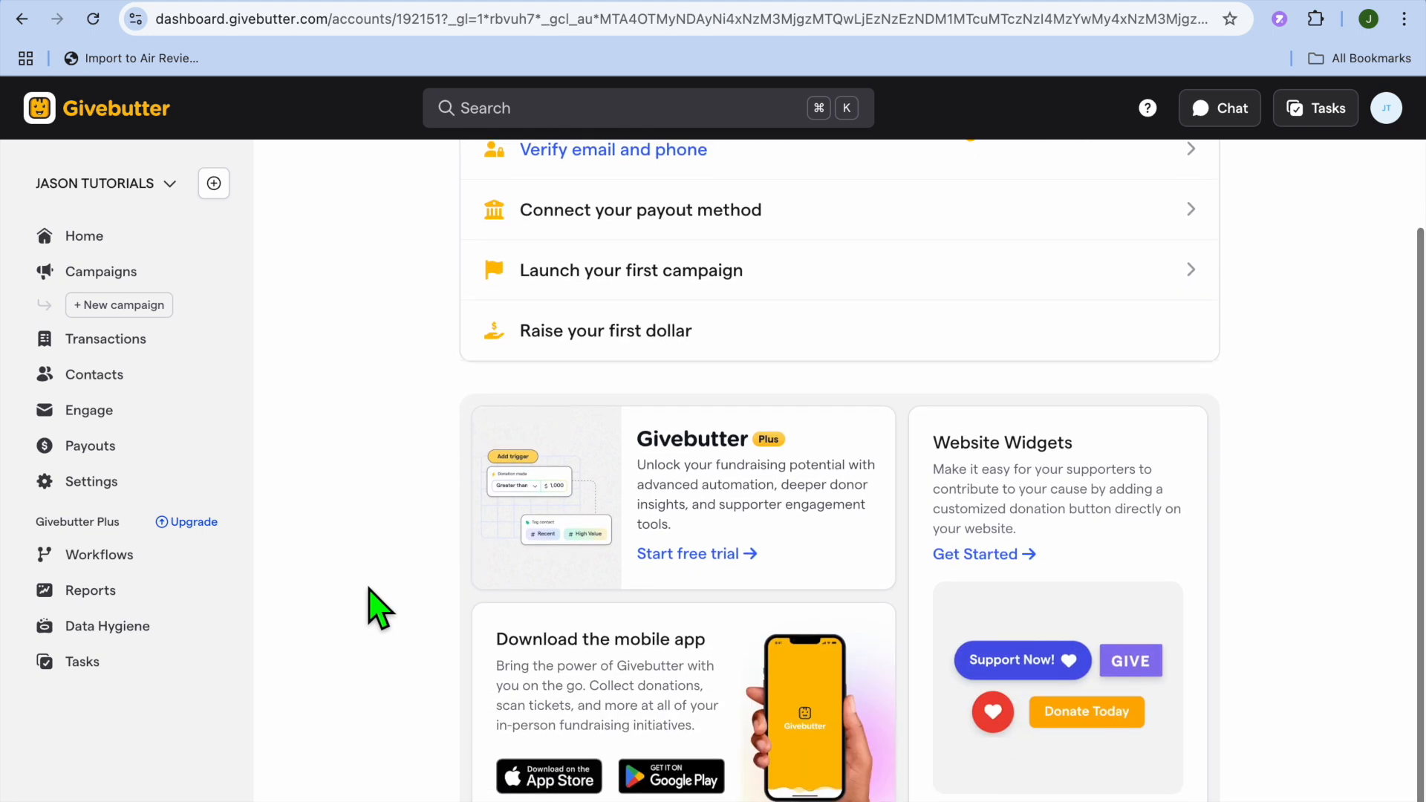
scroll(370, 589, up, 3)
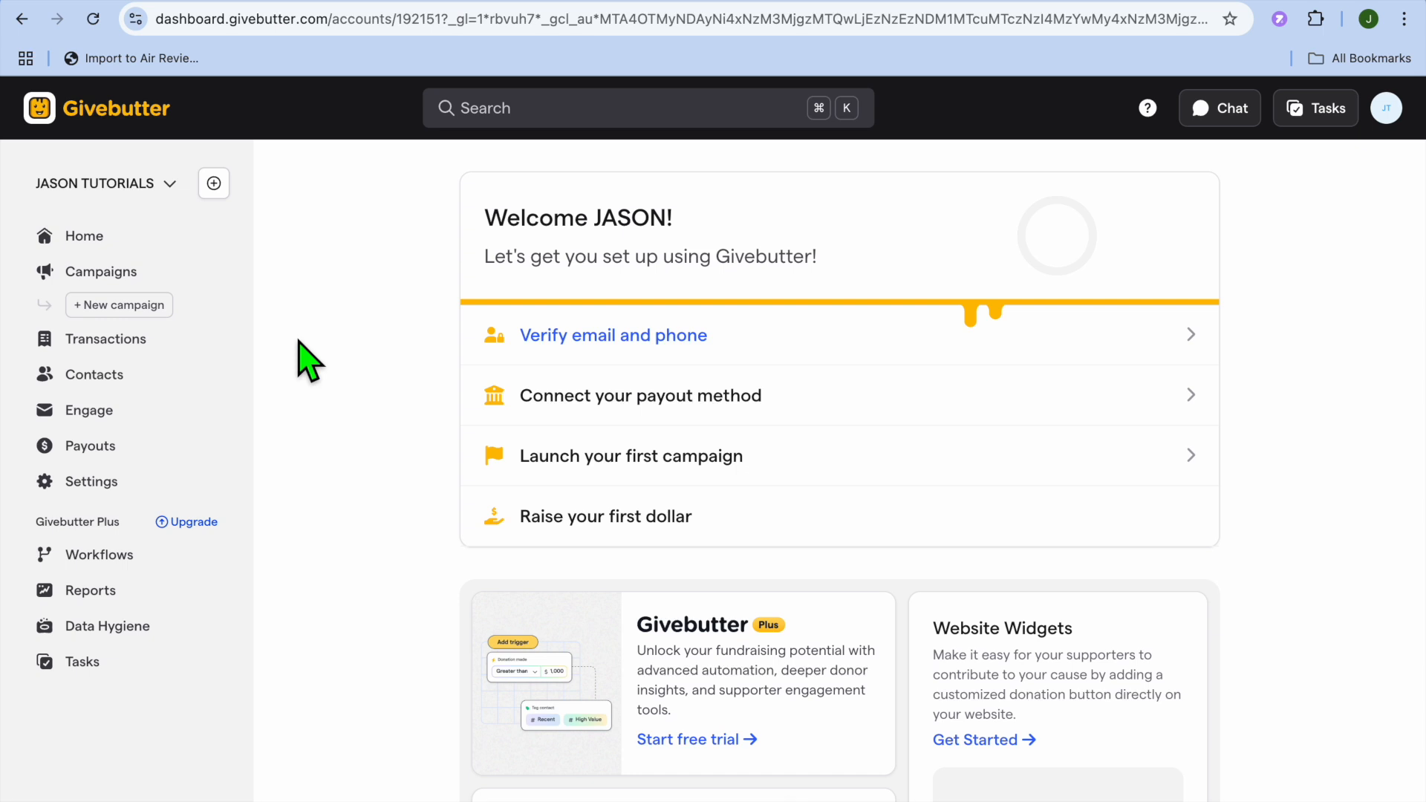
click(146, 307)
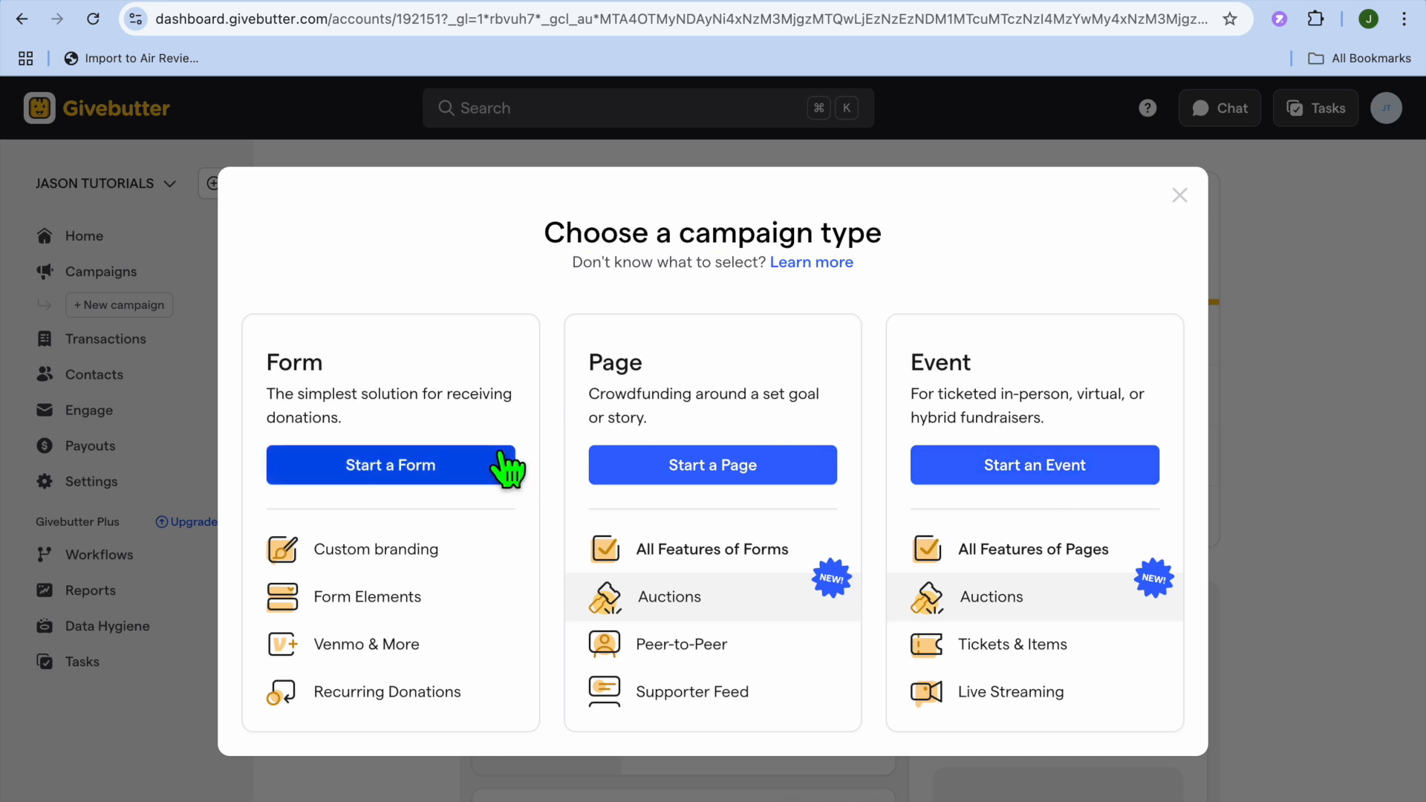
- Choose the Form campaign type and create it with the title 'test'
click(387, 469)
click(571, 471)
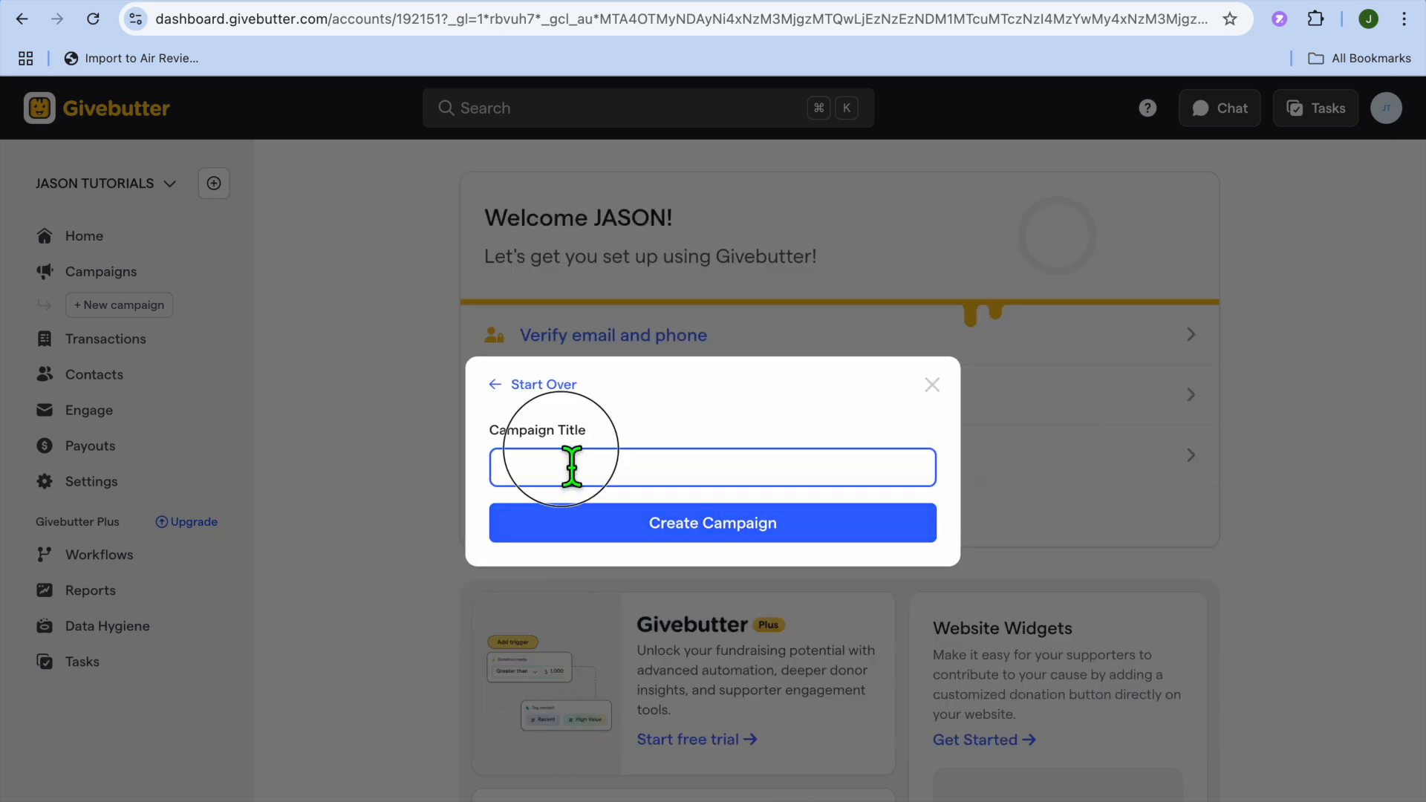
text(test)
click(614, 528)
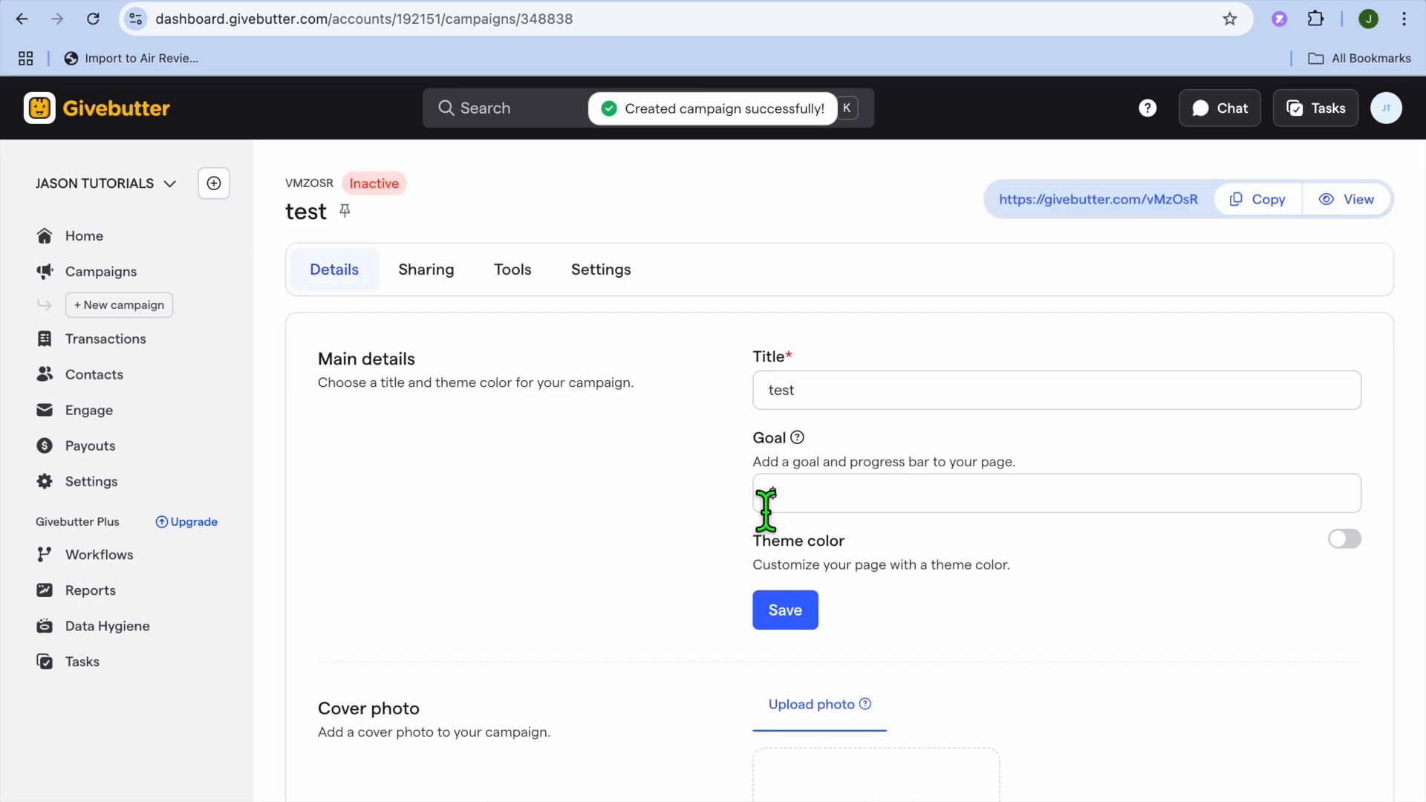
- Give the test campaign a $1,000 goal and blue #3366FF theme colour, and save
click(766, 509)
scroll(769, 513, down, 2)
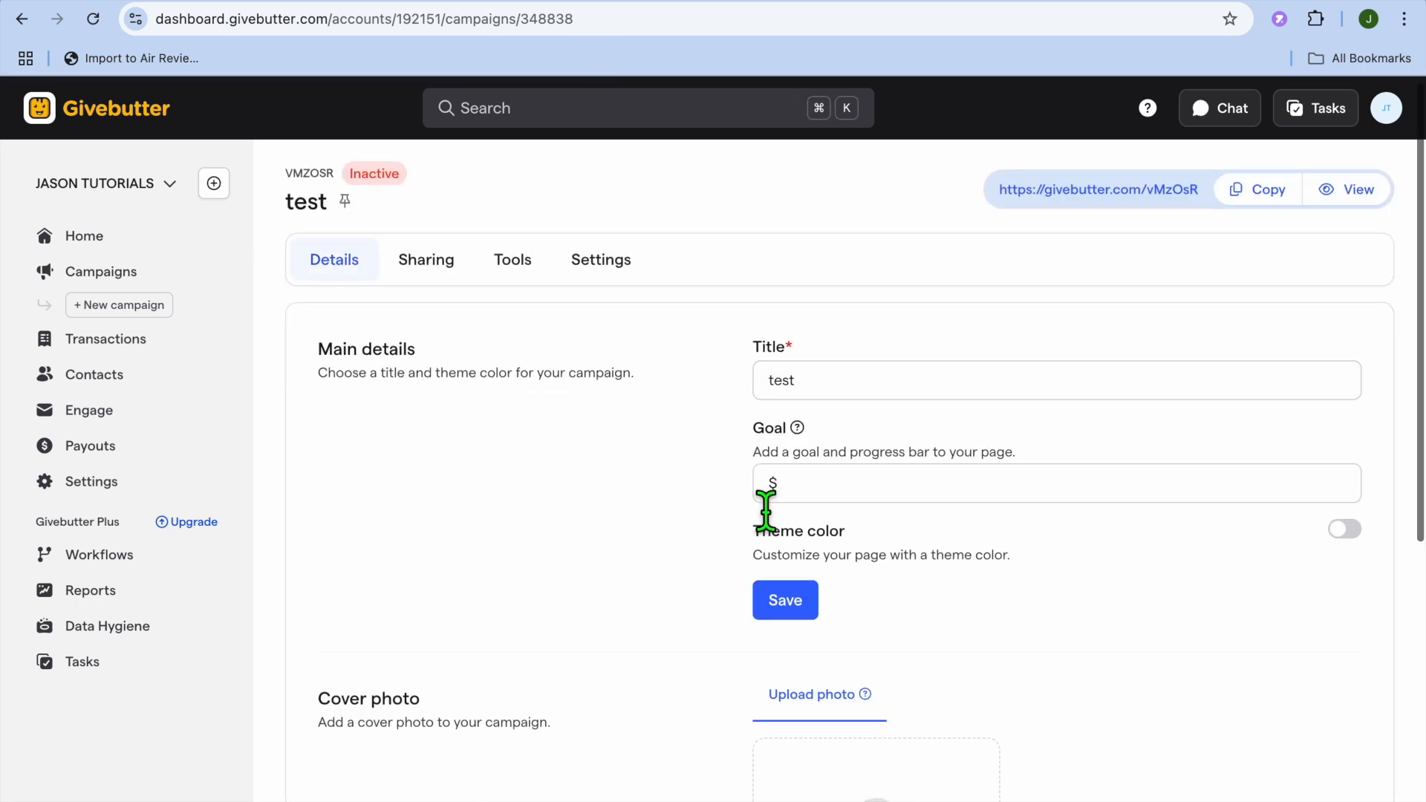
click(852, 351)
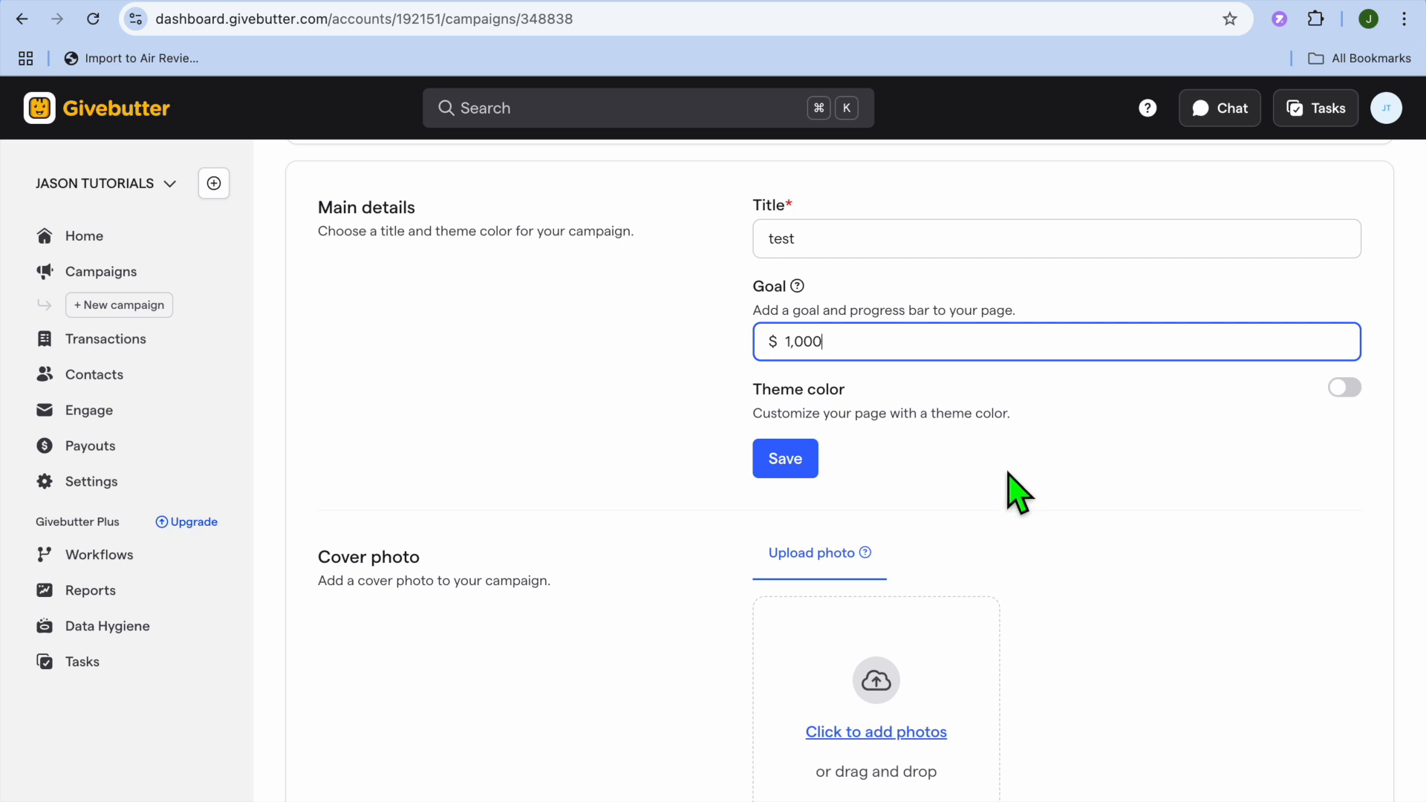
scroll(1013, 484, down, 1)
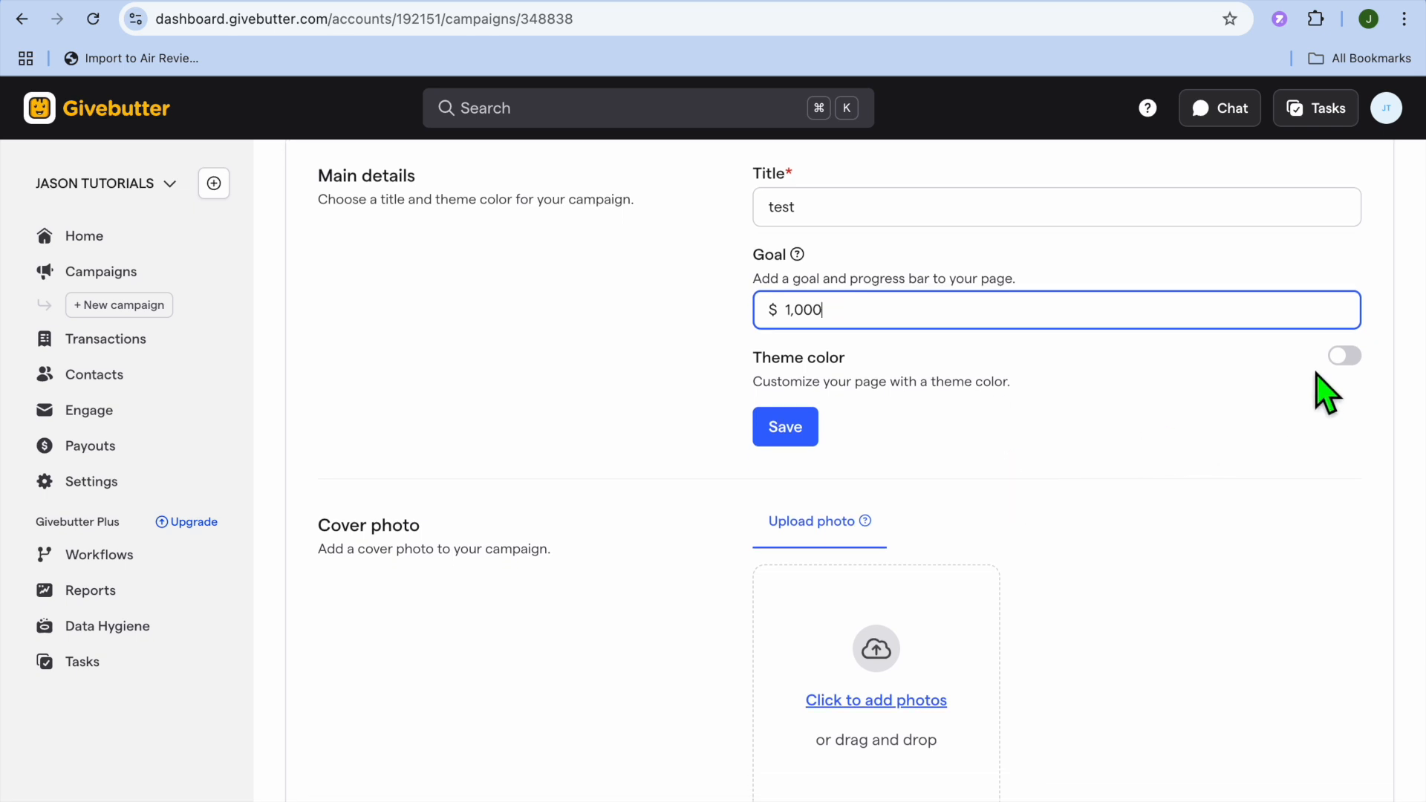
click(1344, 357)
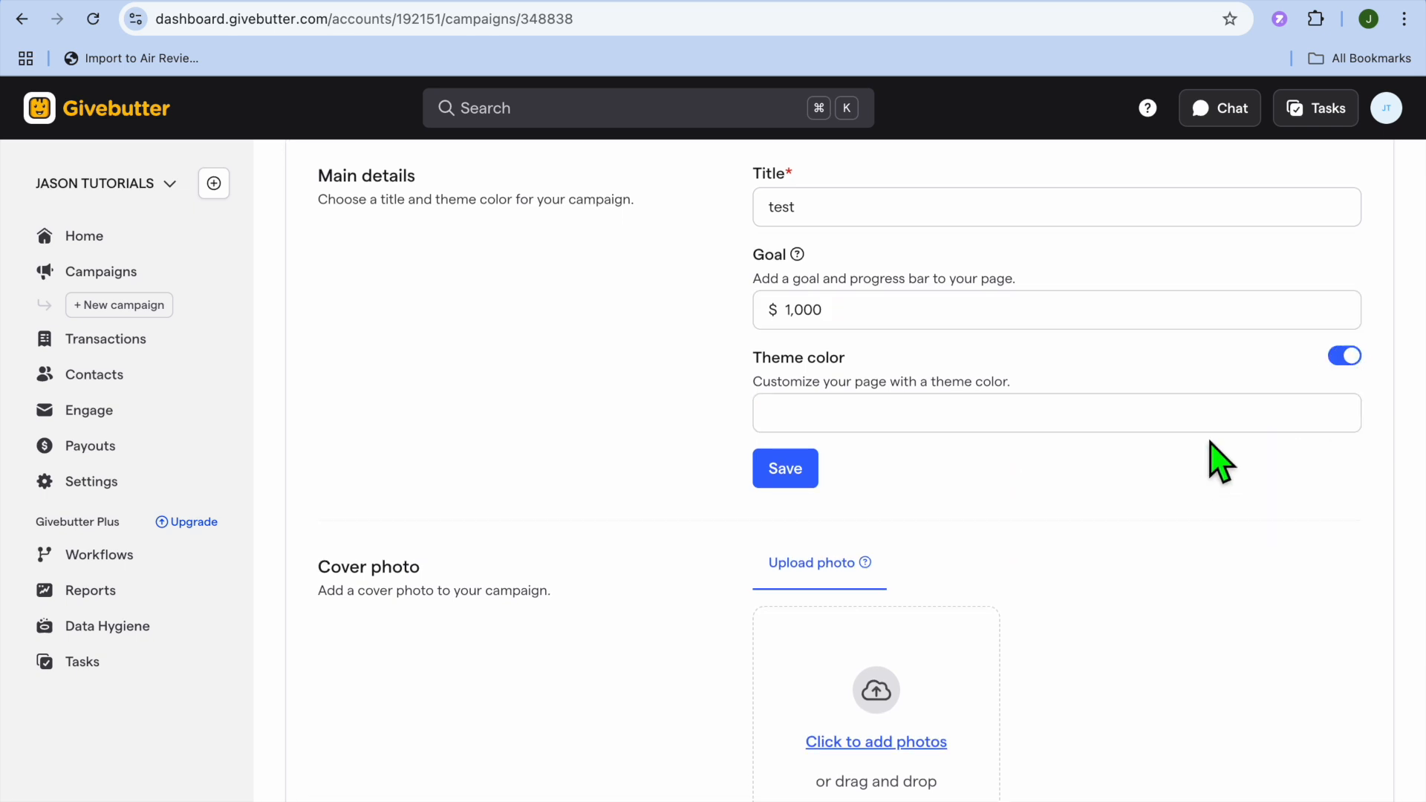
click(1205, 420)
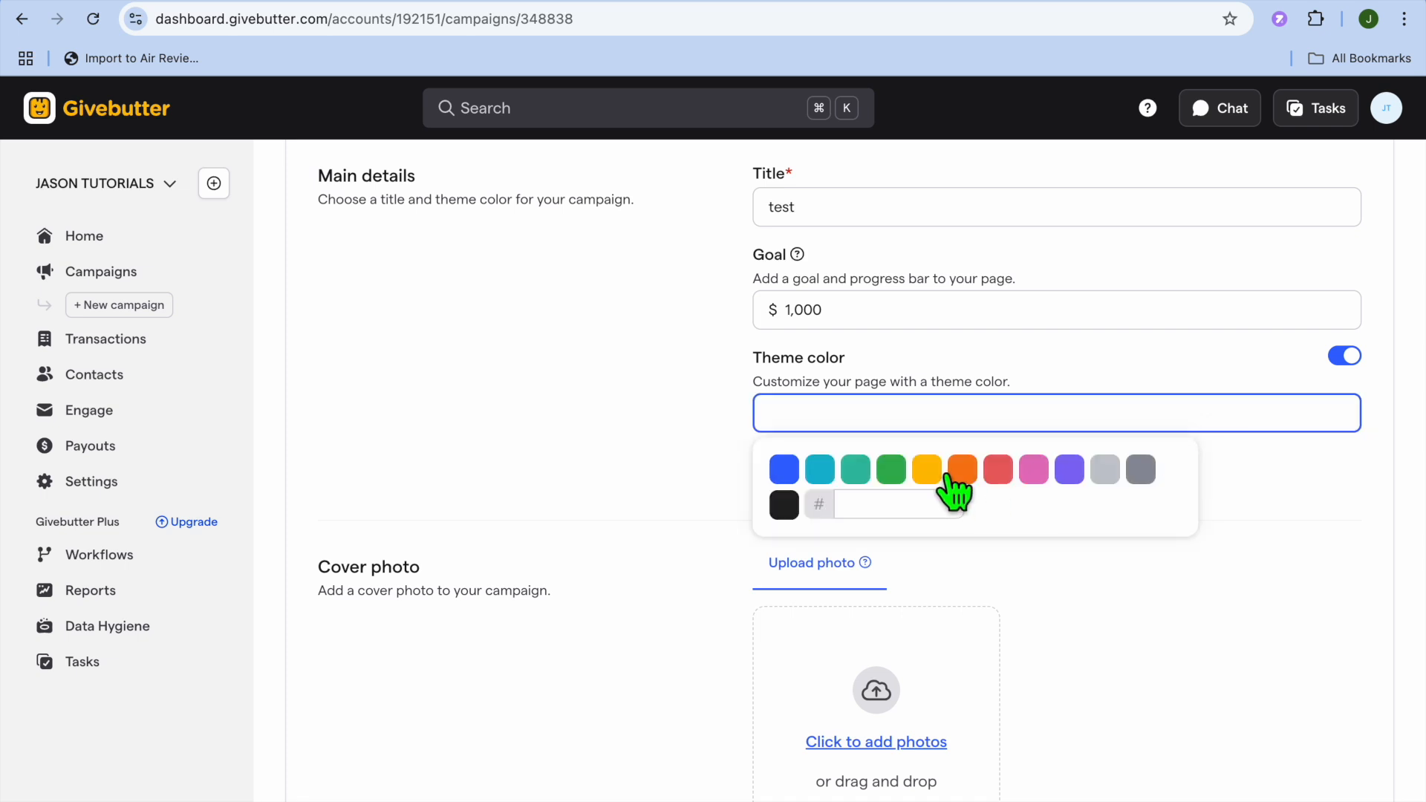
click(786, 472)
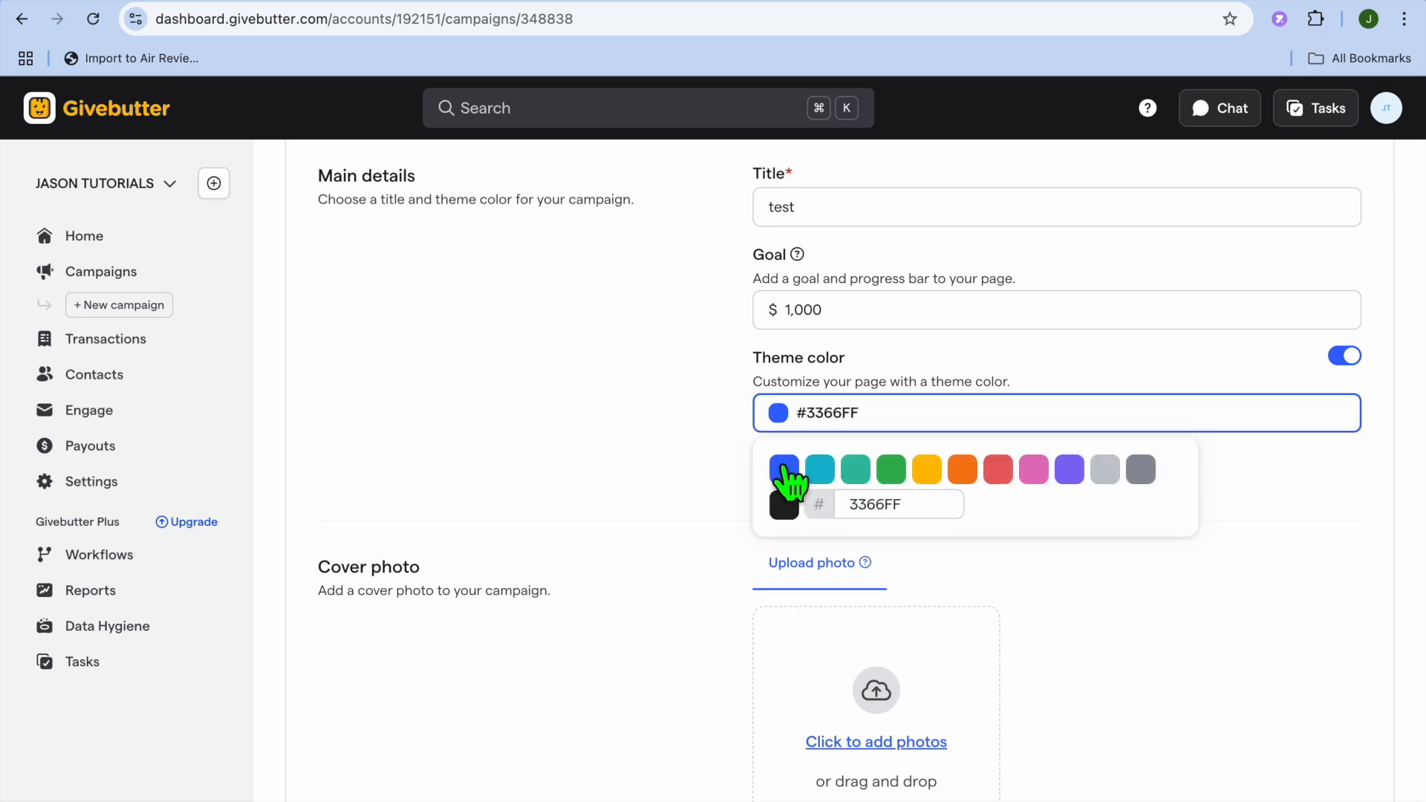
click(1283, 520)
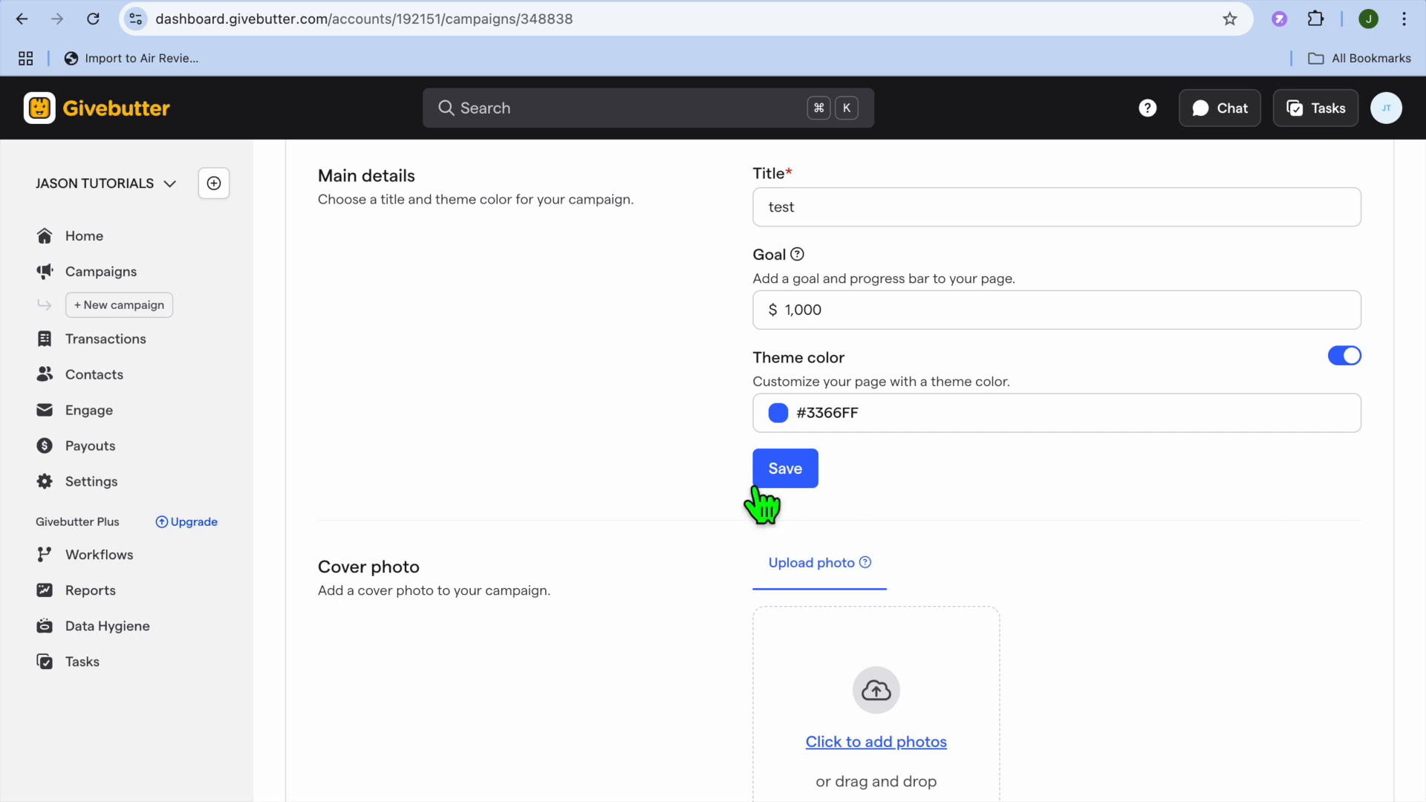
click(785, 474)
scroll(1021, 534, down, 5)
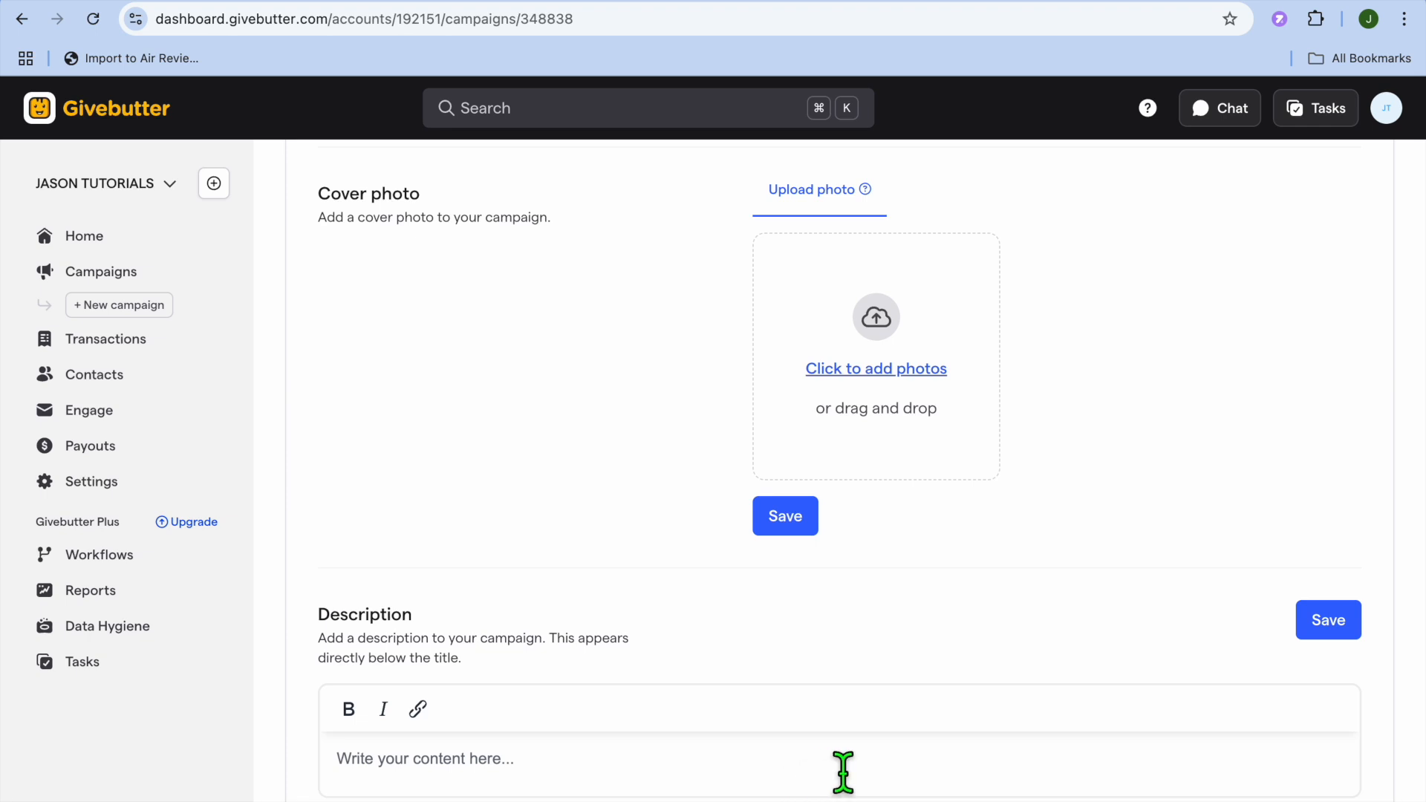
scroll(886, 776, up, 6)
scroll(885, 776, up, 1)
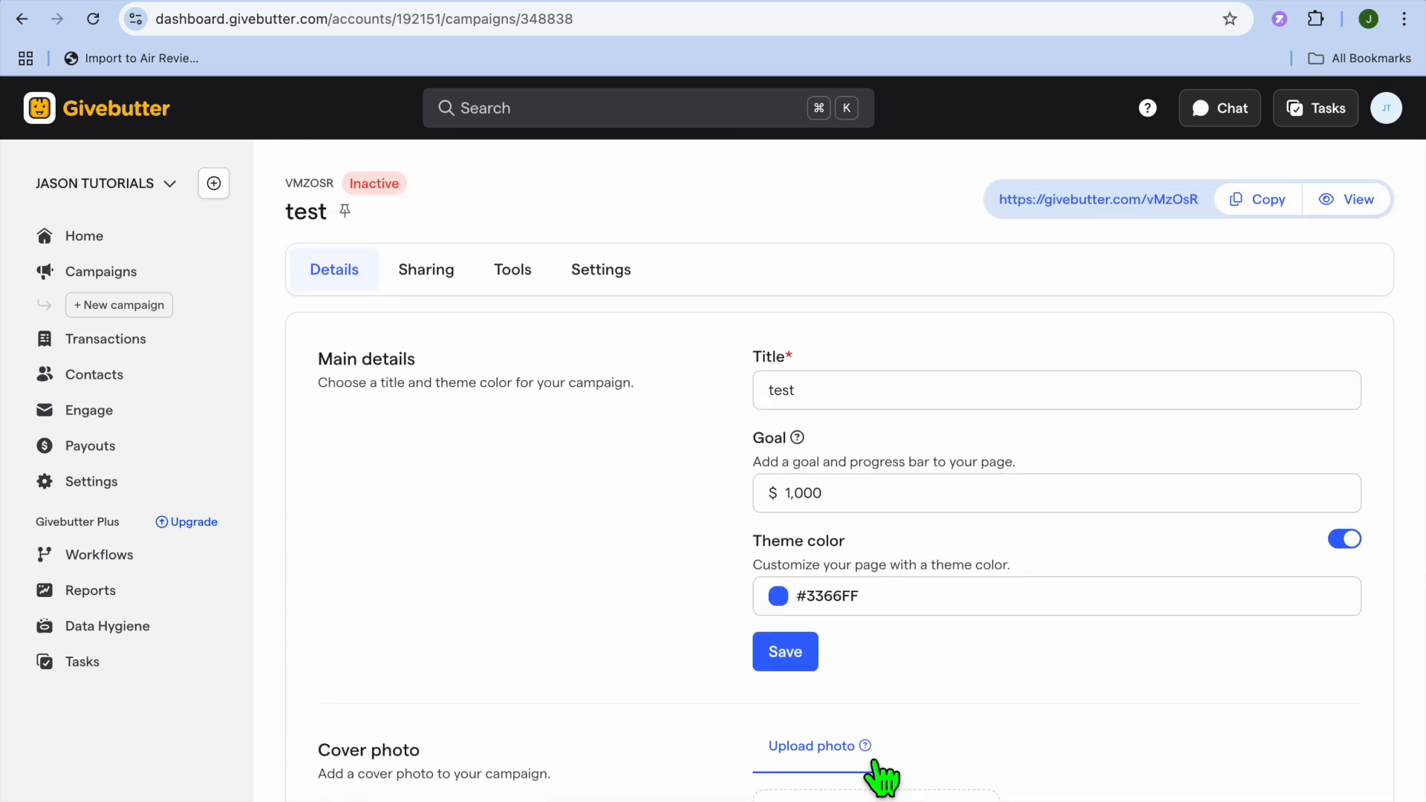
- View the test campaign's link and QR code under Sharing, then its Tools page
click(422, 276)
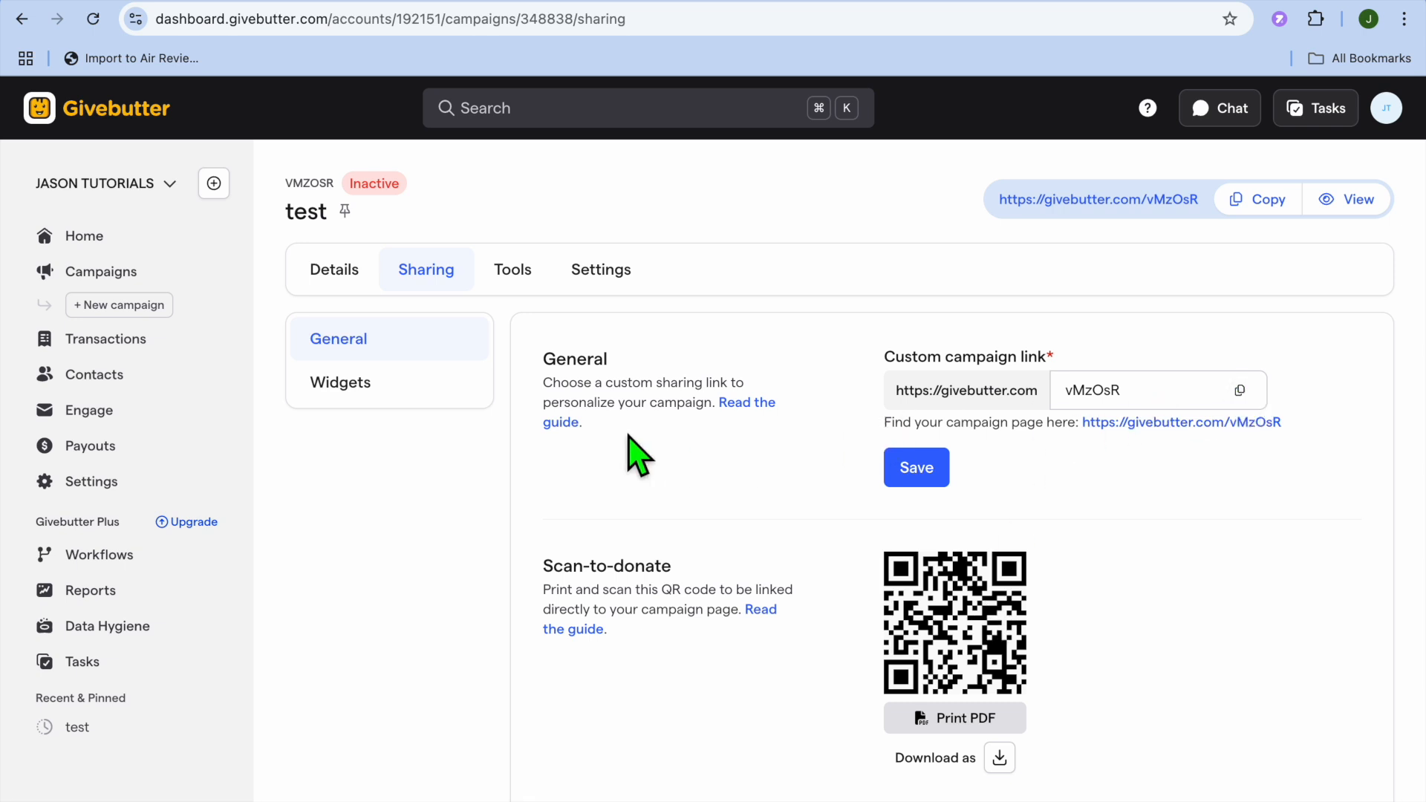
click(520, 275)
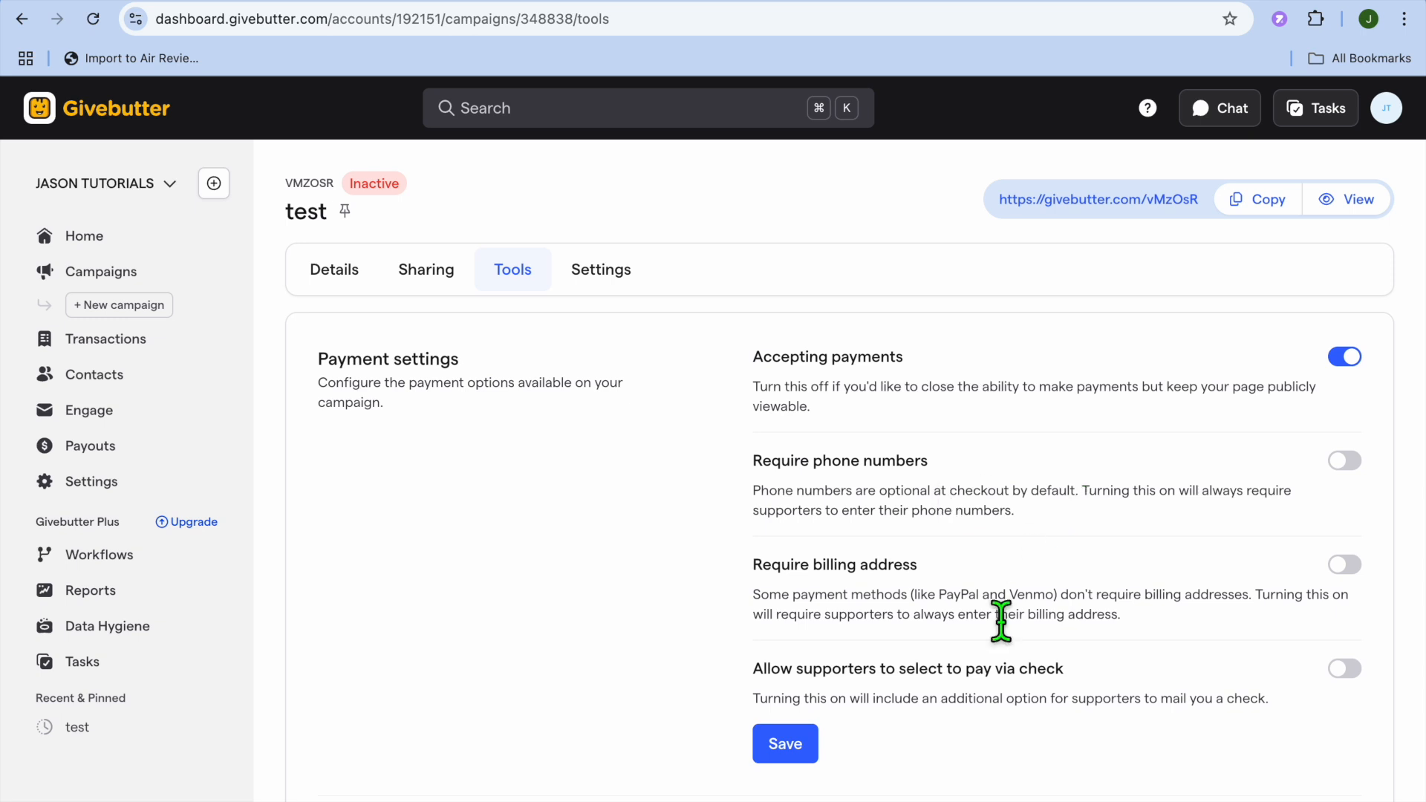
- Review the suggested one-time amounts ($1,000, $500, $250, $100, $55, $25), then return to Payment settings
scroll(1006, 624, down, 5)
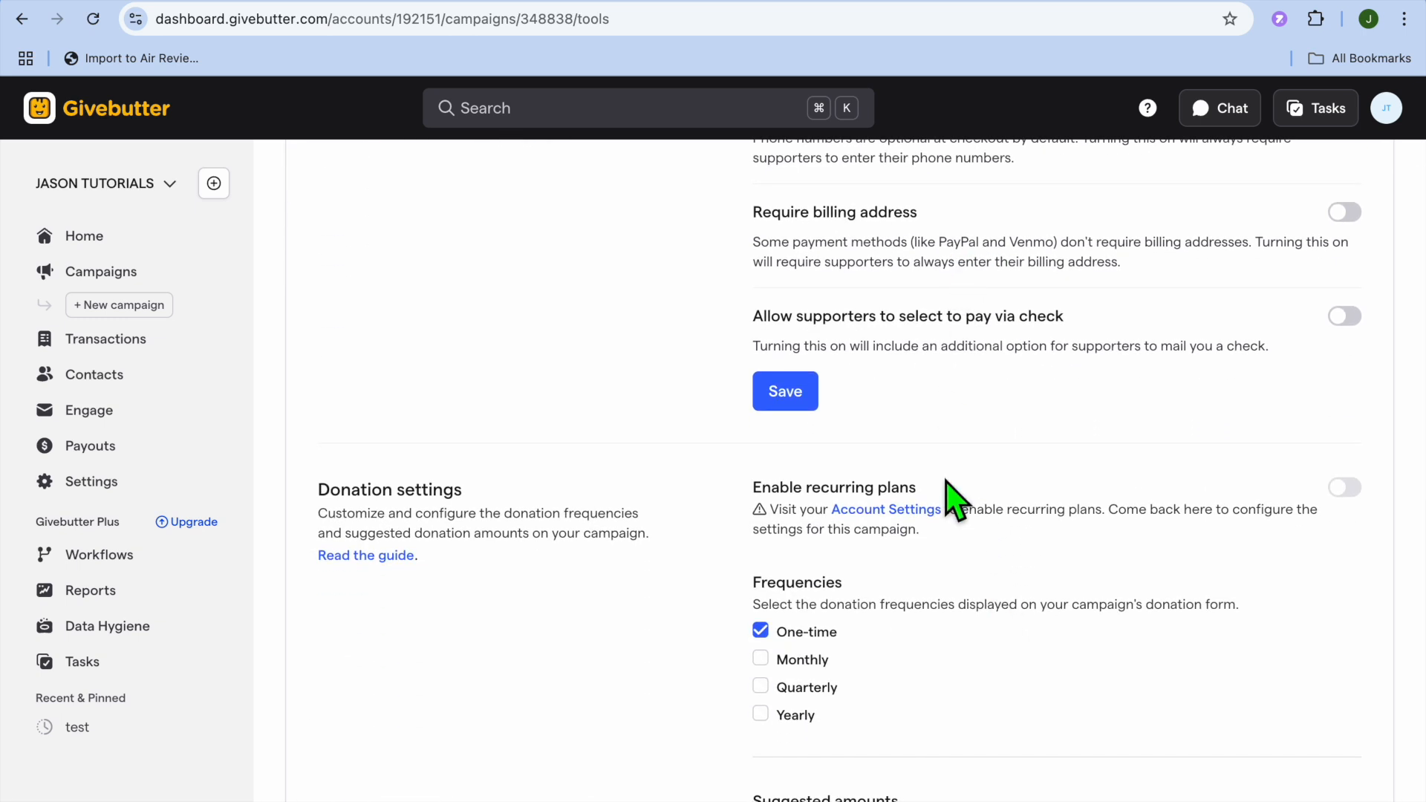
scroll(969, 506, down, 2)
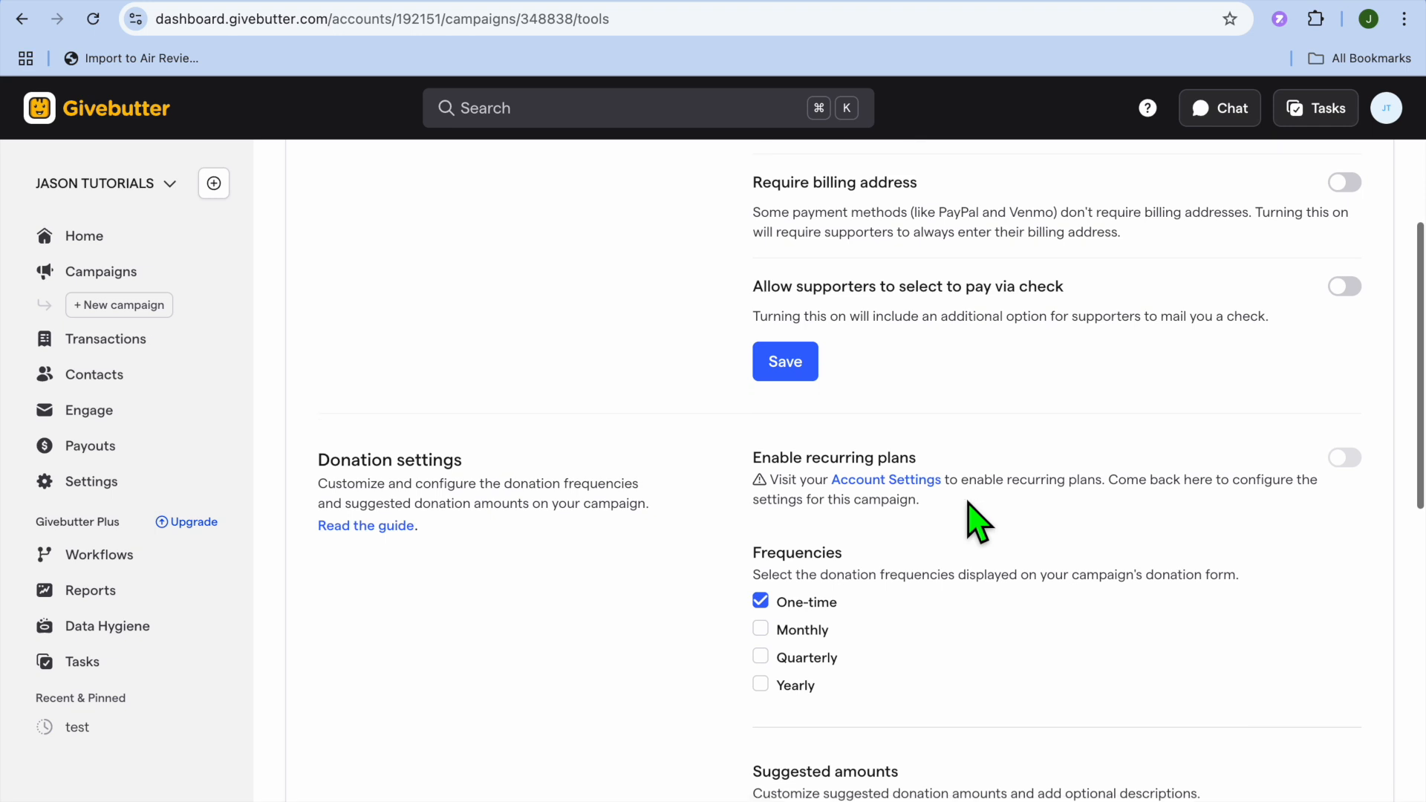
scroll(970, 512, down, 4)
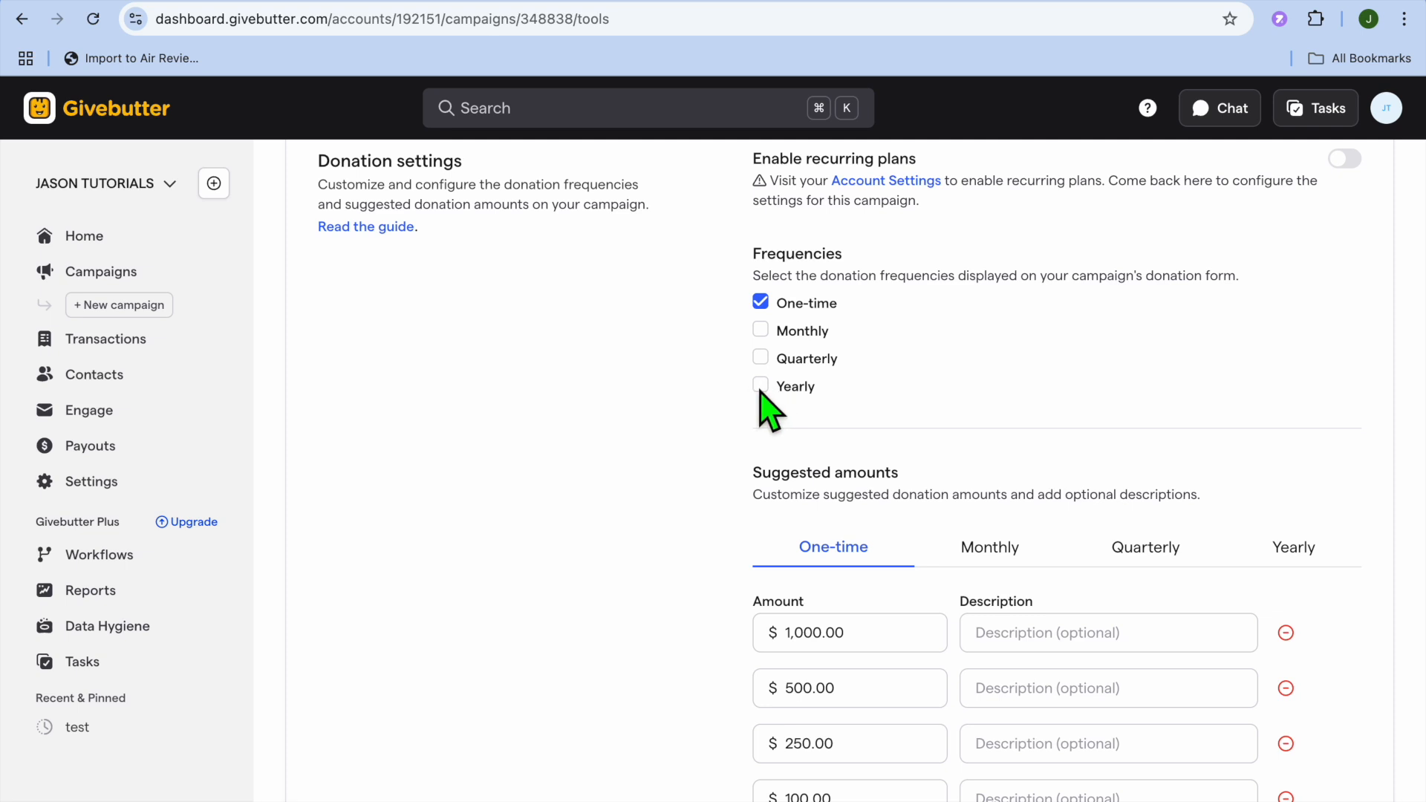
scroll(800, 425, down, 10)
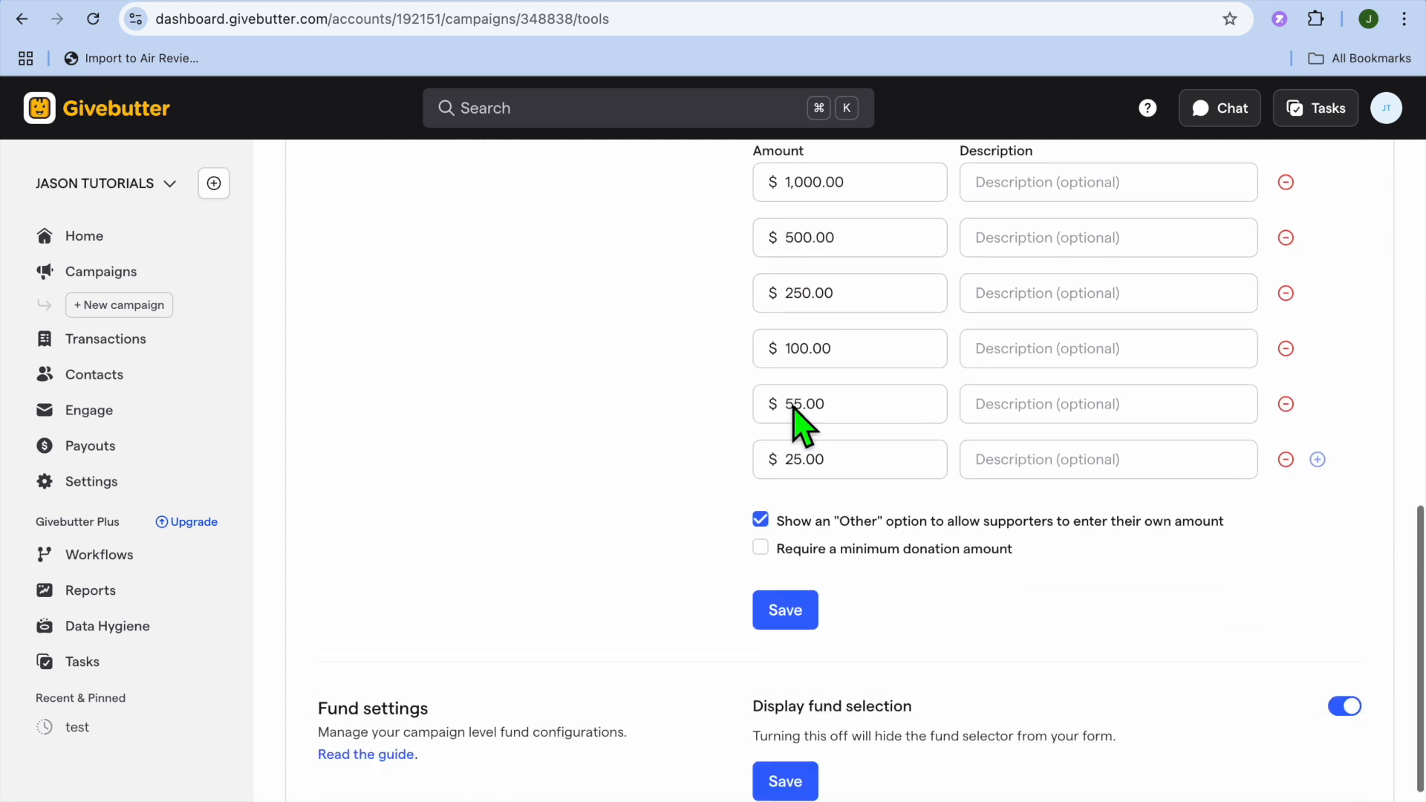
scroll(801, 426, up, 3)
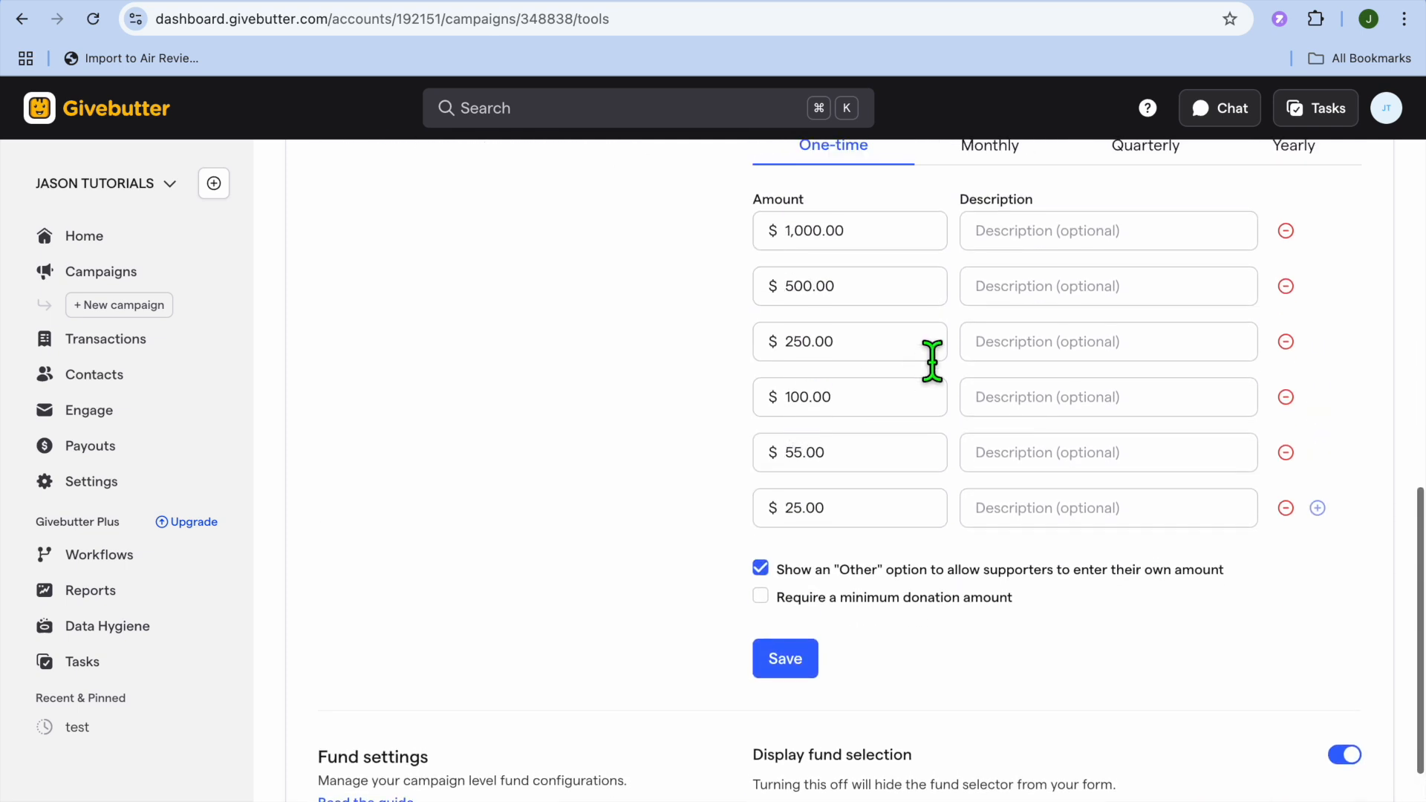
scroll(958, 511, up, 15)
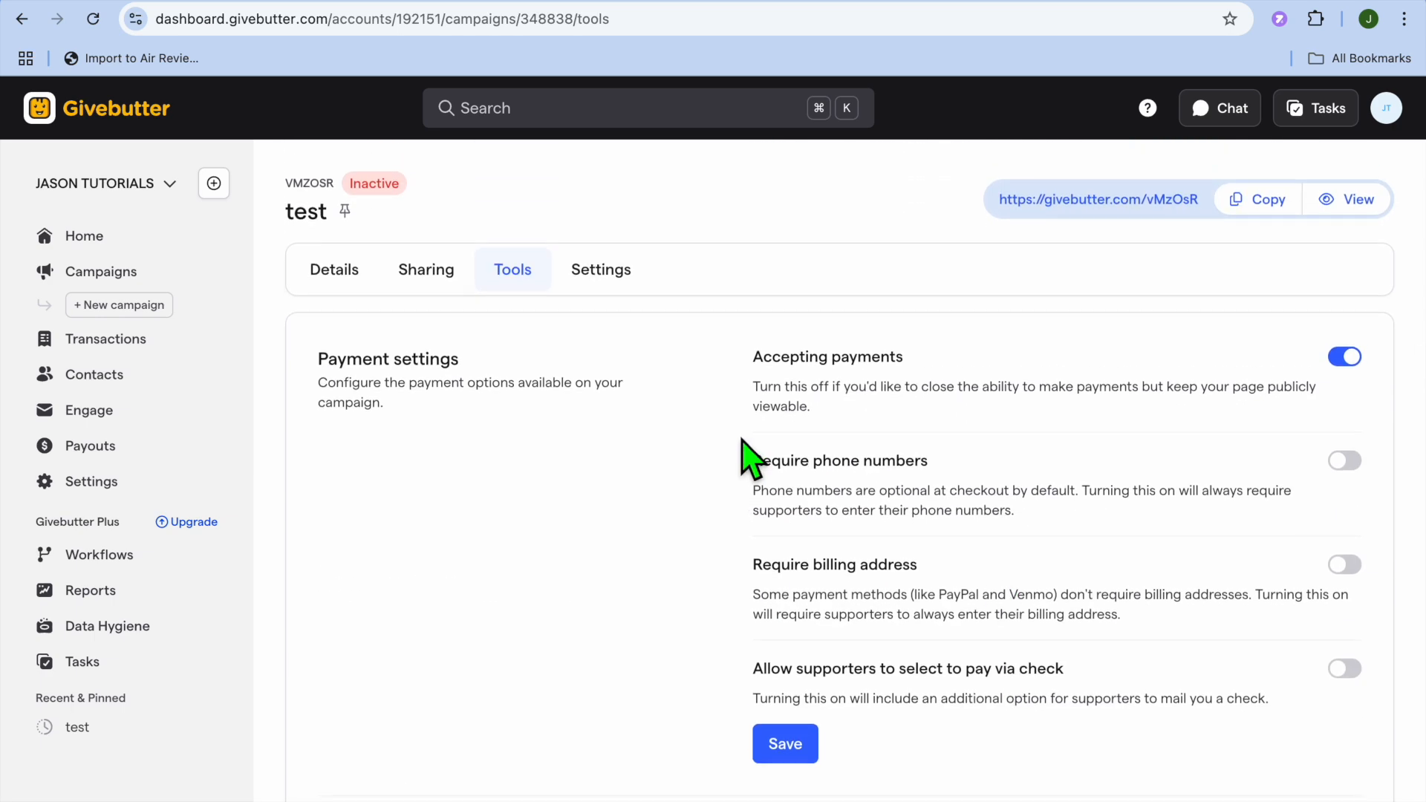
- Review the test campaign's General, Thank you message, Fees & tips and Other settings
click(605, 272)
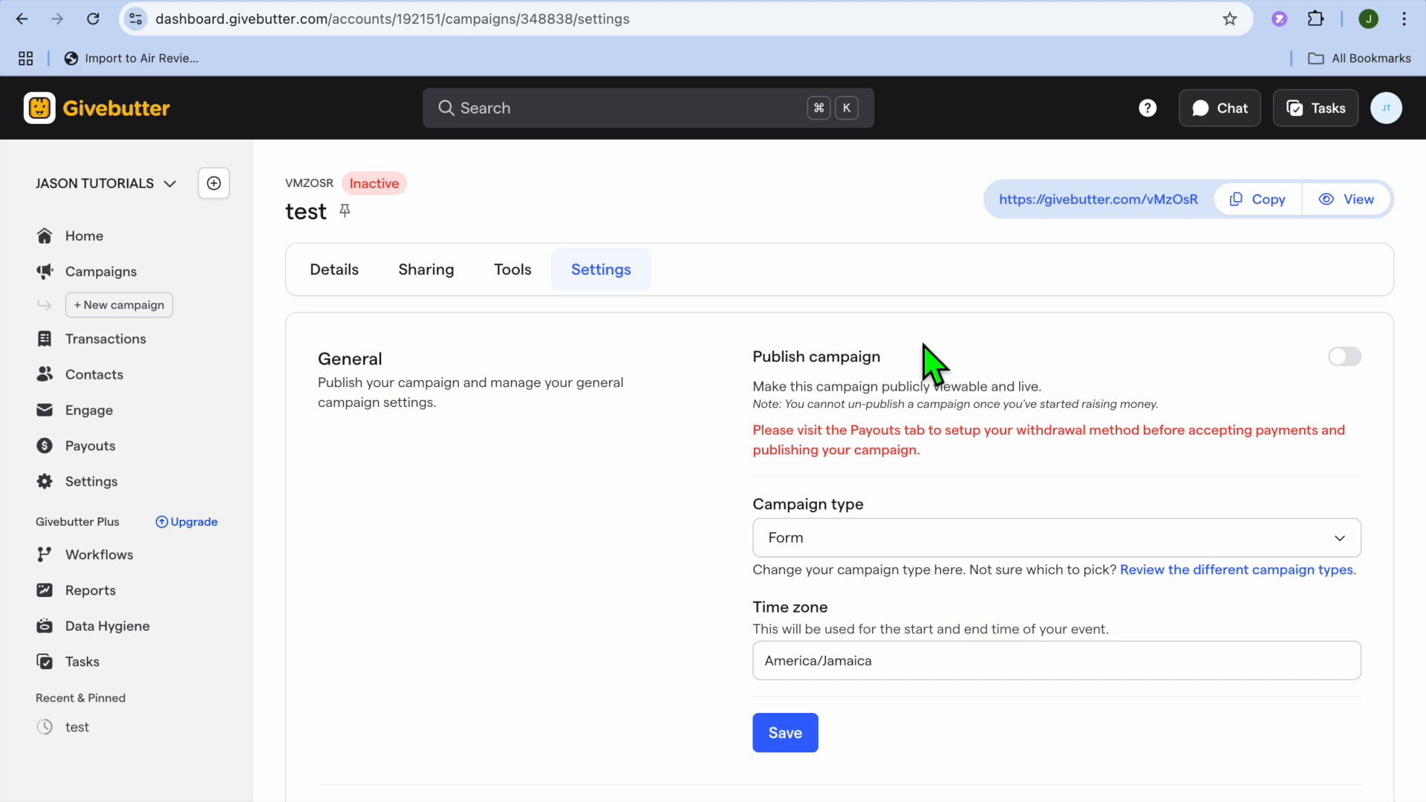
scroll(933, 361, down, 5)
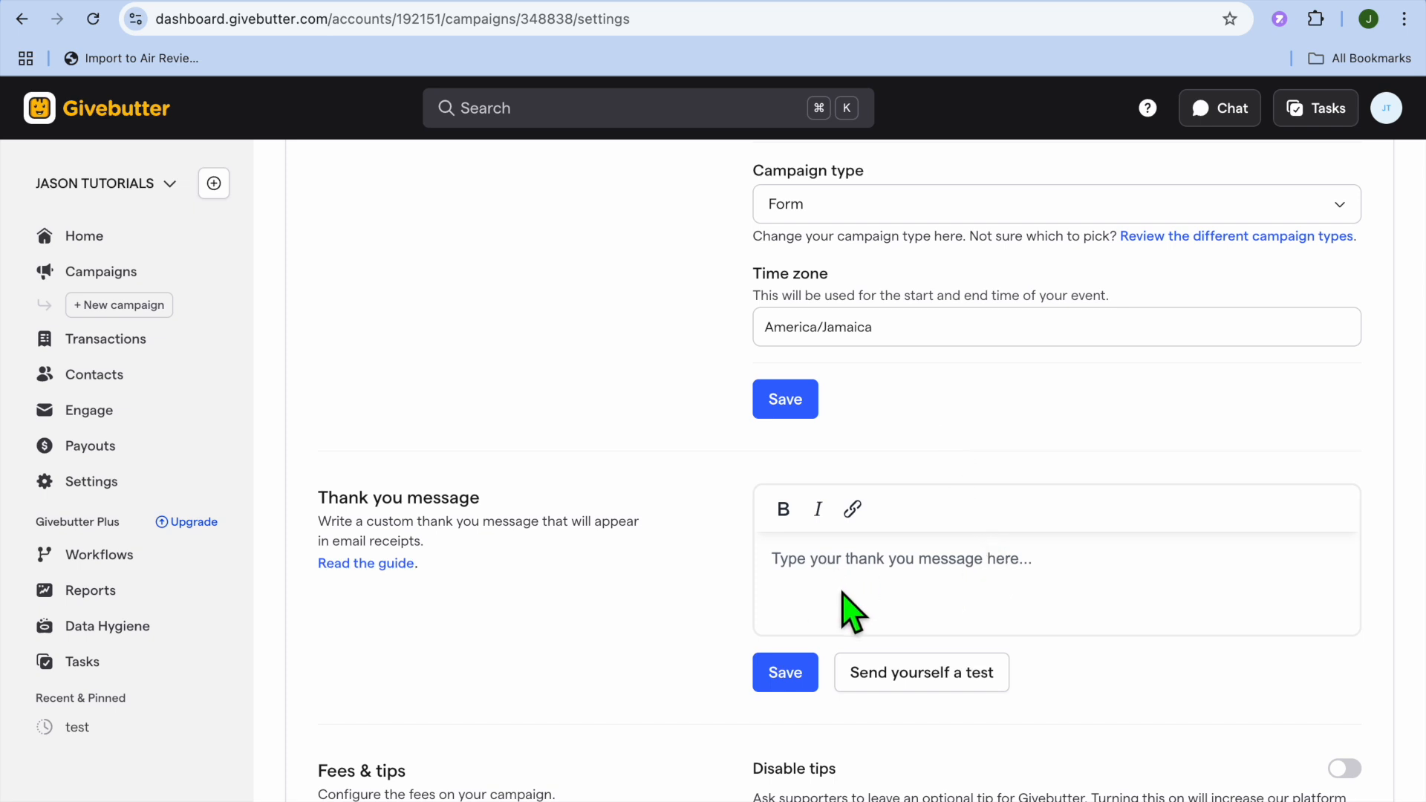
scroll(847, 611, down, 7)
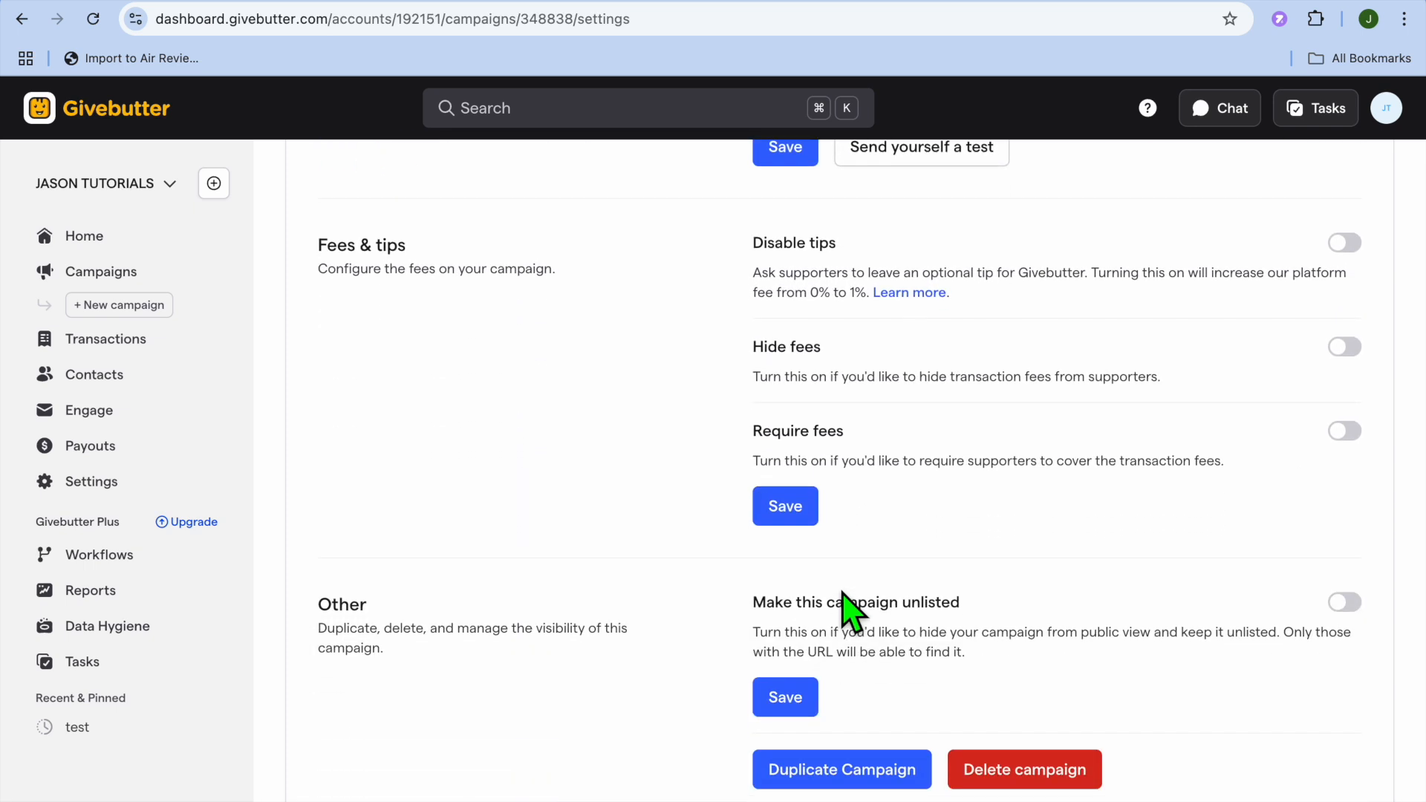
scroll(844, 610, down, 1)
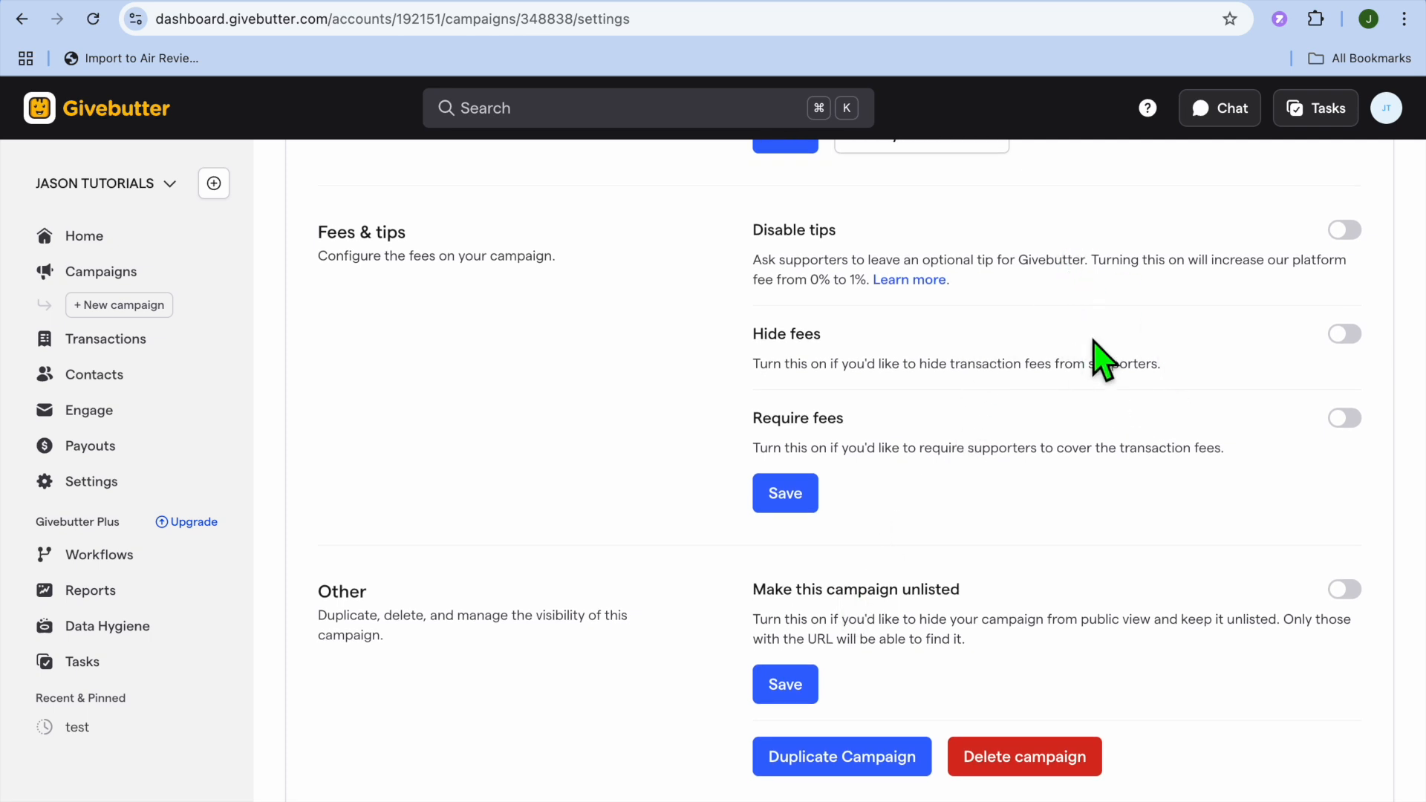
scroll(1125, 440, down, 1)
scroll(1126, 445, down, 3)
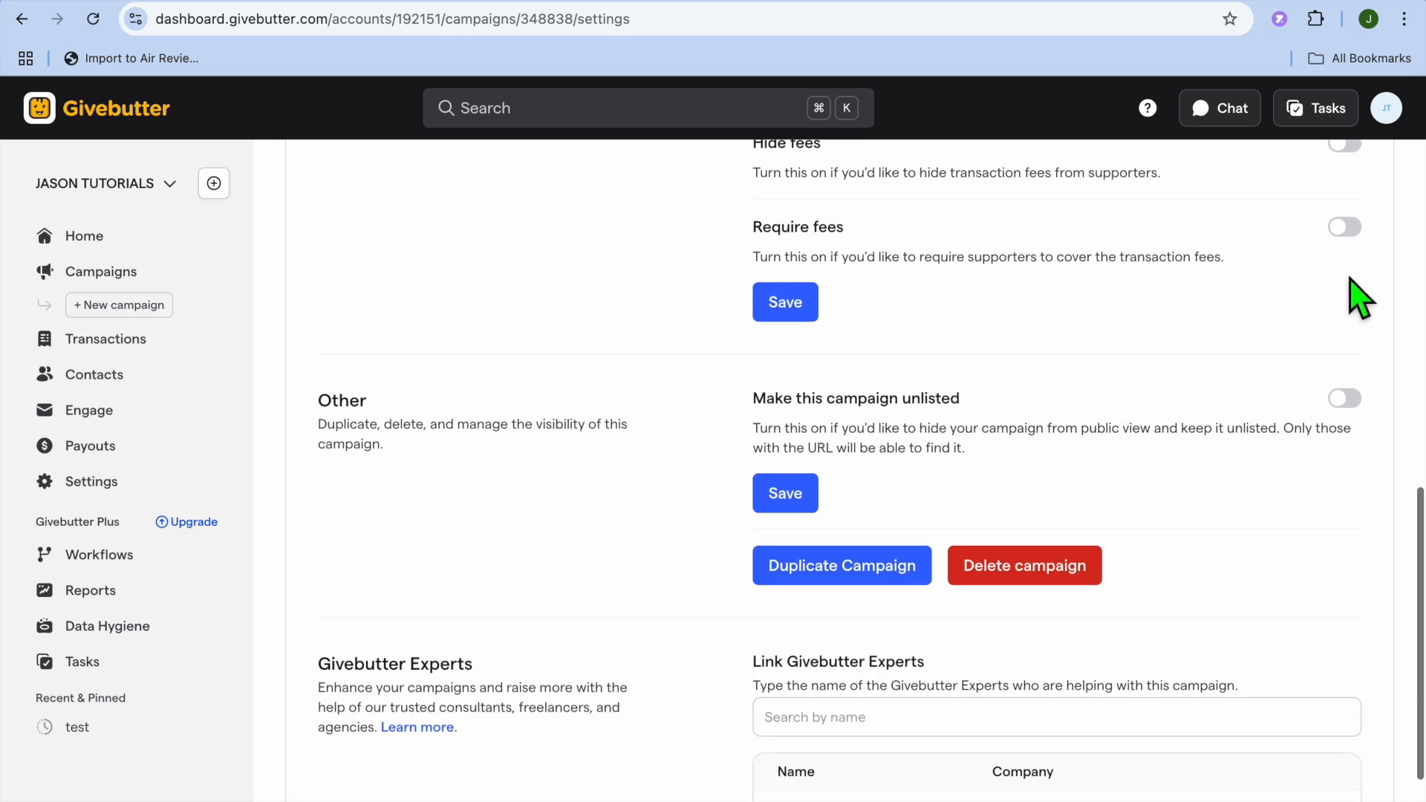
scroll(1104, 332, down, 1)
scroll(1104, 332, up, 9)
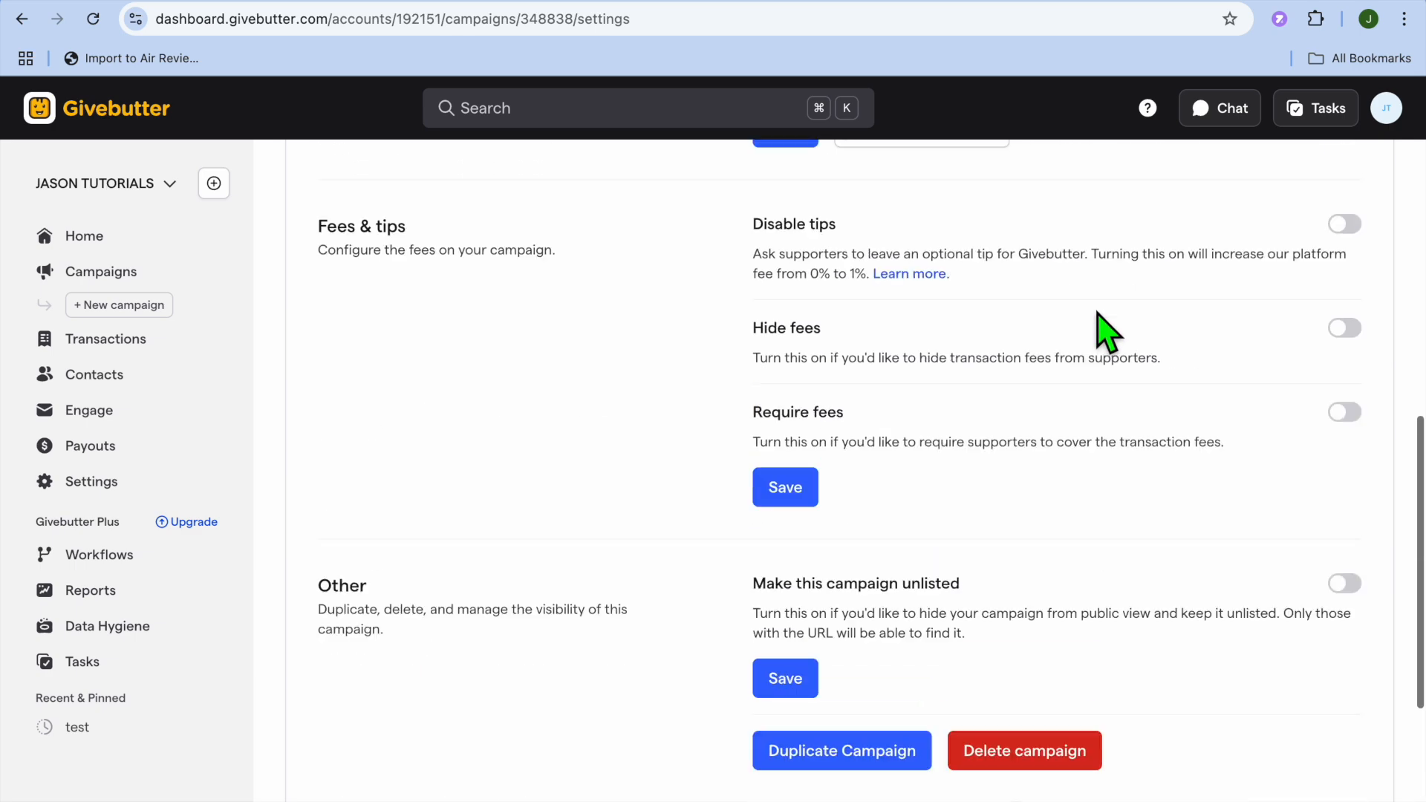
scroll(1107, 331, up, 10)
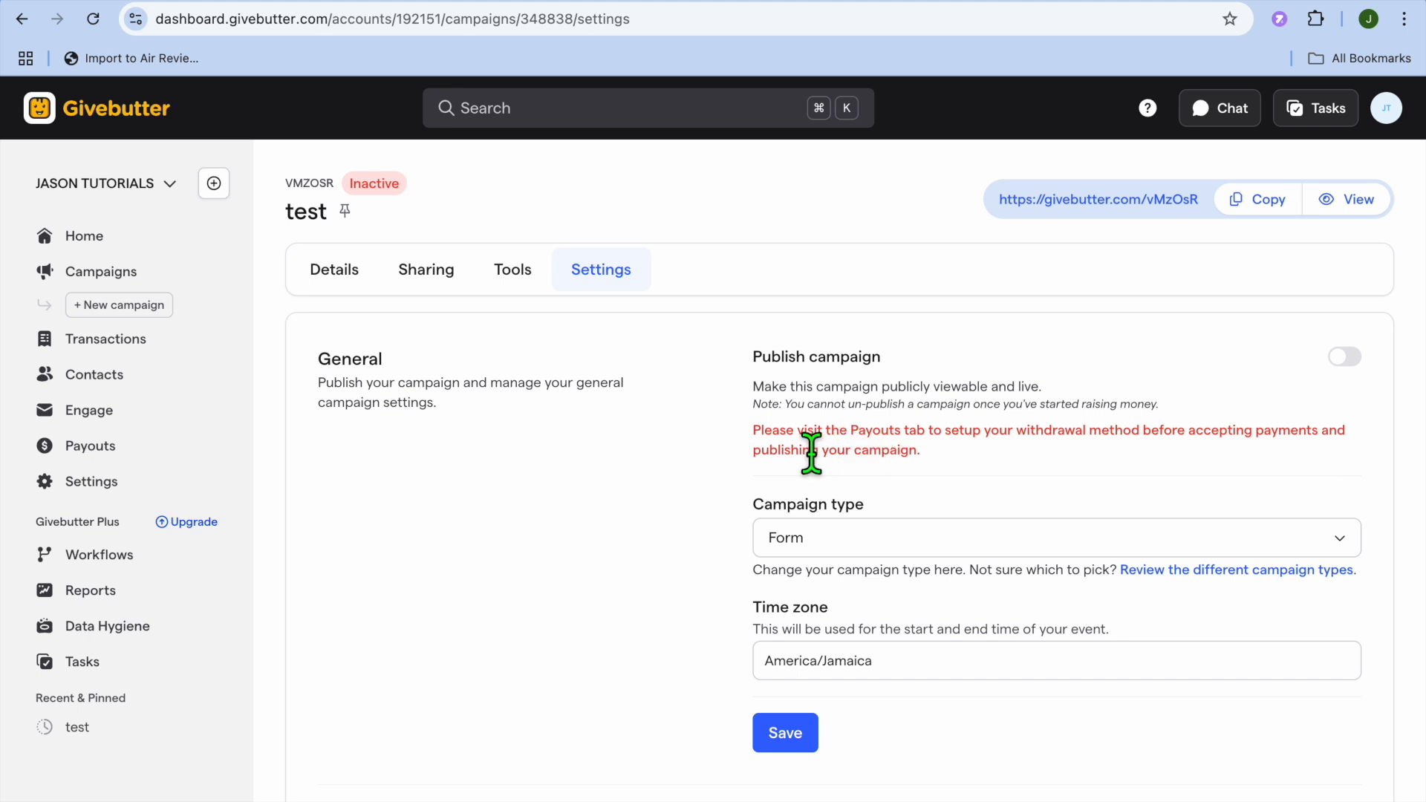
click(89, 447)
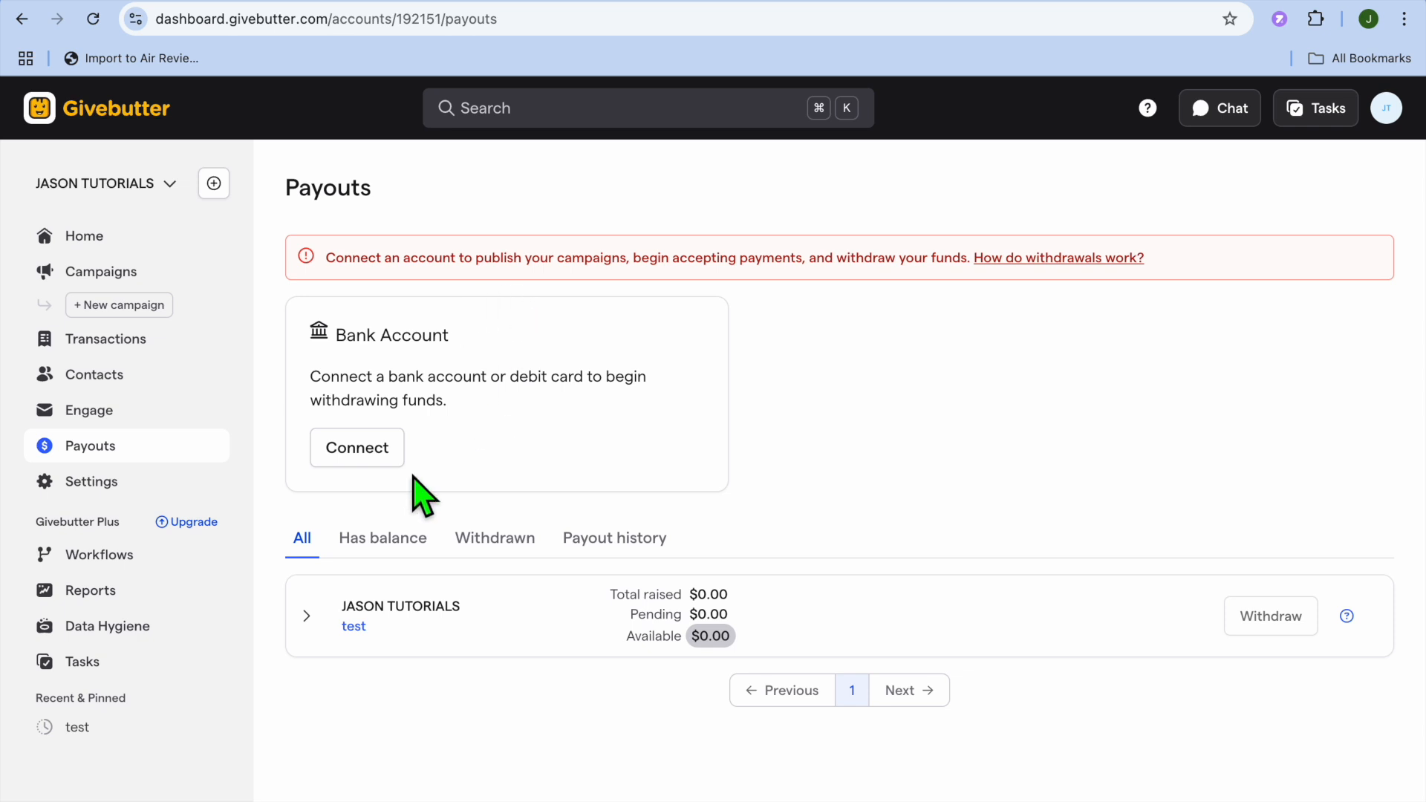
- Begin connecting a bank account as the payout method through Stripe
click(364, 456)
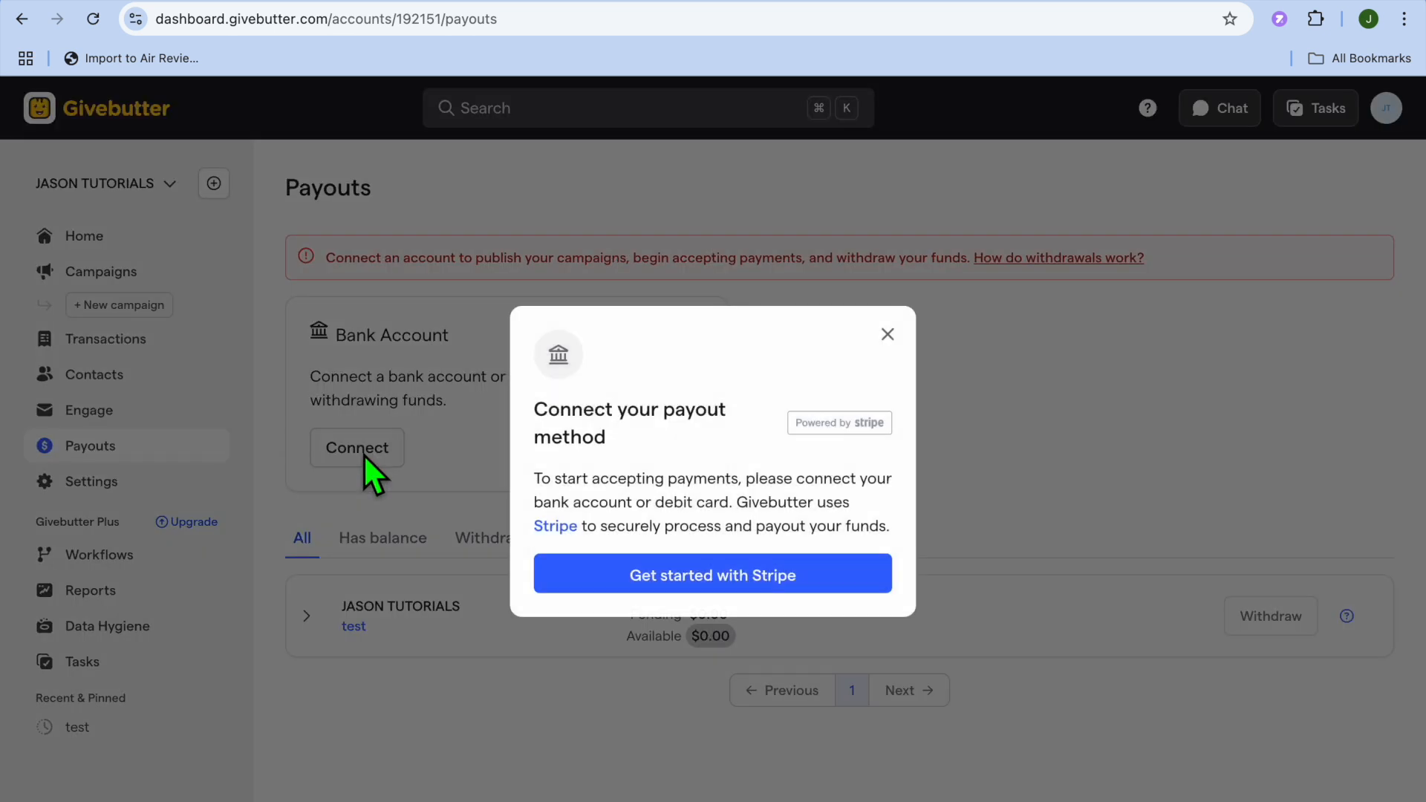
- Start the Stripe sign-up, back out to Payouts unconnected, then go to the Campaigns list
click(640, 585)
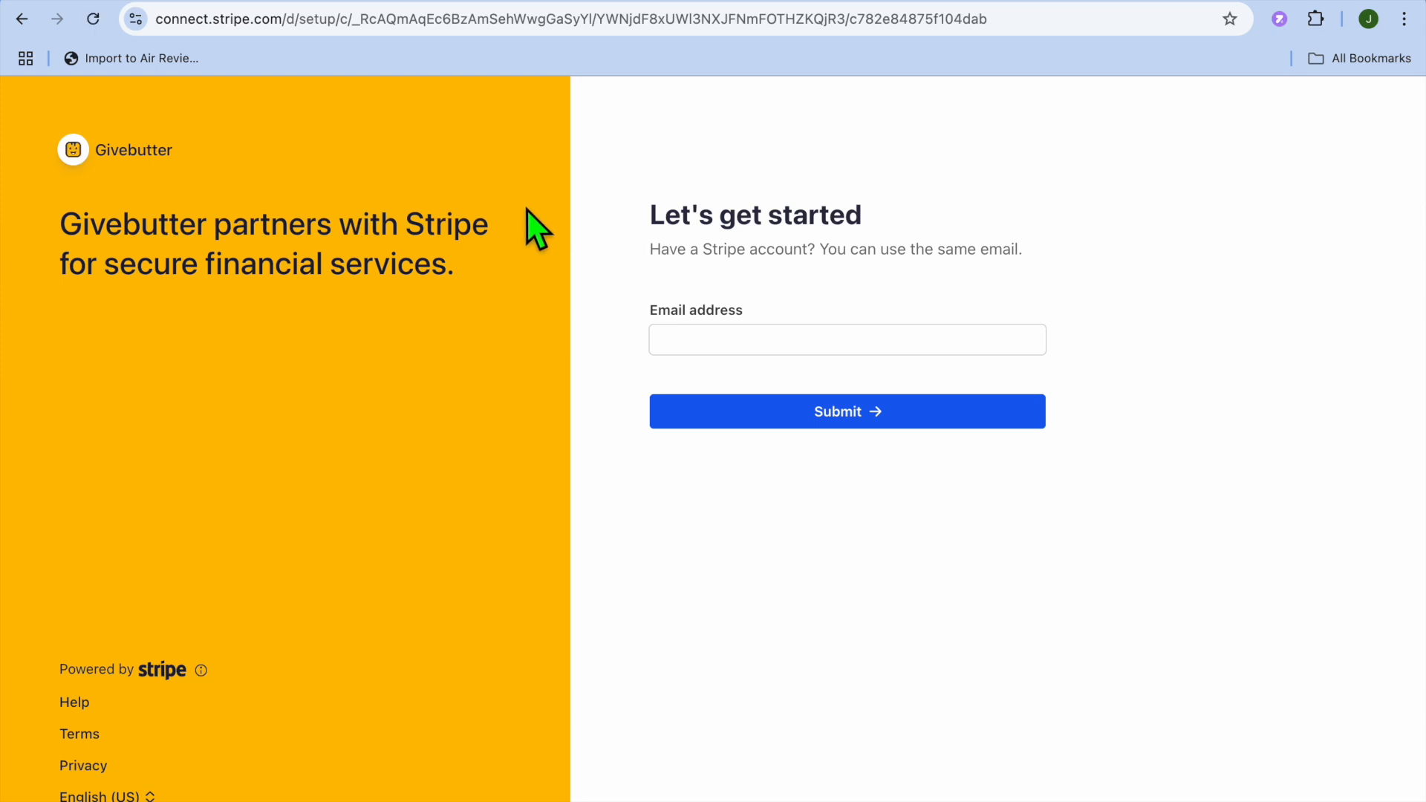
click(21, 21)
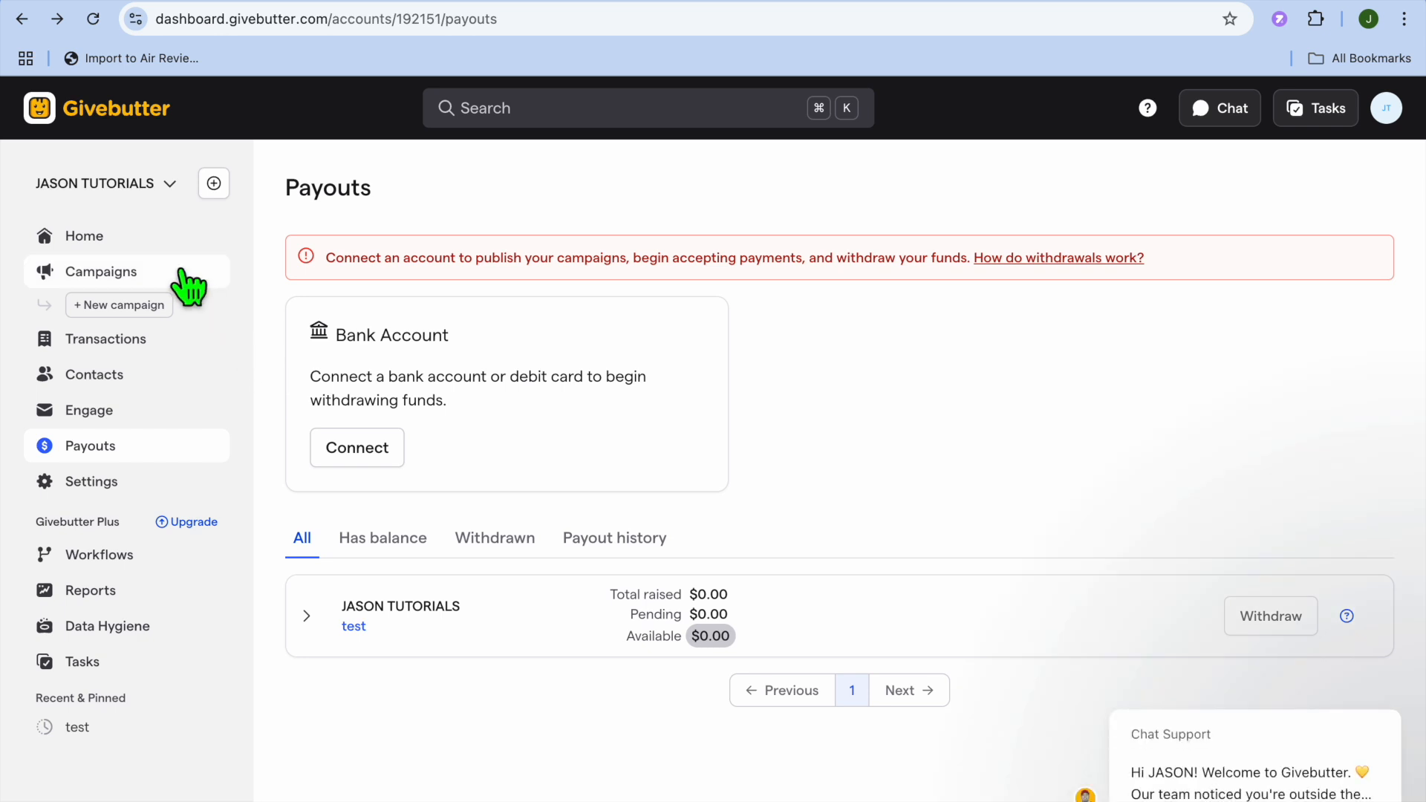
click(148, 278)
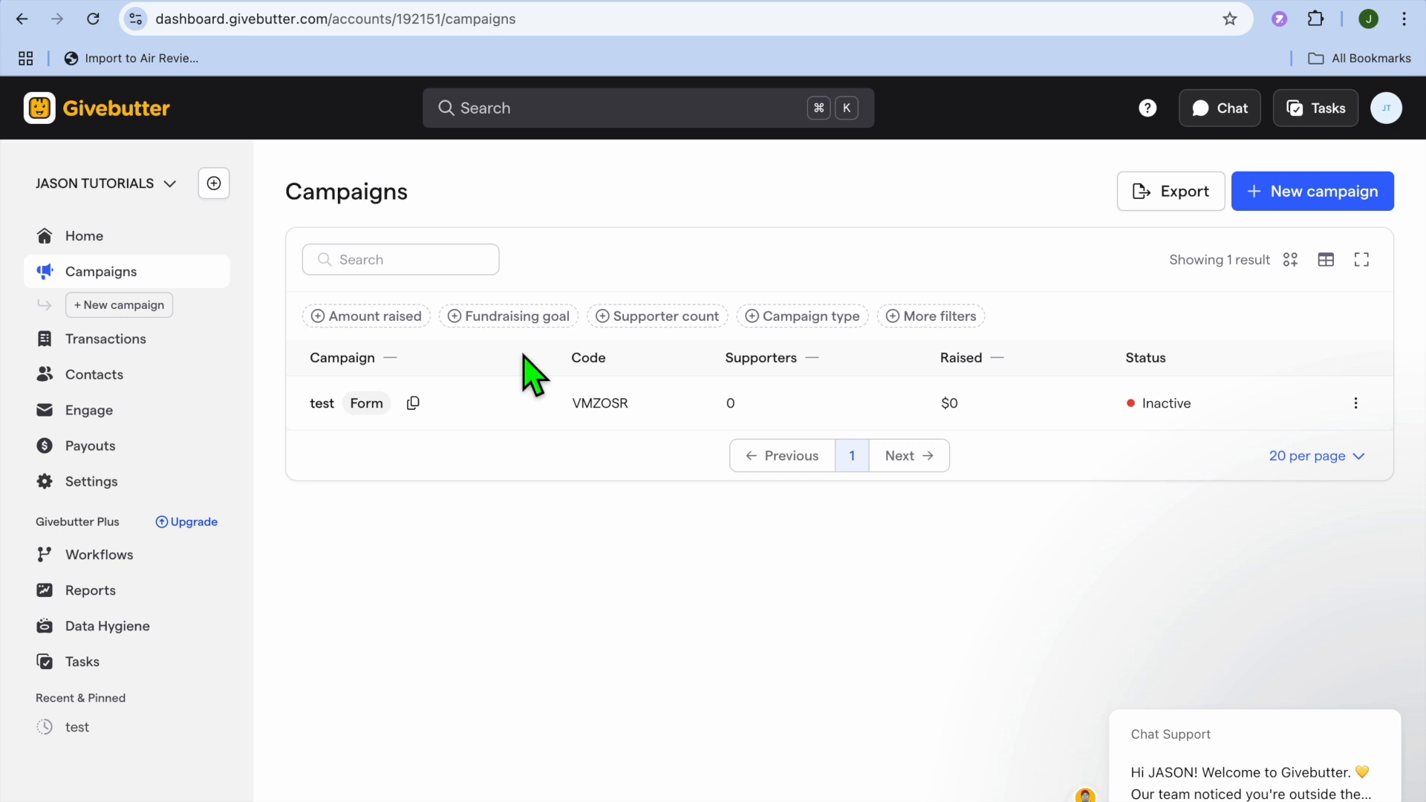
- Edit the 'test' campaign from its ⋮ menu and preview its public donation page
click(1356, 404)
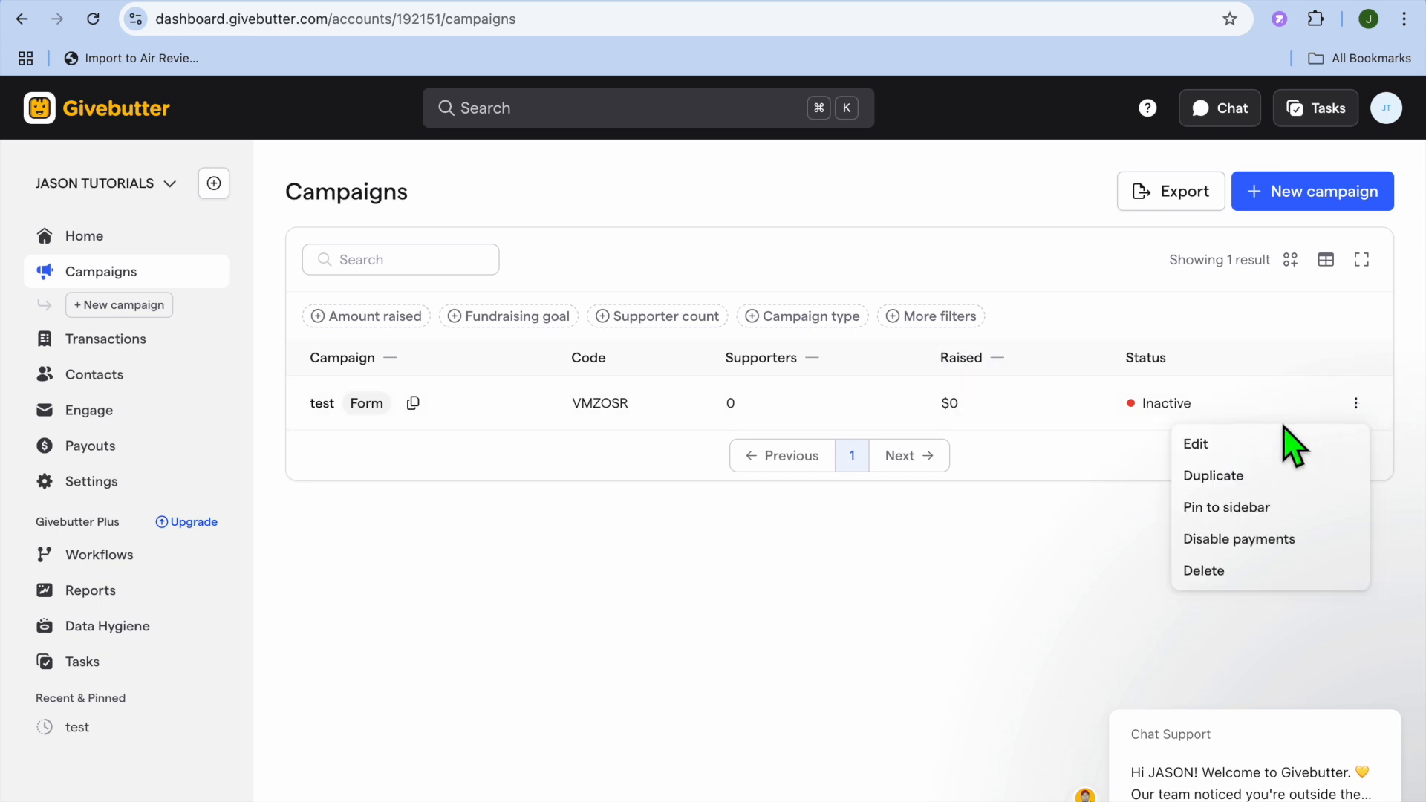
click(1239, 446)
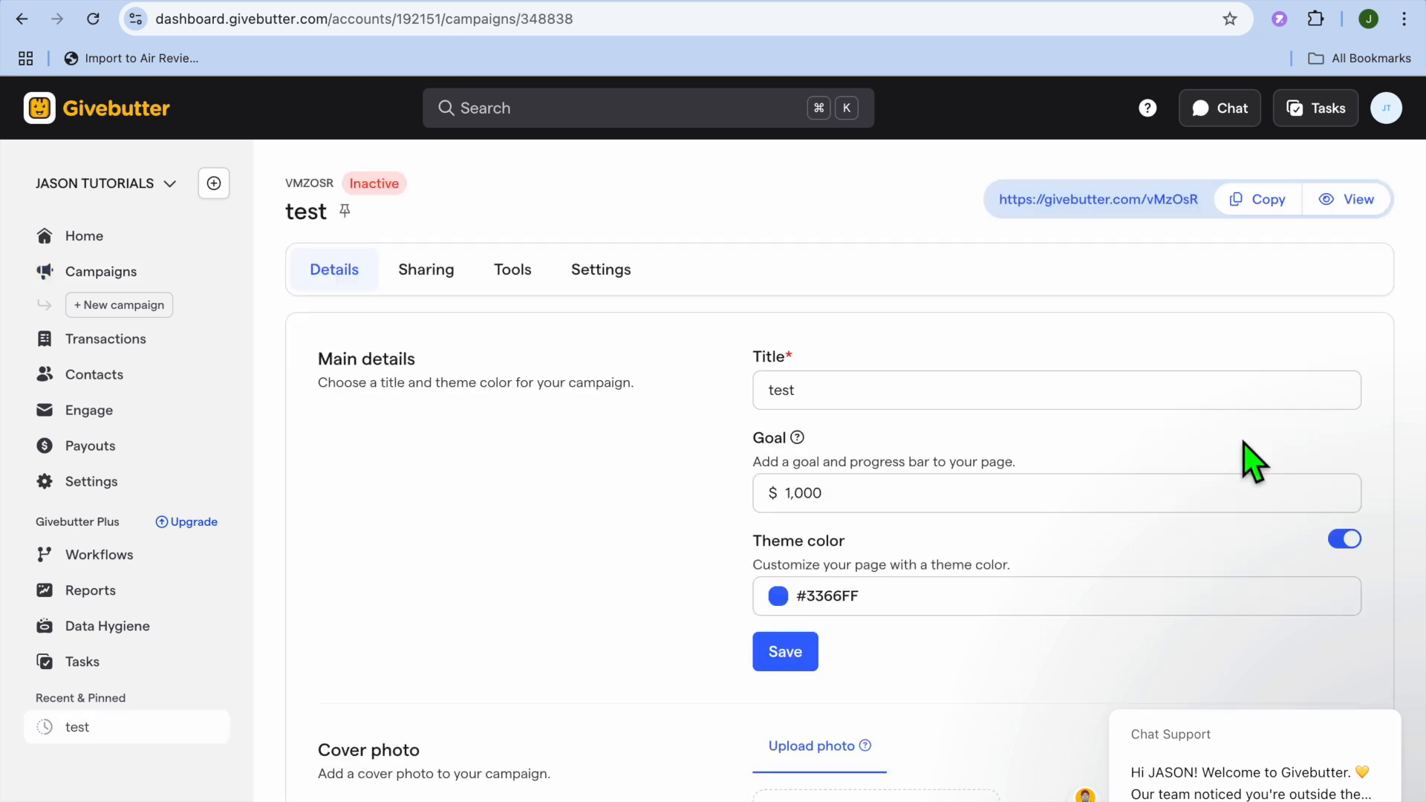
click(1343, 205)
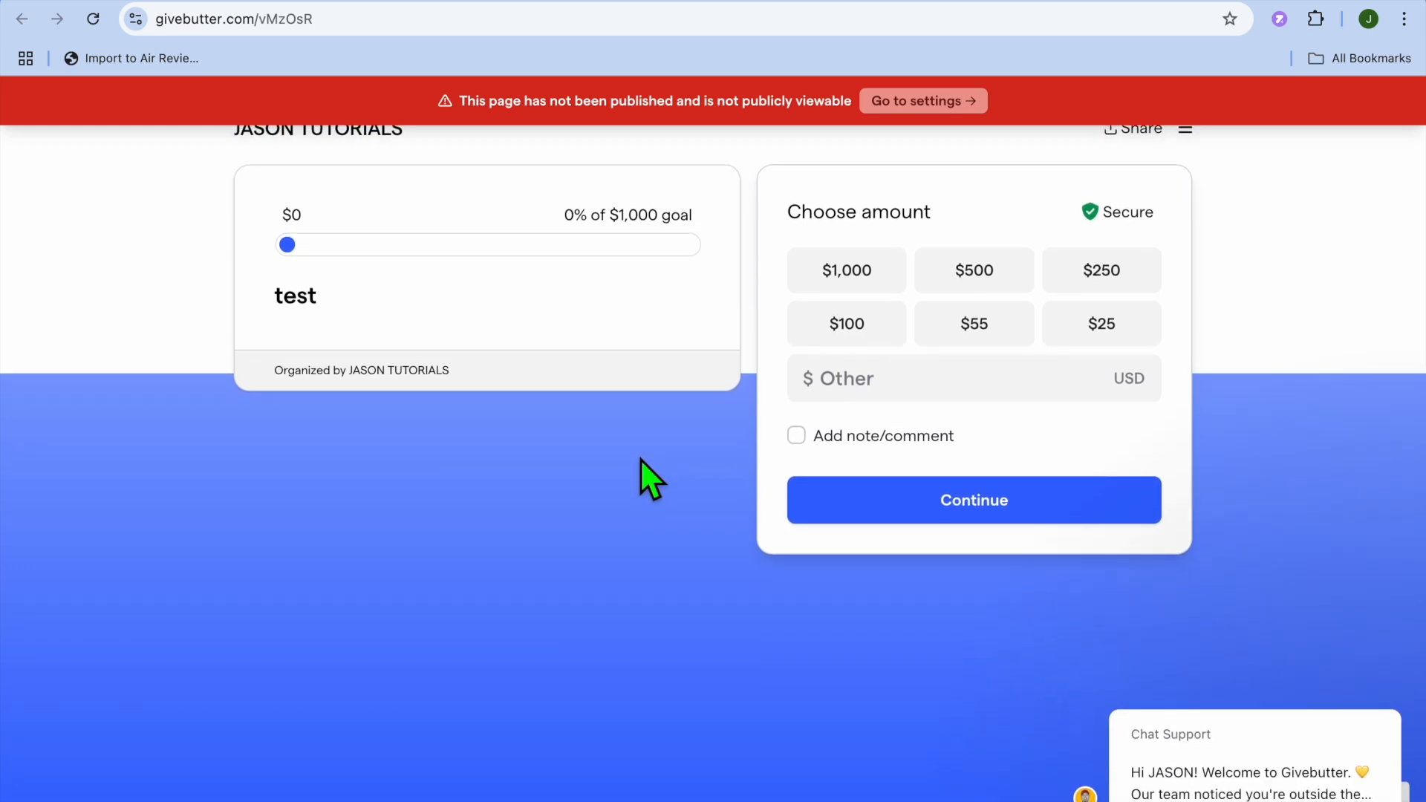
- Pick the $100 donation amount on the test page, then return to the dashboard tab
click(849, 331)
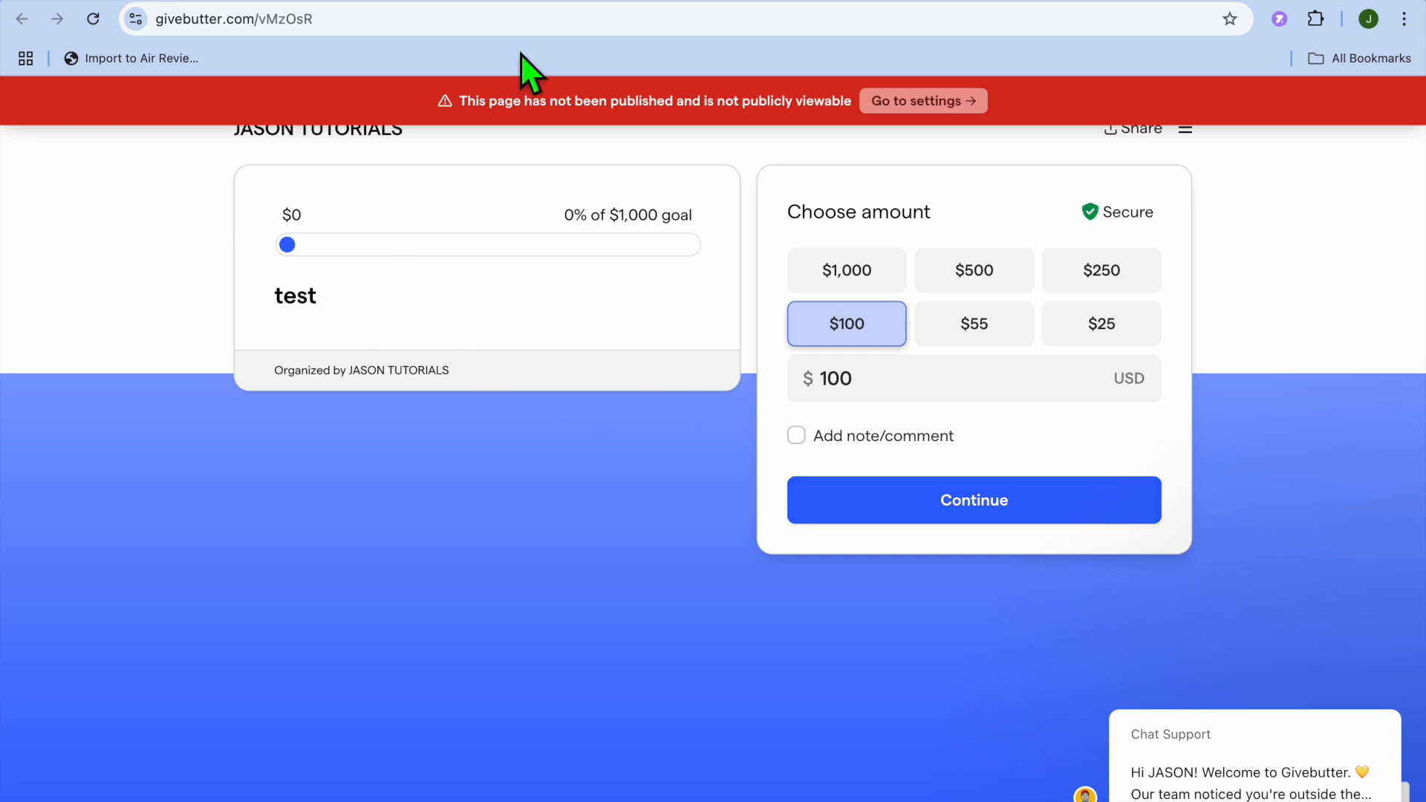
click(746, 2)
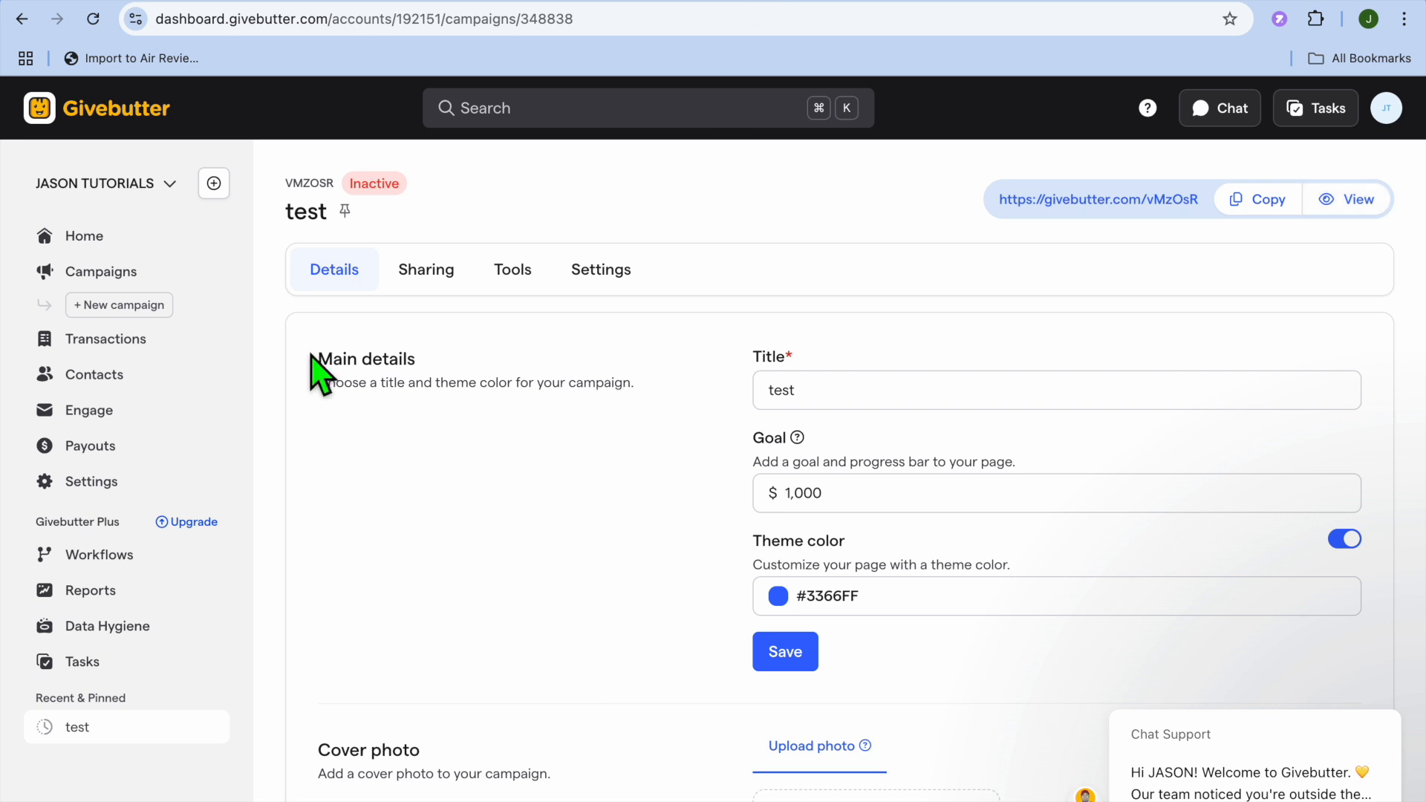
- Start a new Event campaign with the title 'event' and create it
click(144, 306)
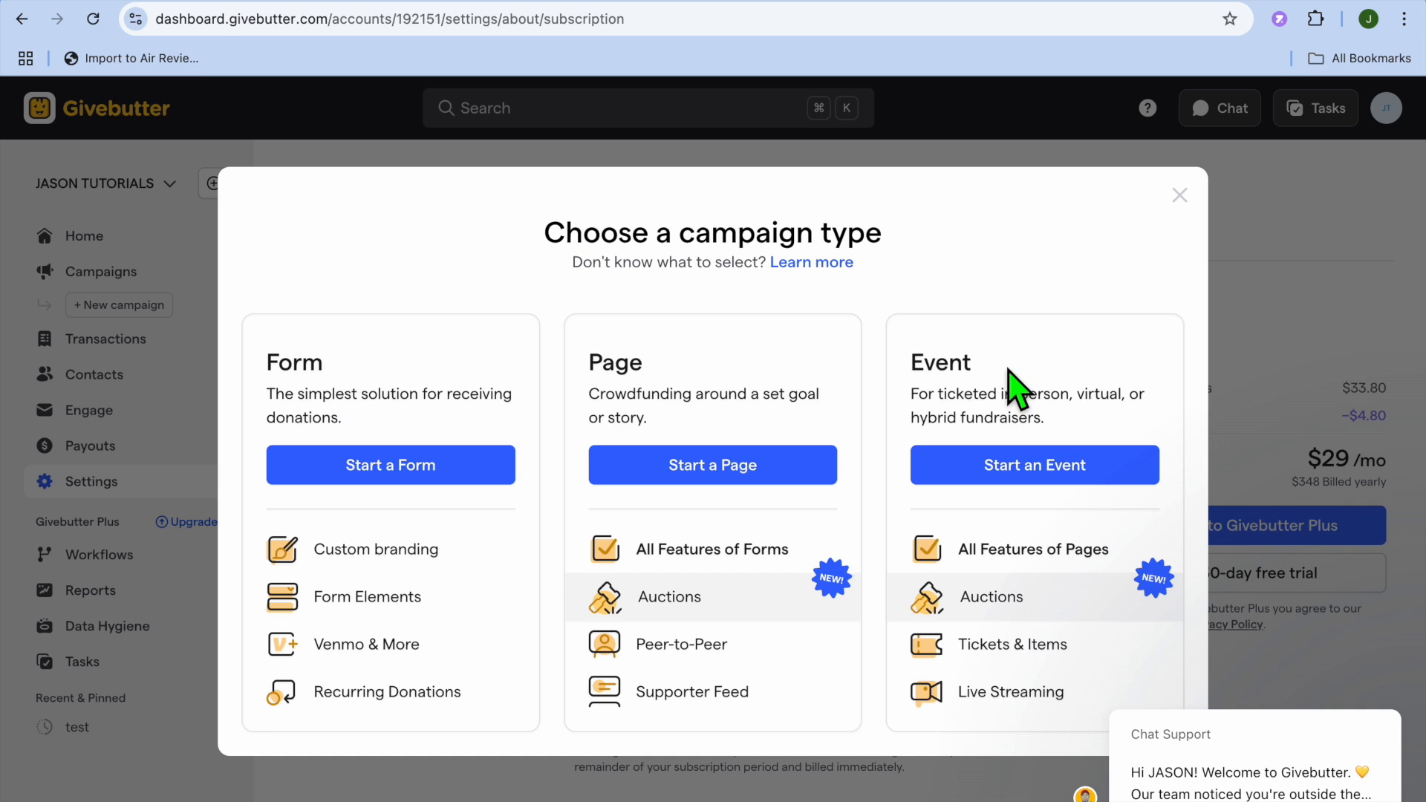
click(1037, 475)
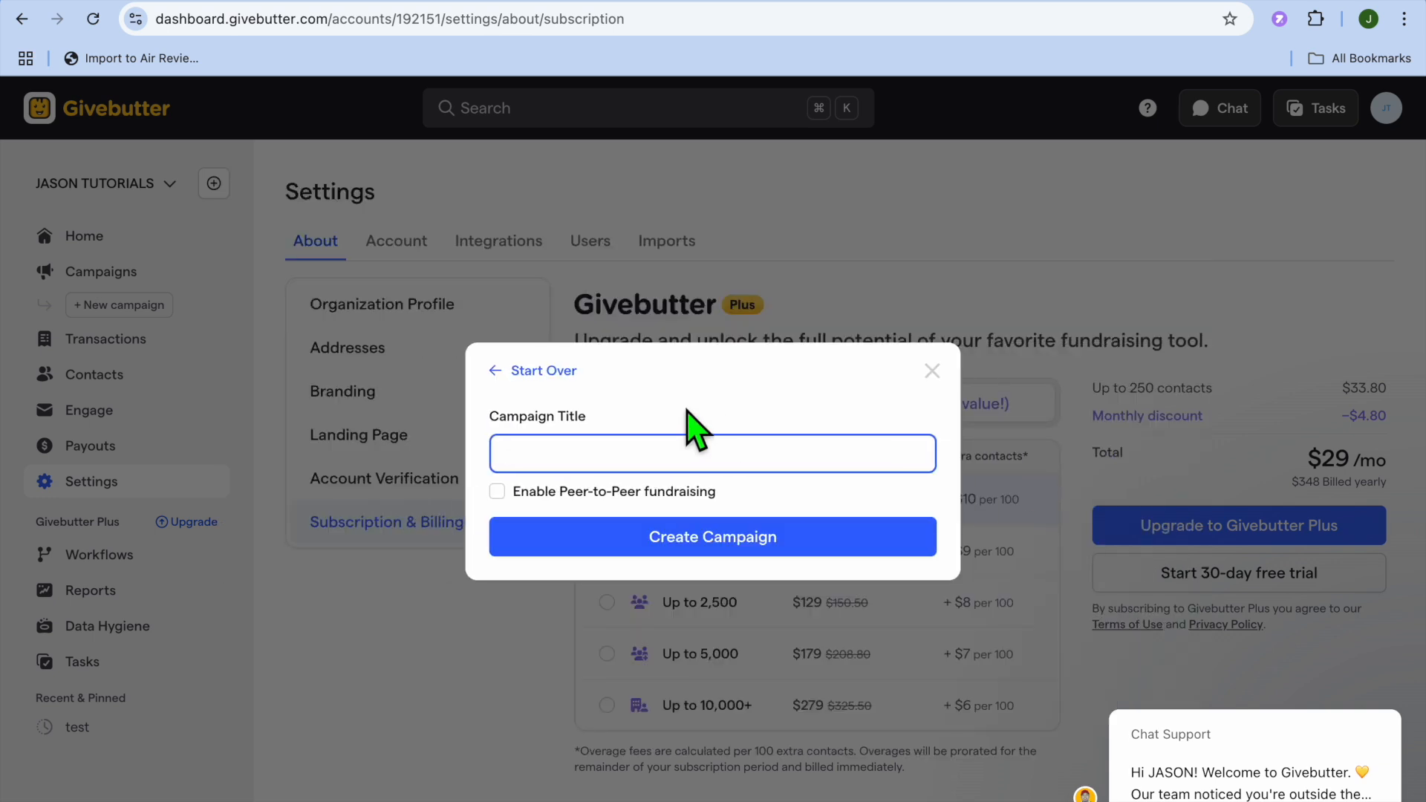
click(675, 468)
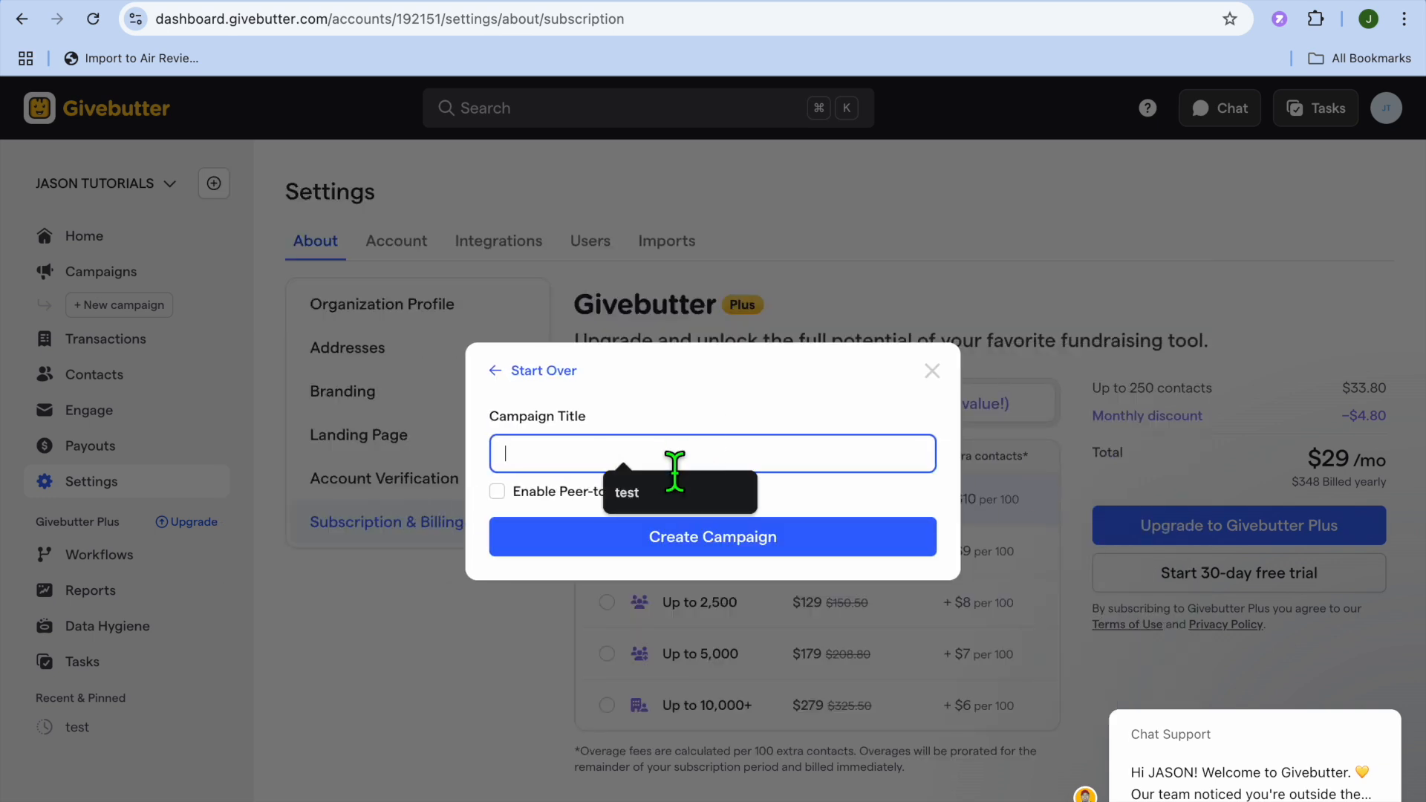
text(event)
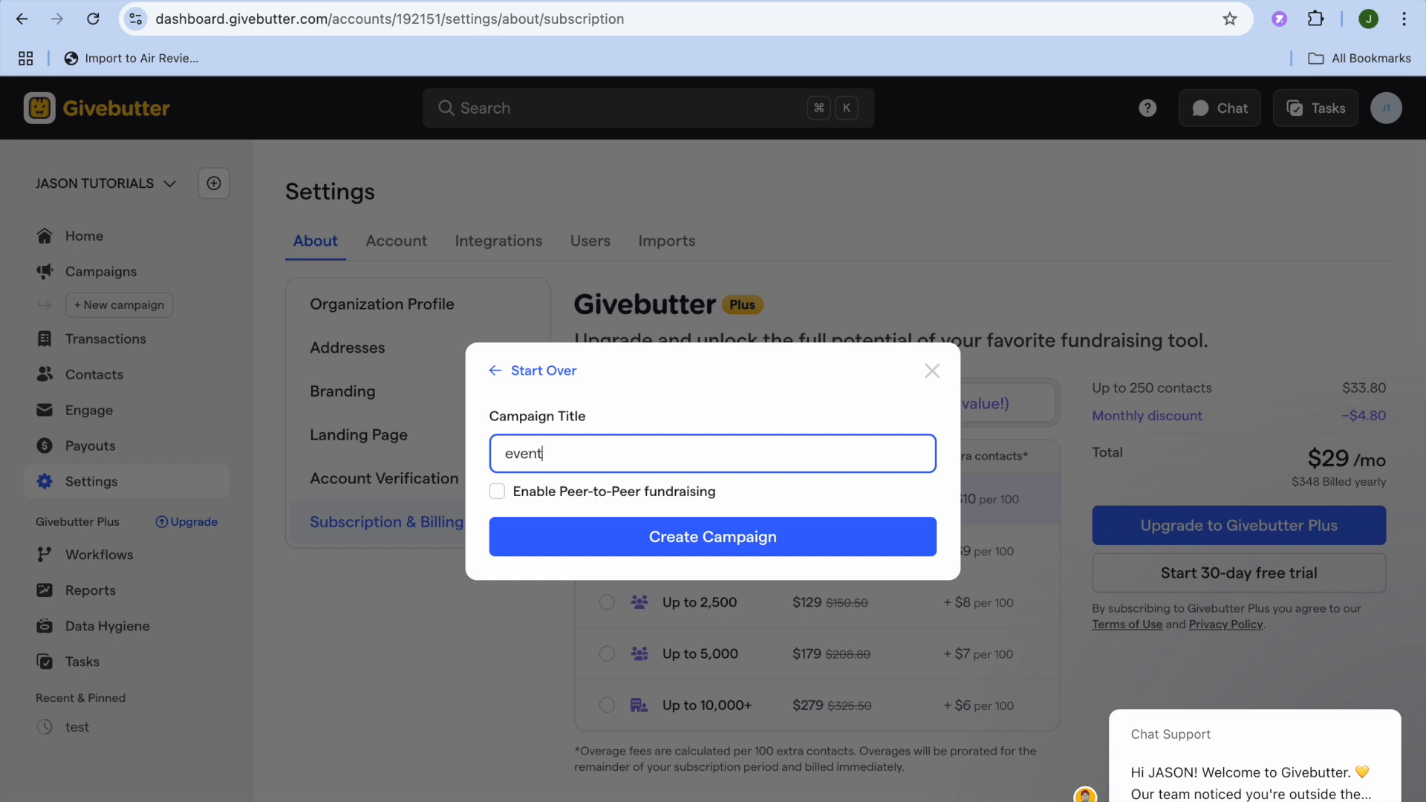
click(731, 543)
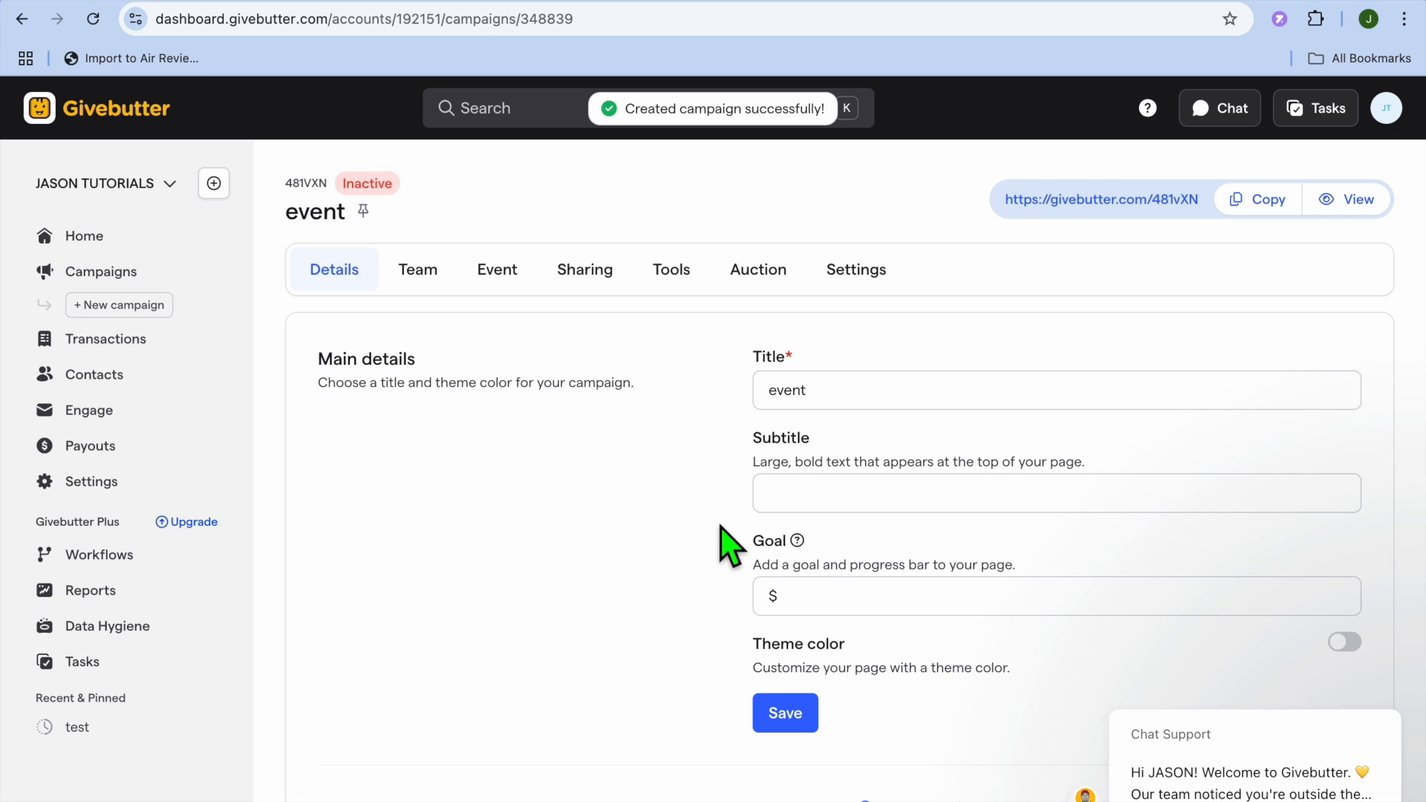
- Review the event campaign's details and accept 1,000 as its goal
scroll(731, 546, down, 4)
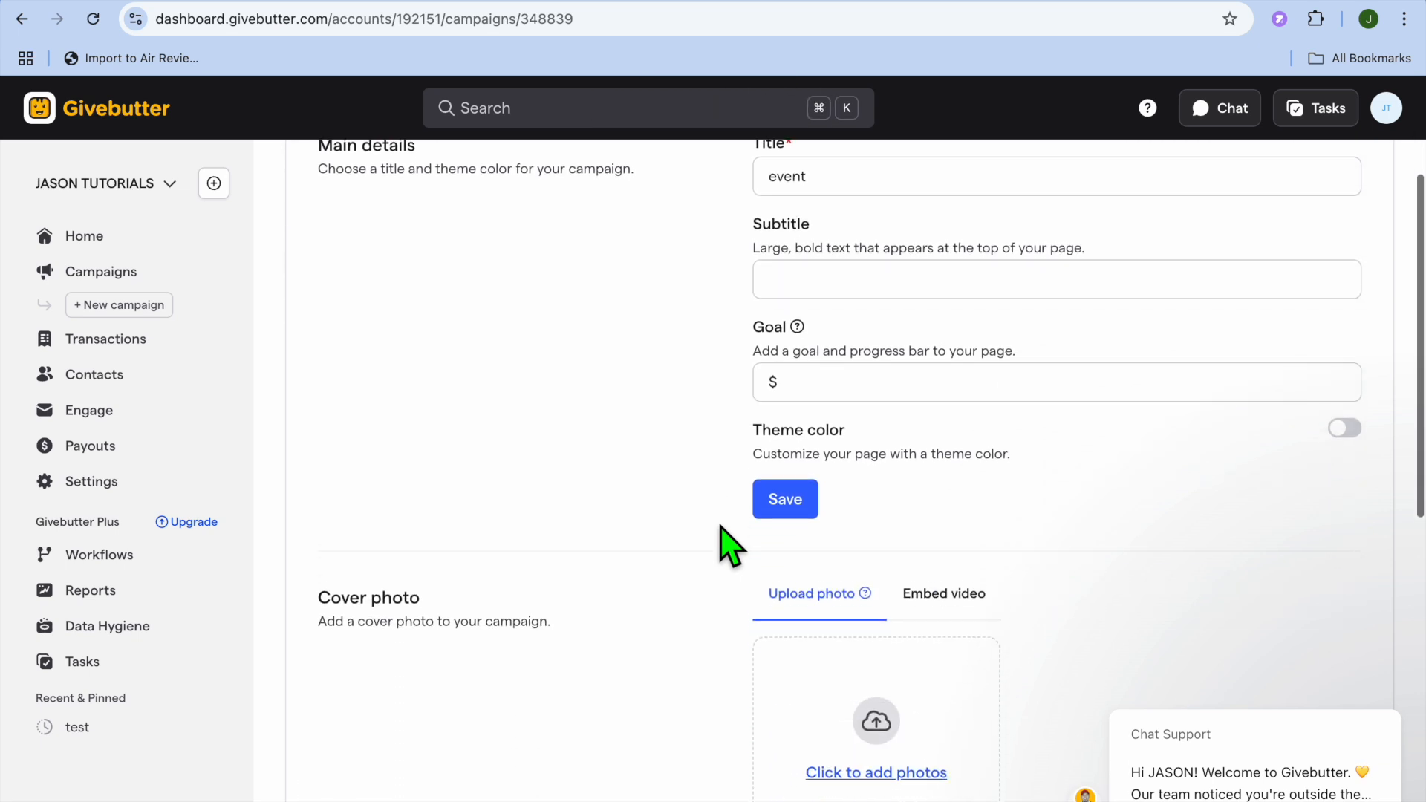
scroll(731, 546, up, 2)
click(861, 304)
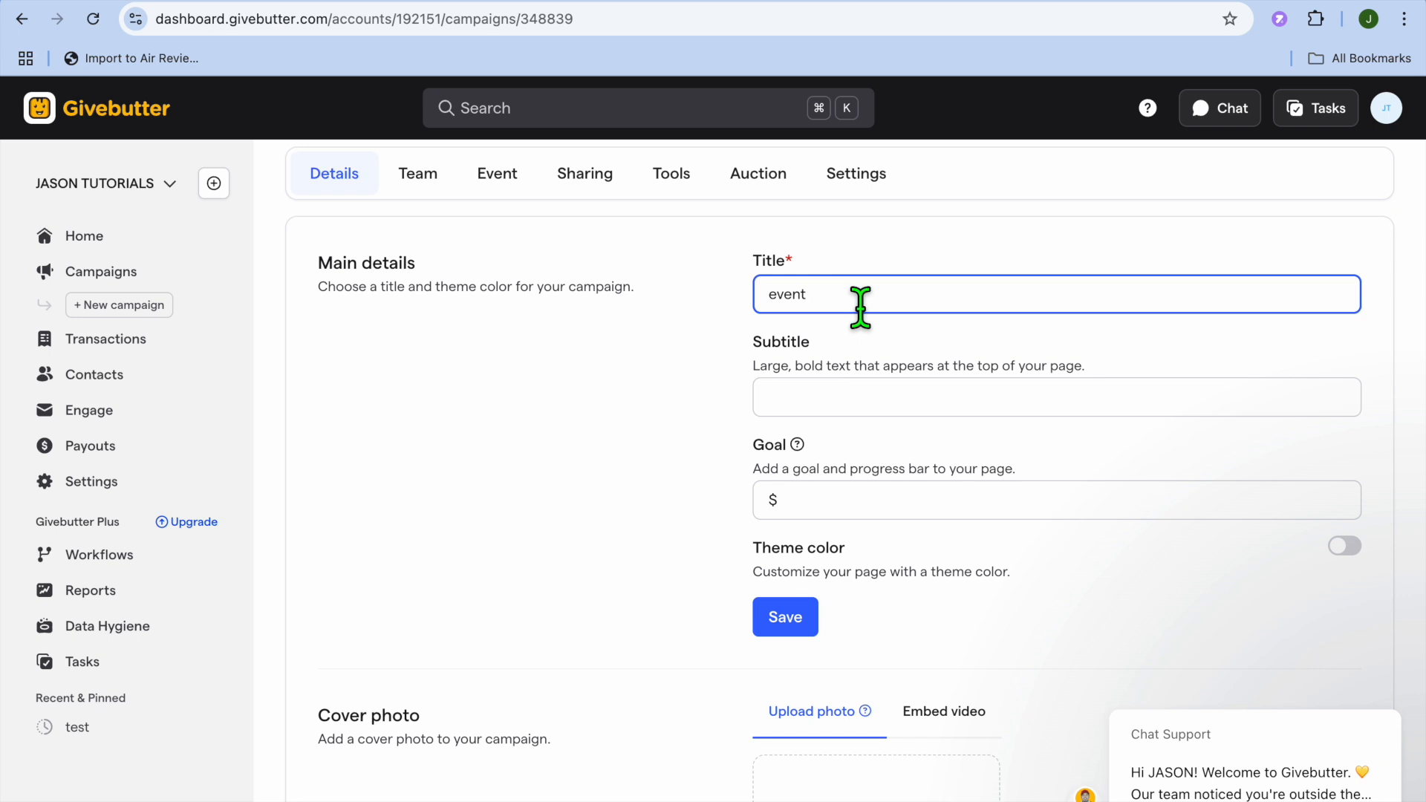
scroll(878, 421, down, 2)
click(854, 427)
click(951, 476)
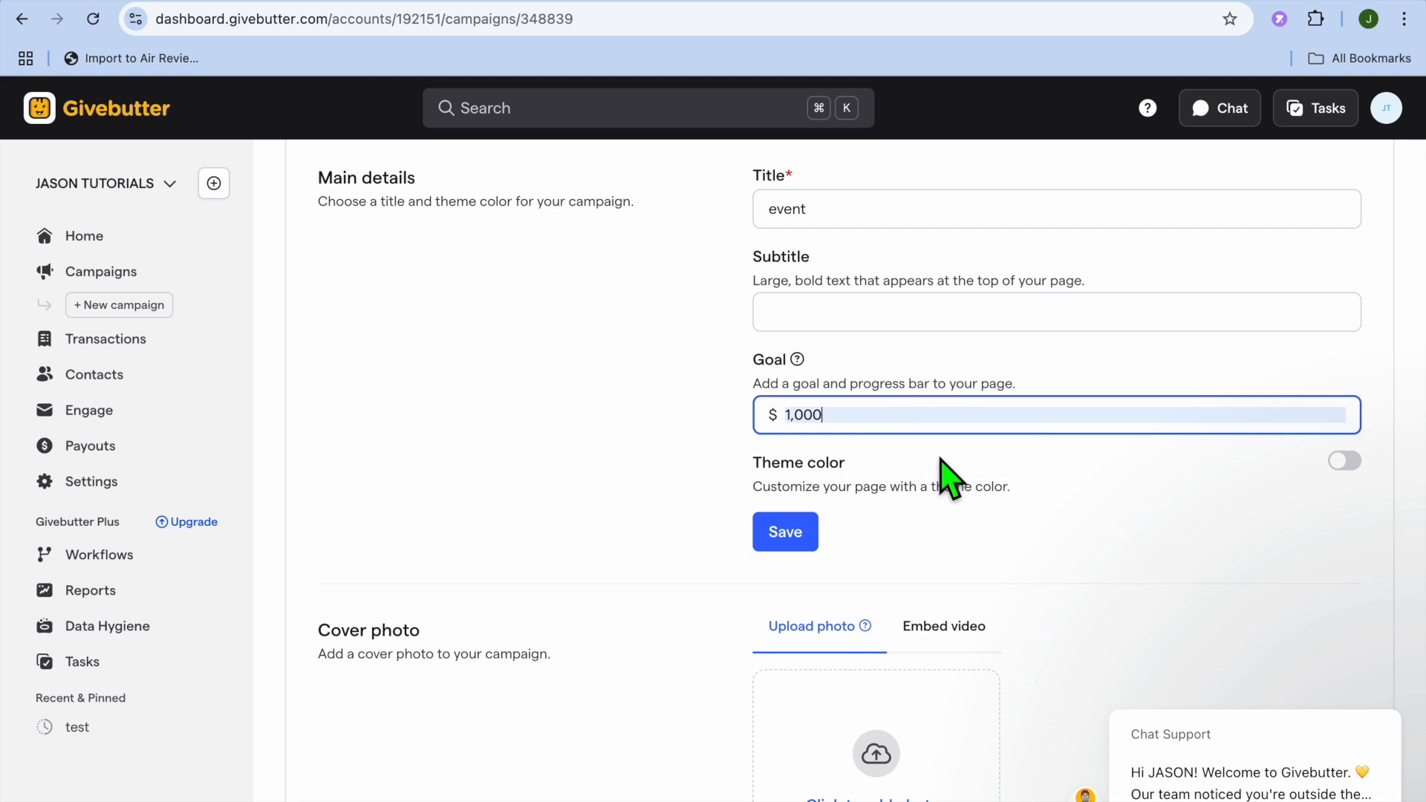
- Open the event campaign's Team fundraising settings
scroll(932, 556, down, 5)
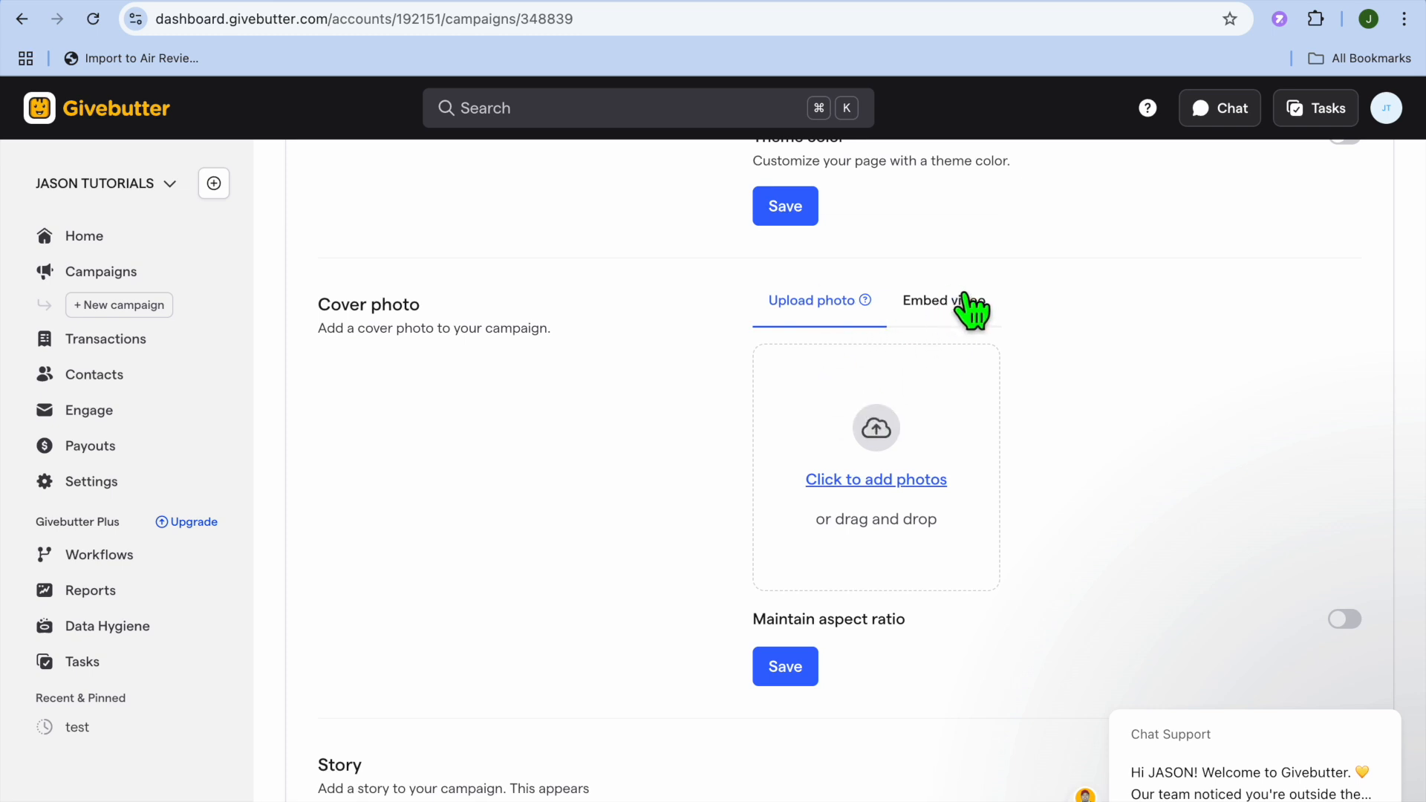
scroll(995, 315, up, 6)
scroll(1006, 314, up, 2)
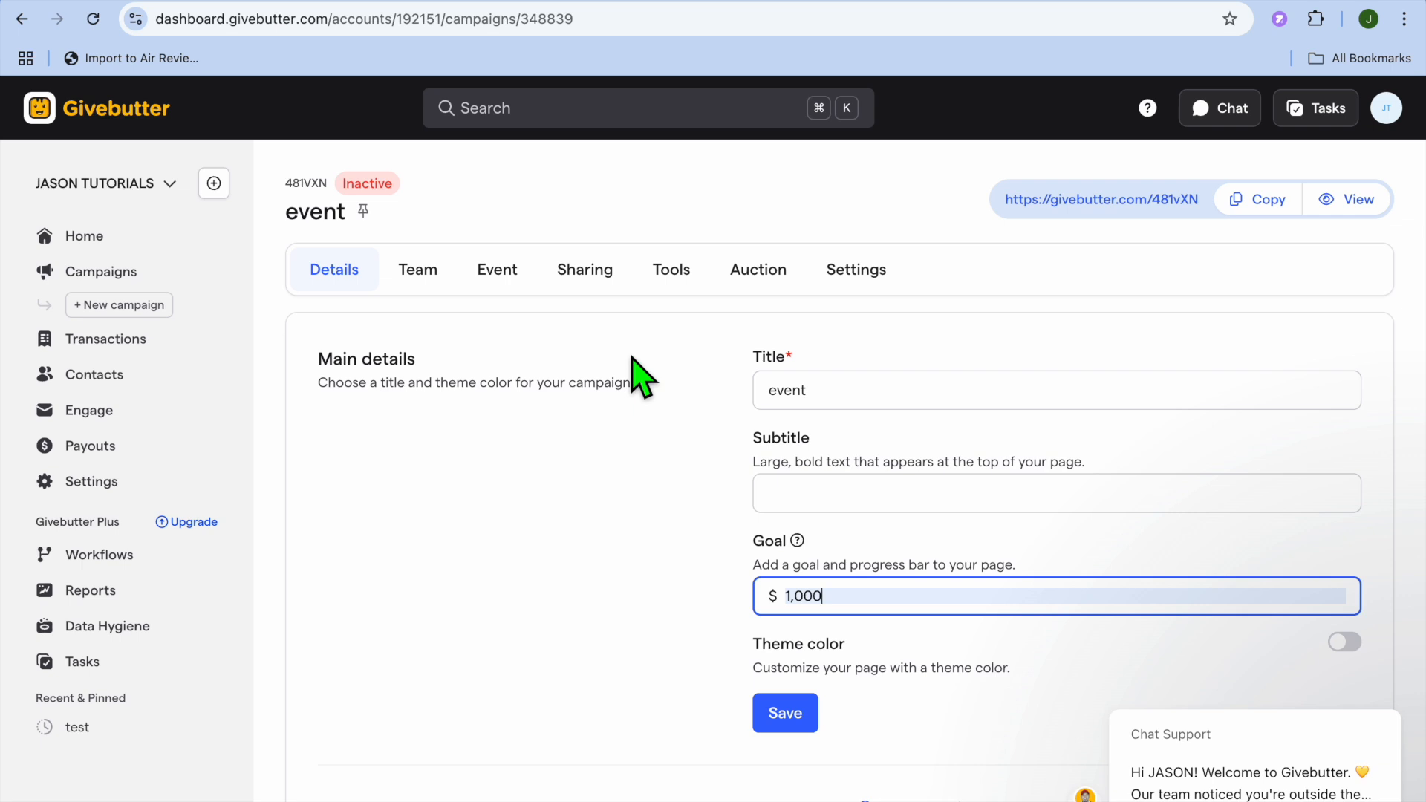
click(424, 277)
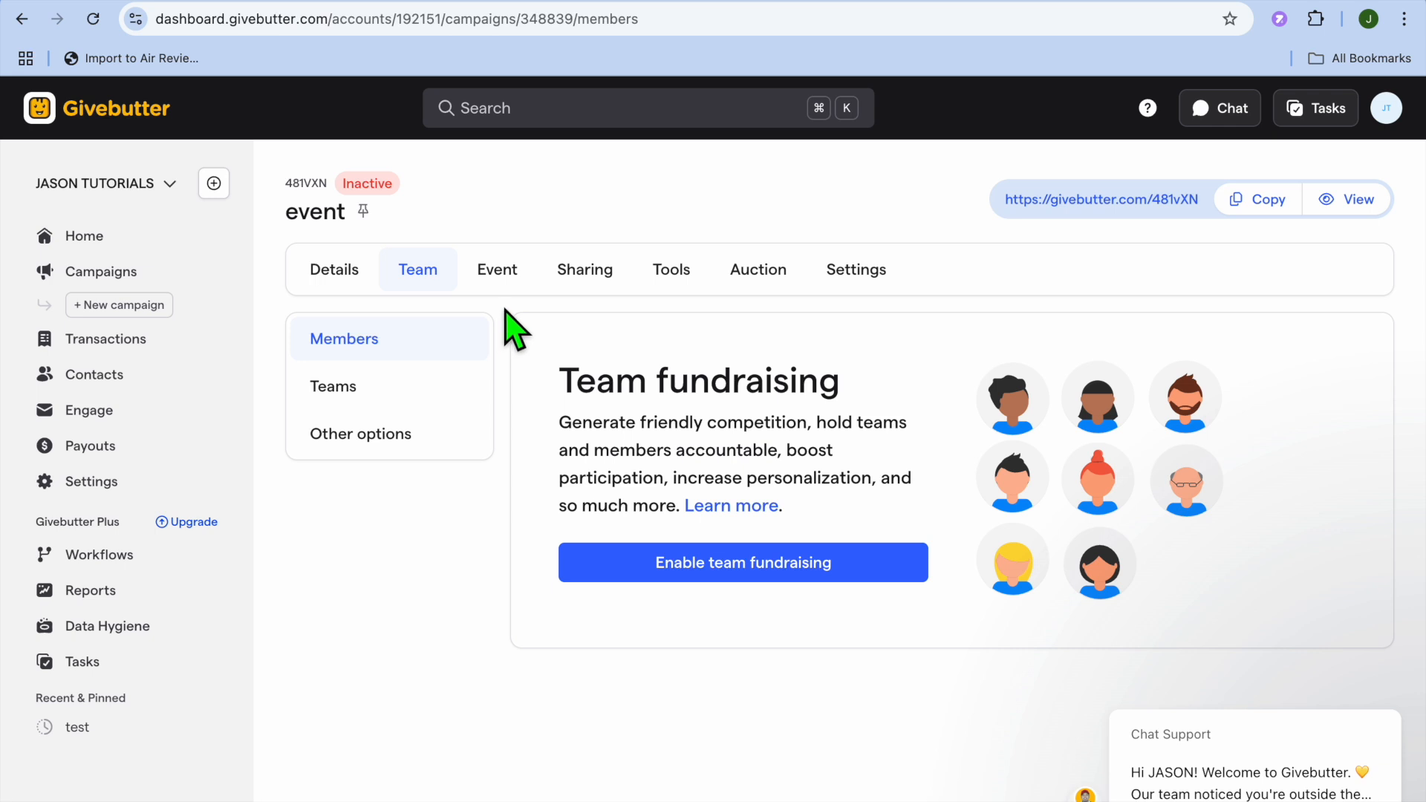
- Switch the event campaign's type from In Person to Digital in its Event settings
click(502, 292)
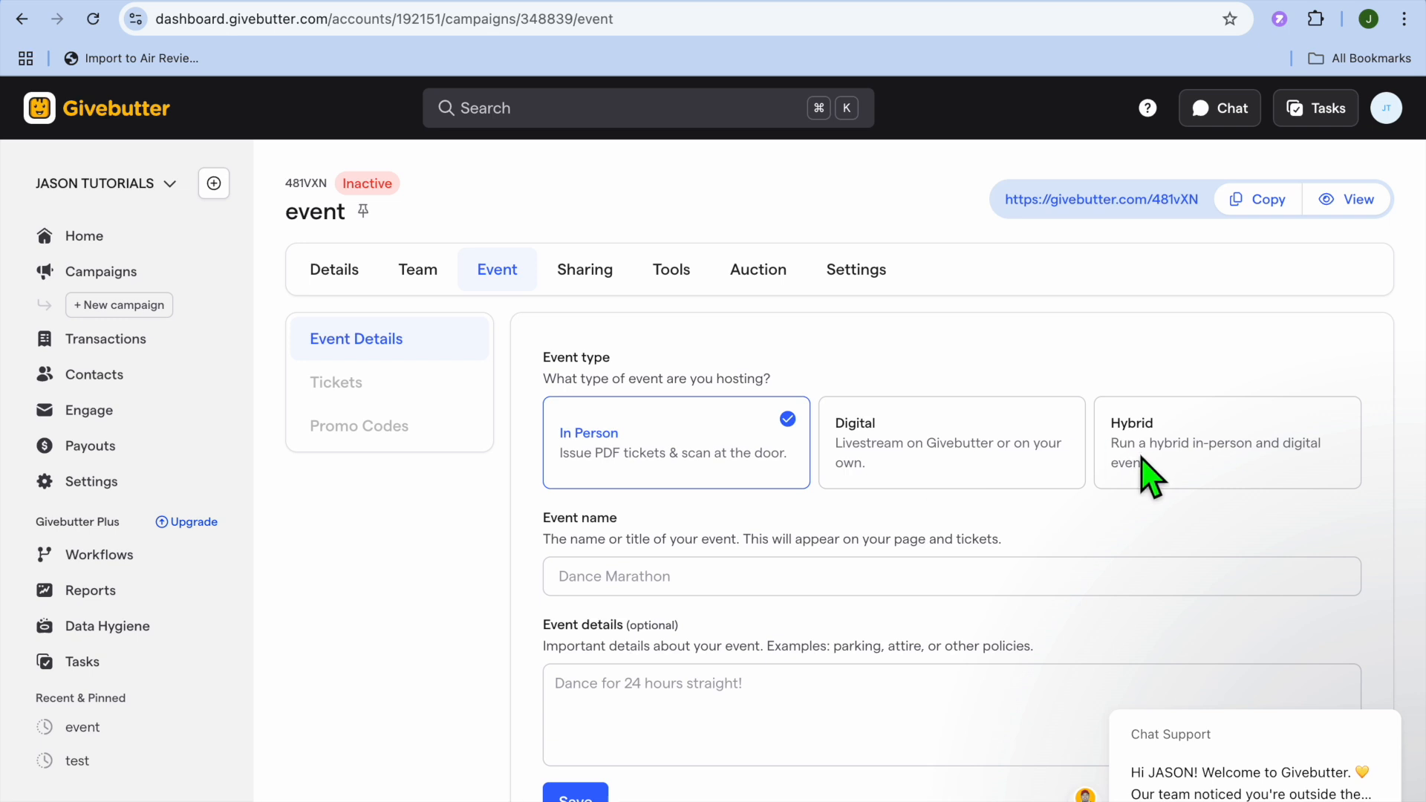
click(922, 427)
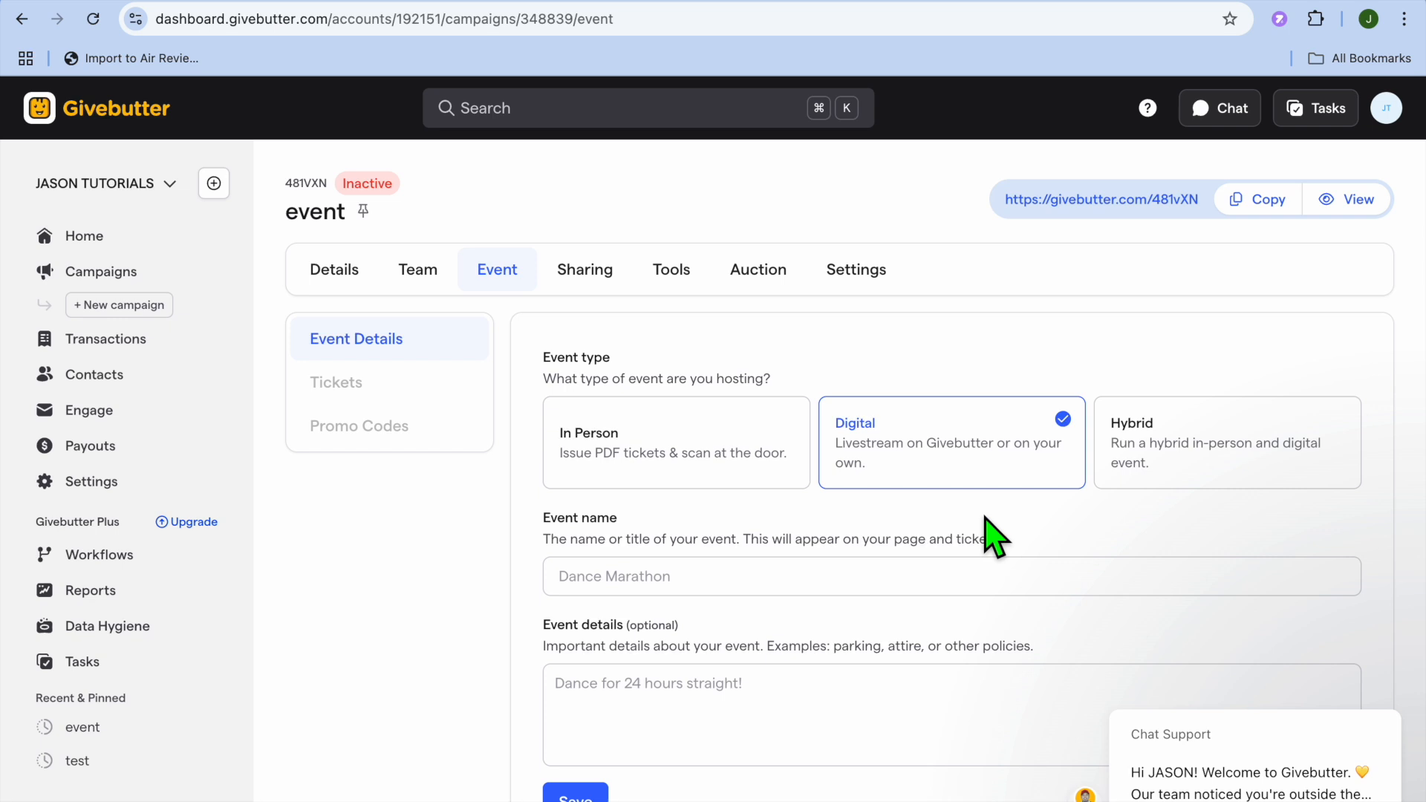
scroll(993, 535, down, 3)
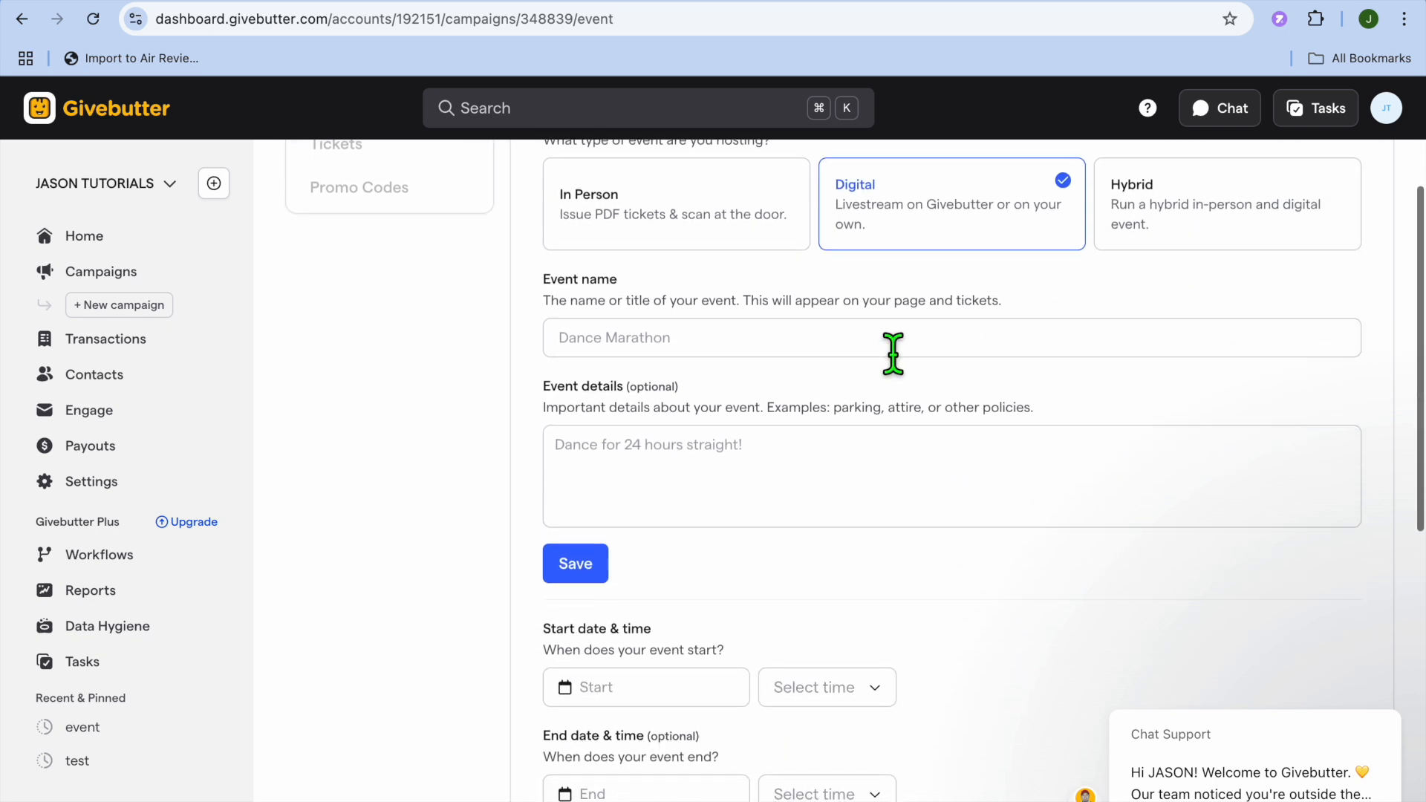
click(856, 355)
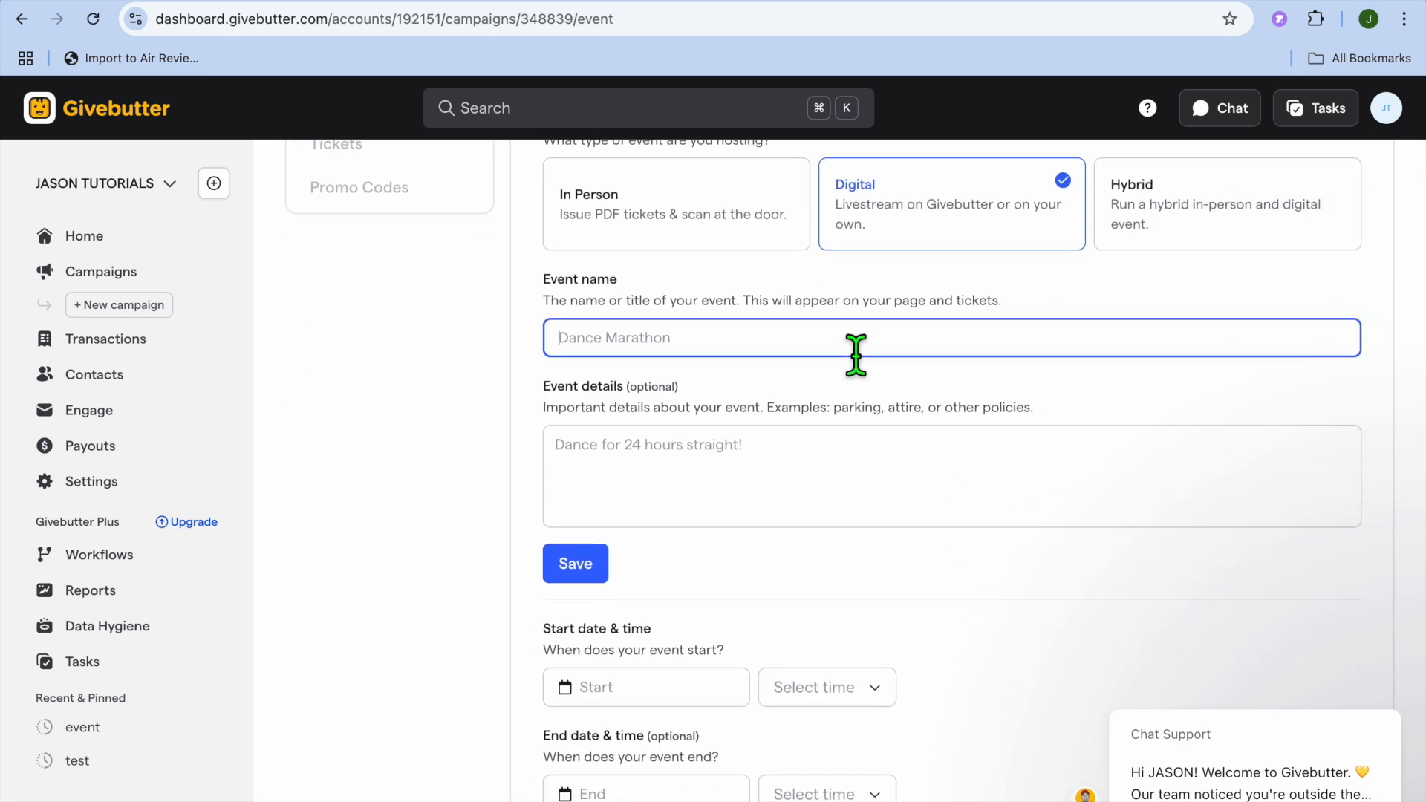
- Name the event 'test event' and set its start date to January 22, 2025
text(test event)
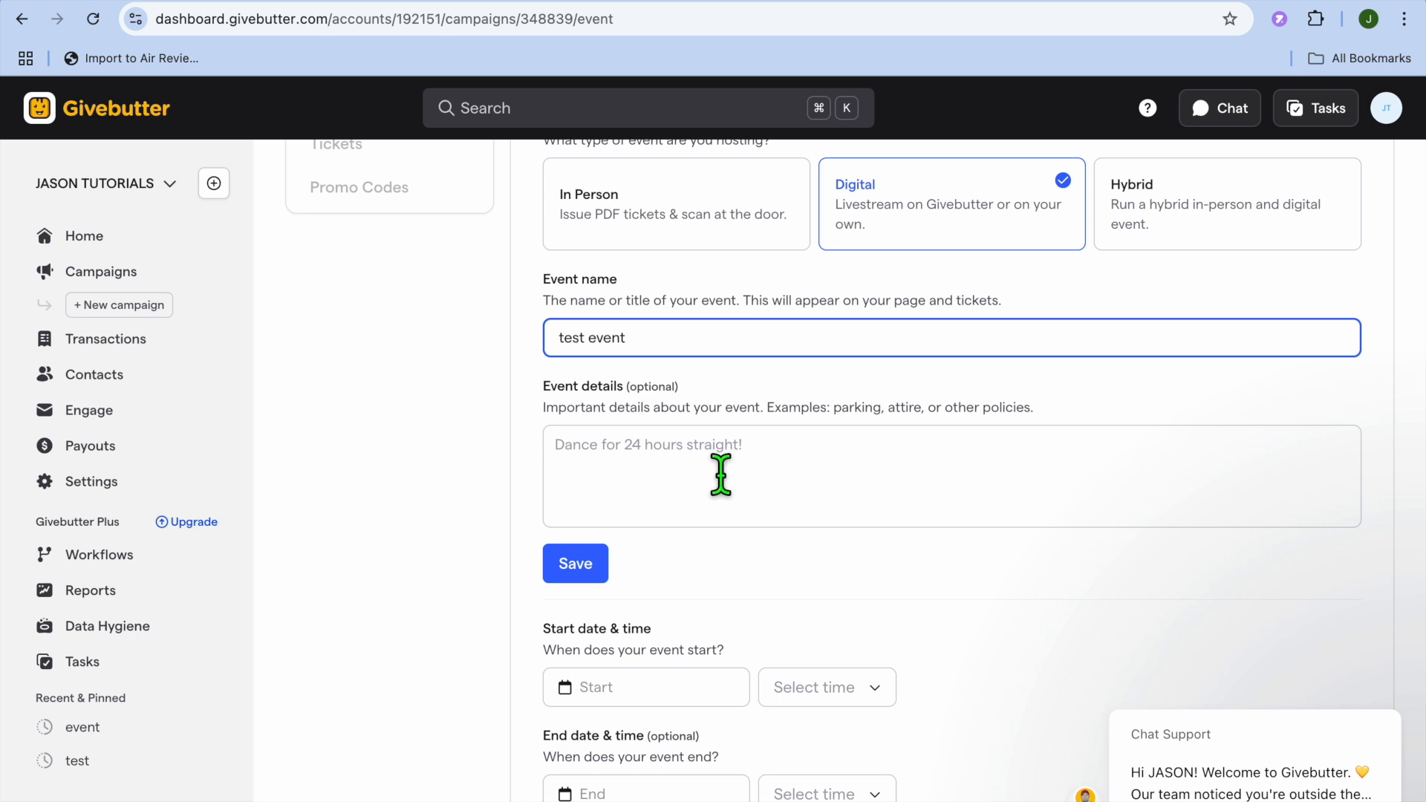
scroll(728, 484, down, 2)
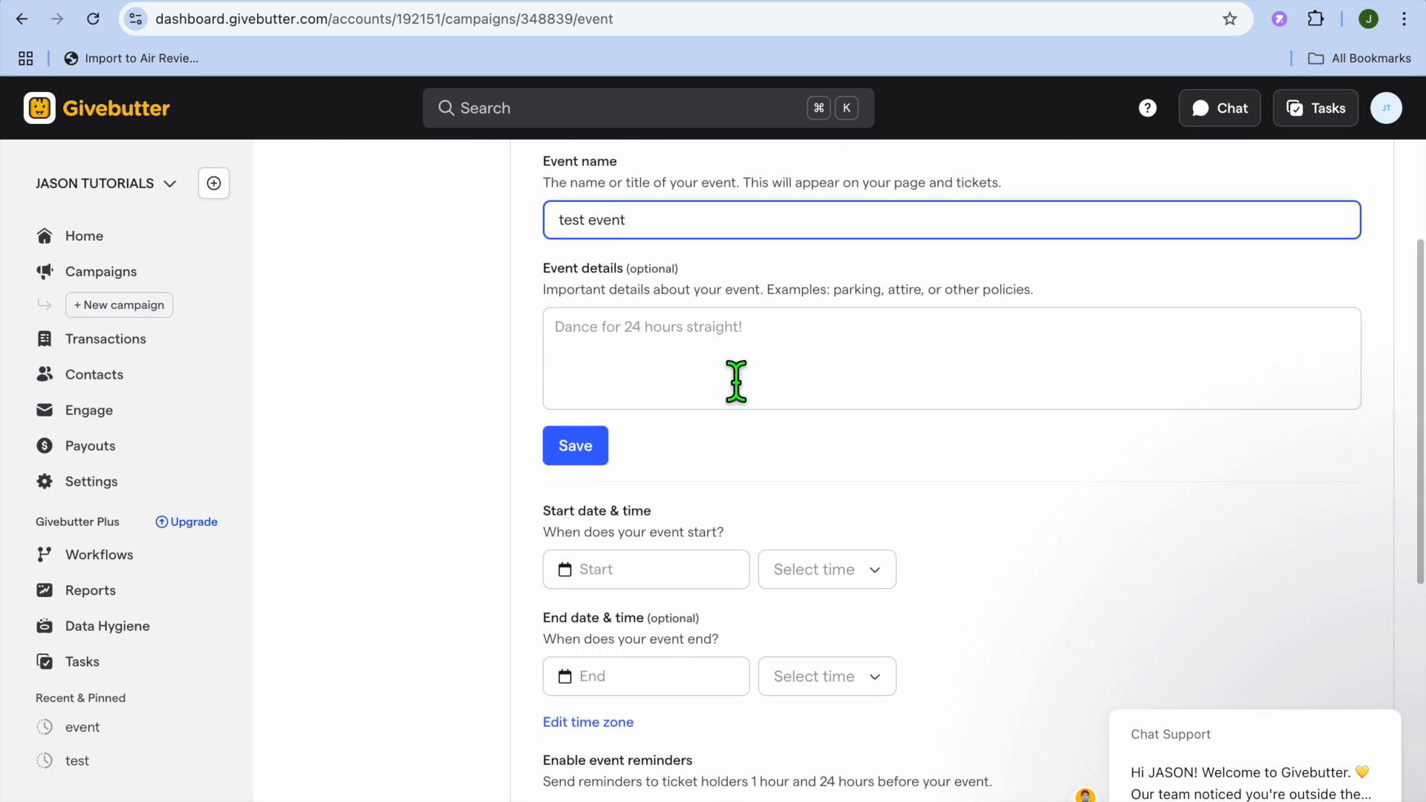
scroll(728, 455, down, 5)
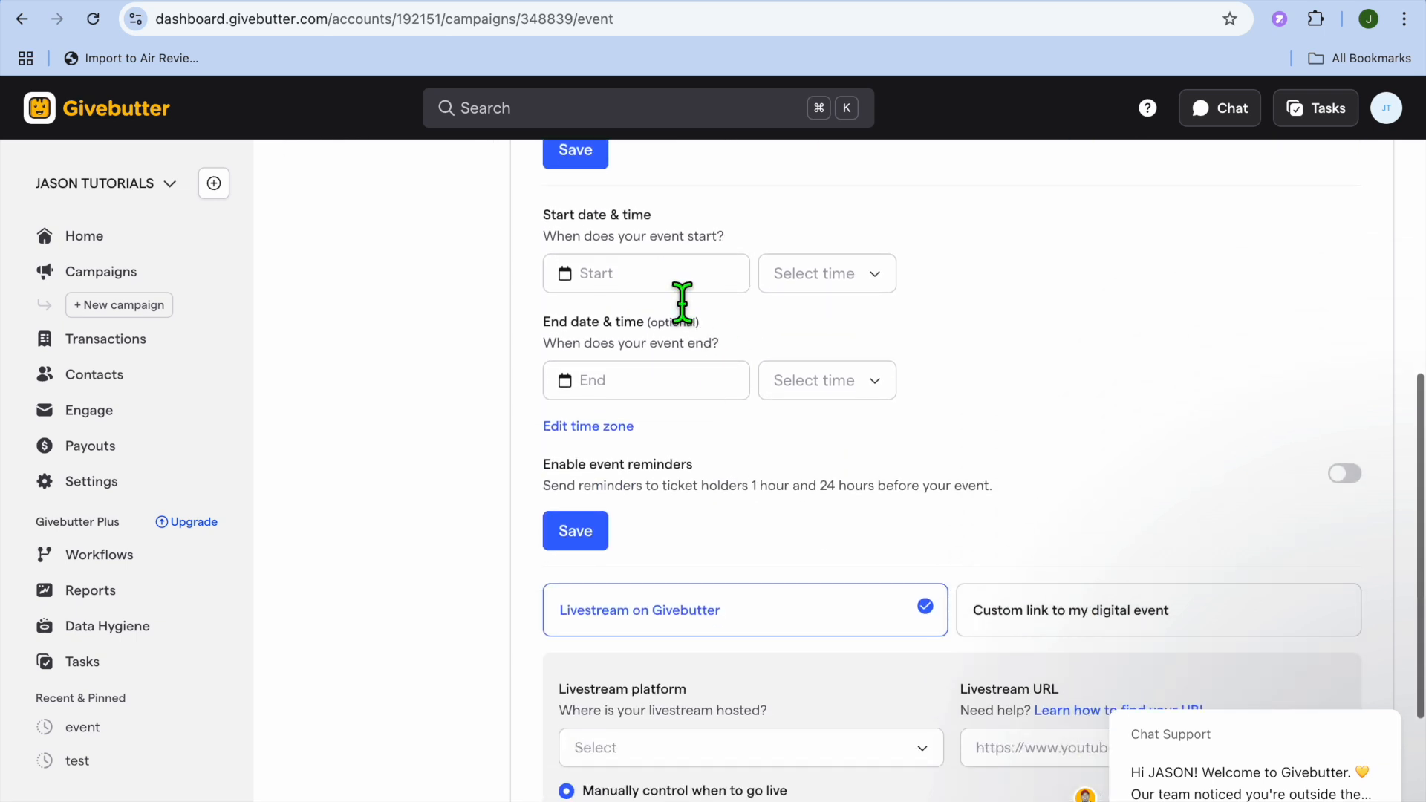
click(682, 300)
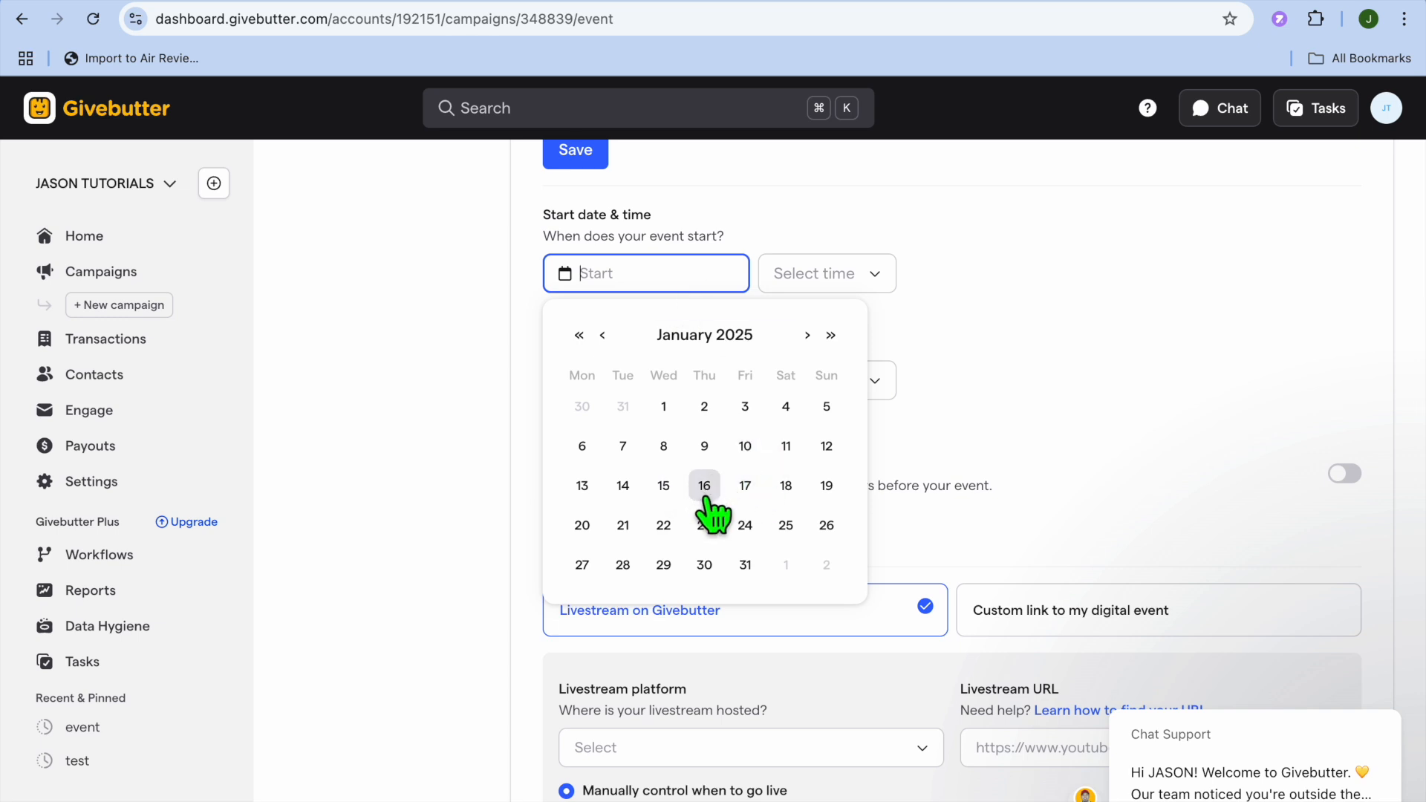
click(669, 535)
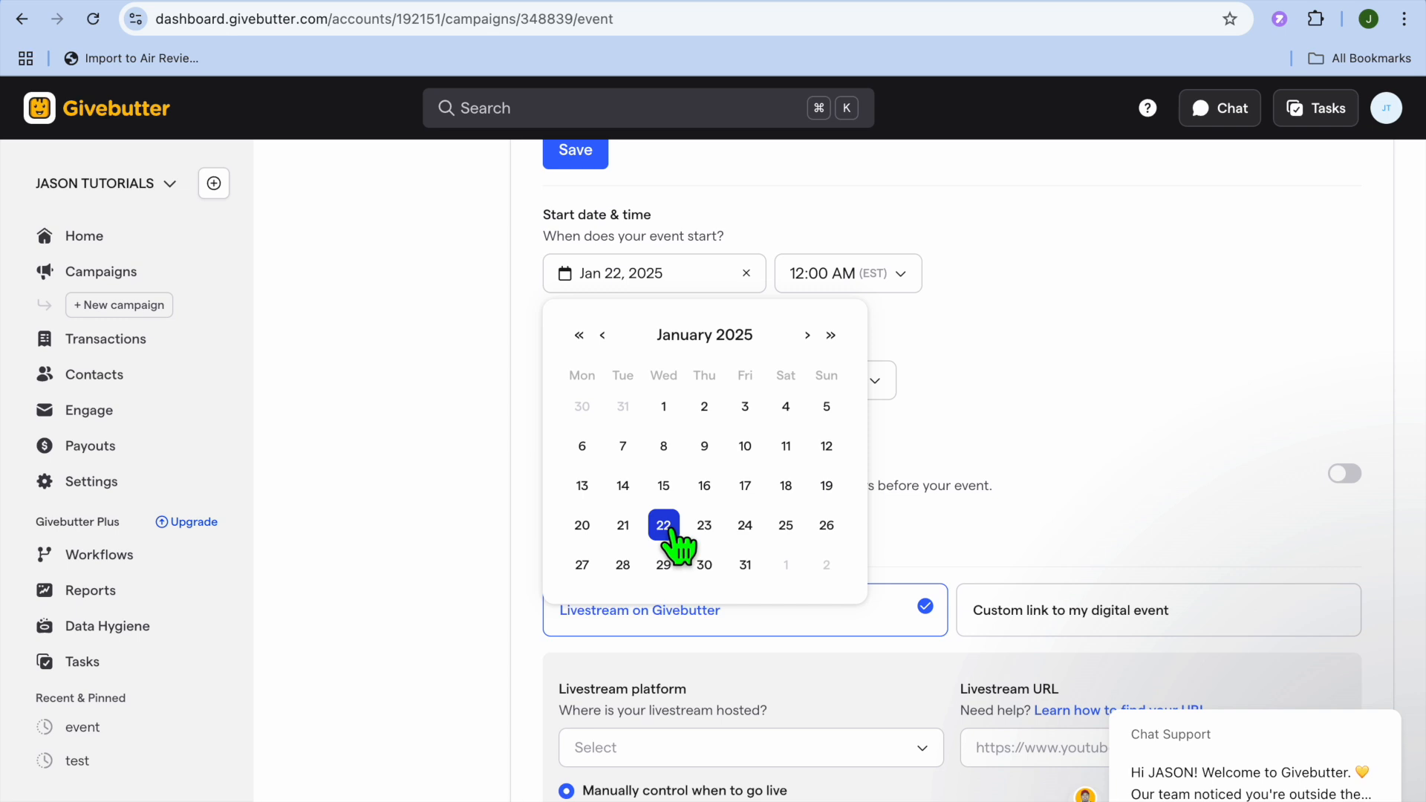
click(950, 352)
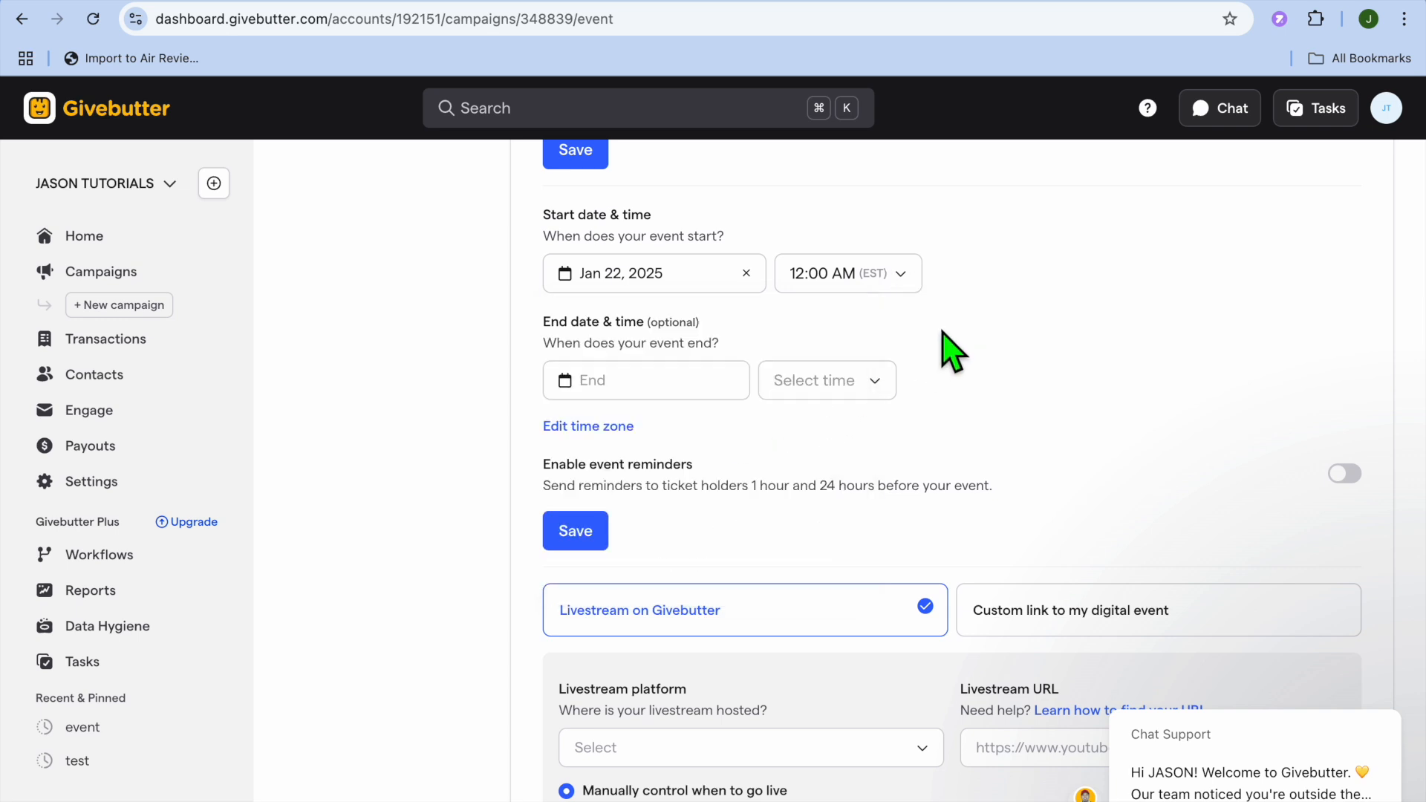
- Set the end to January 22, 2025 at 1:00 AM and save the event
click(678, 390)
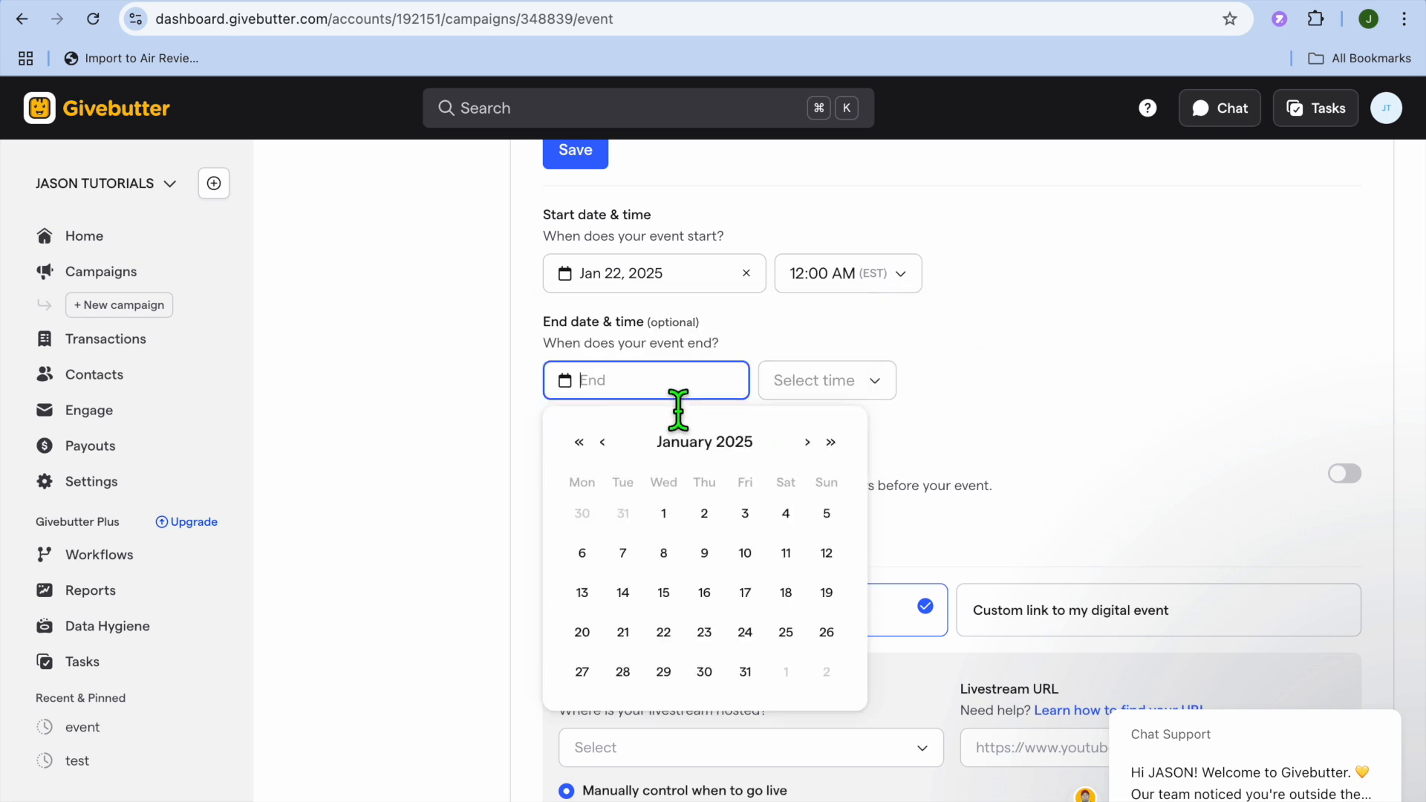
click(665, 637)
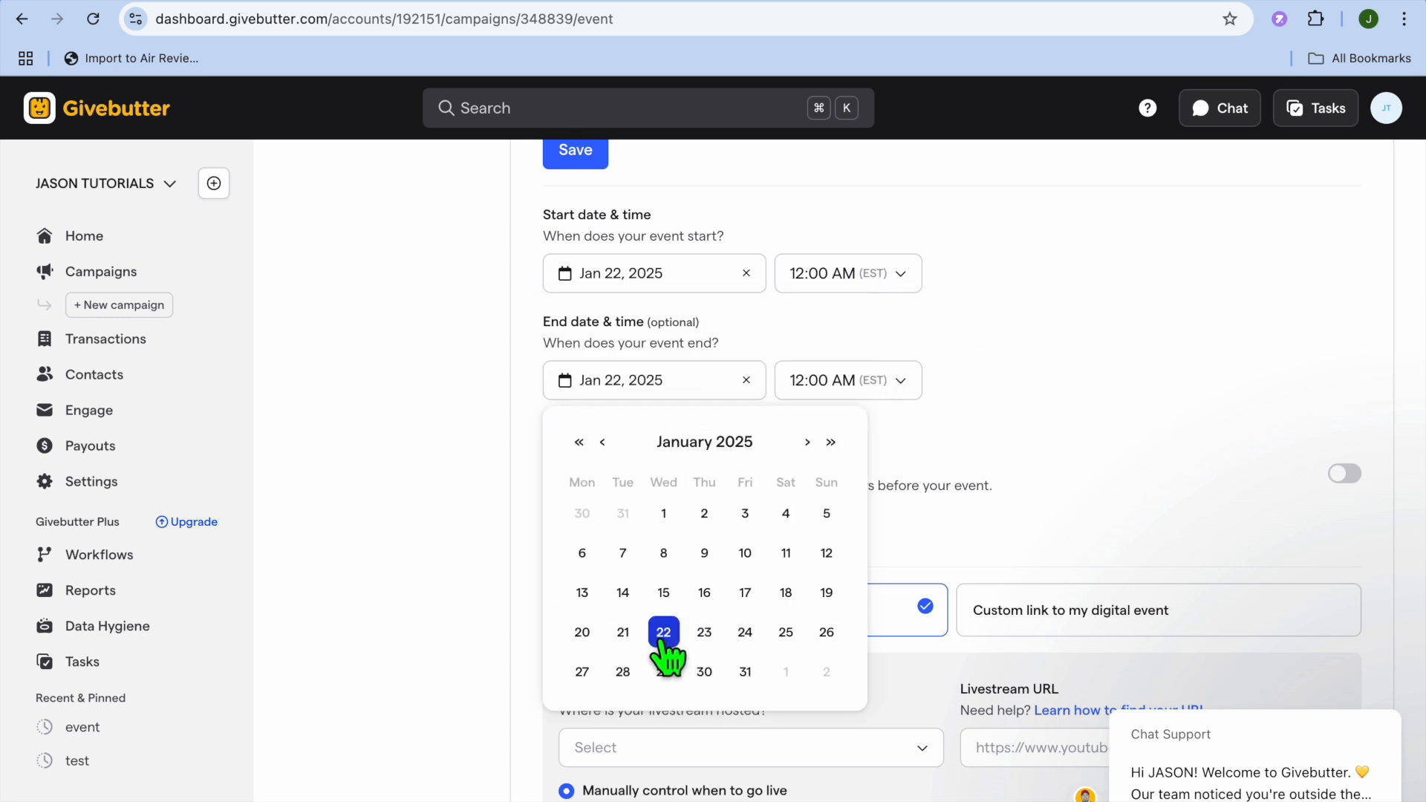
click(882, 382)
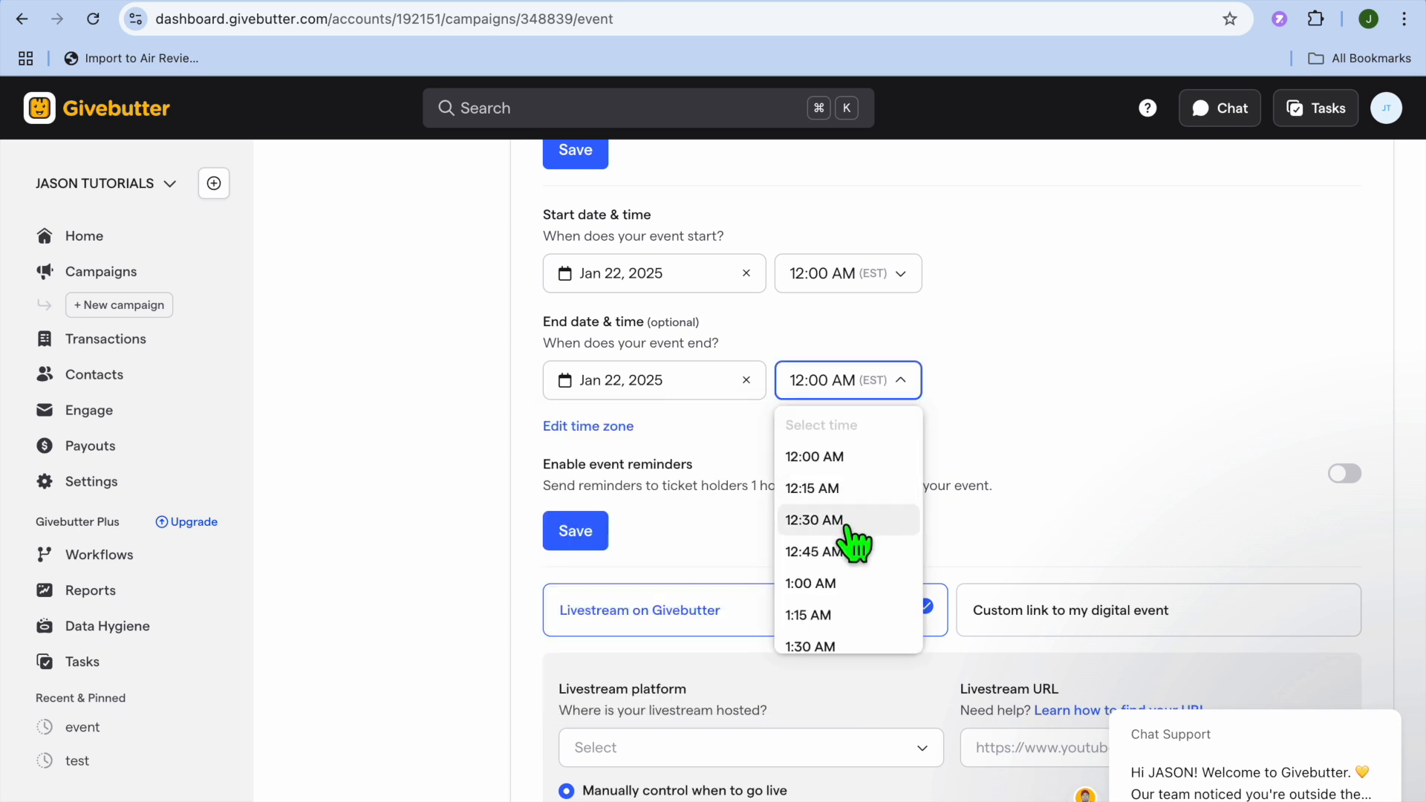
click(850, 584)
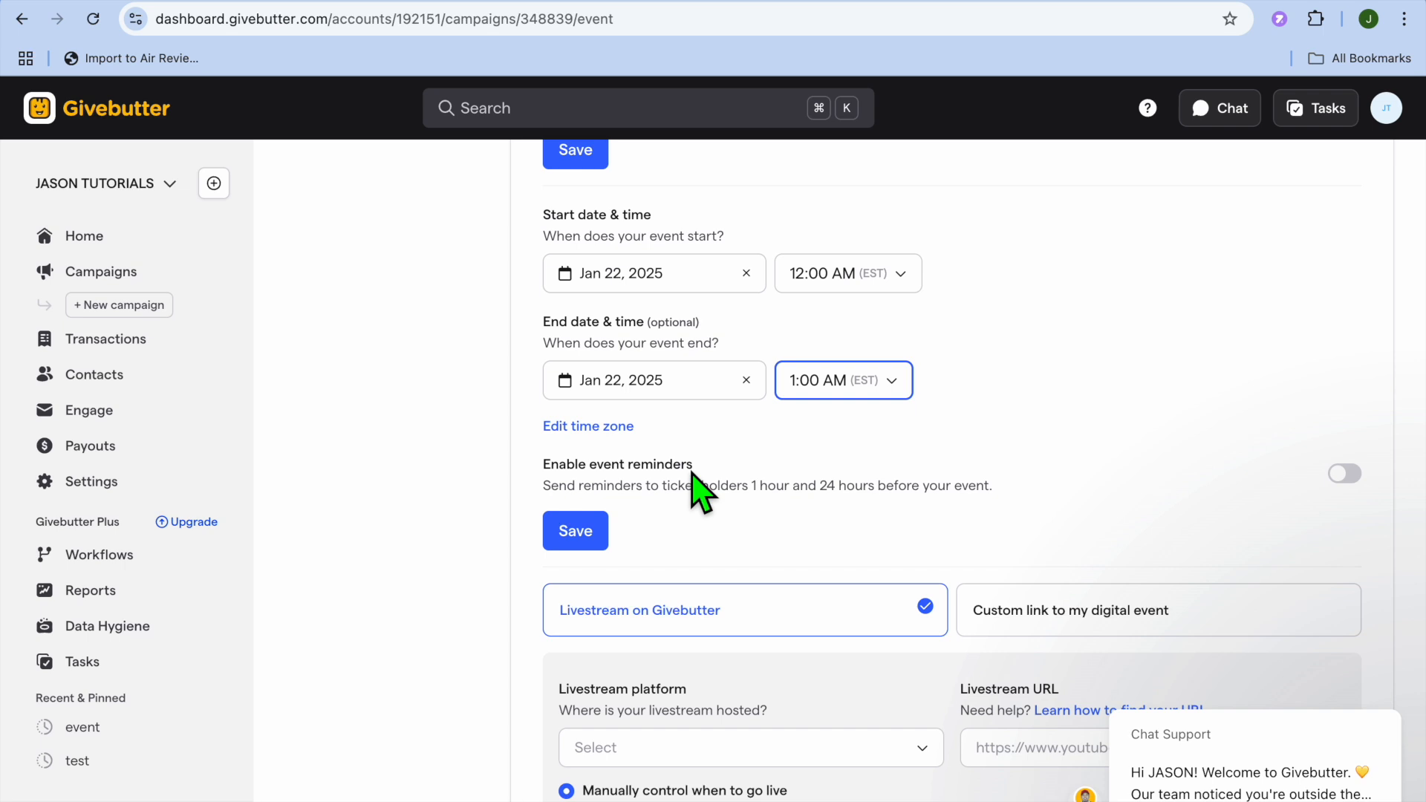
scroll(732, 523, down, 5)
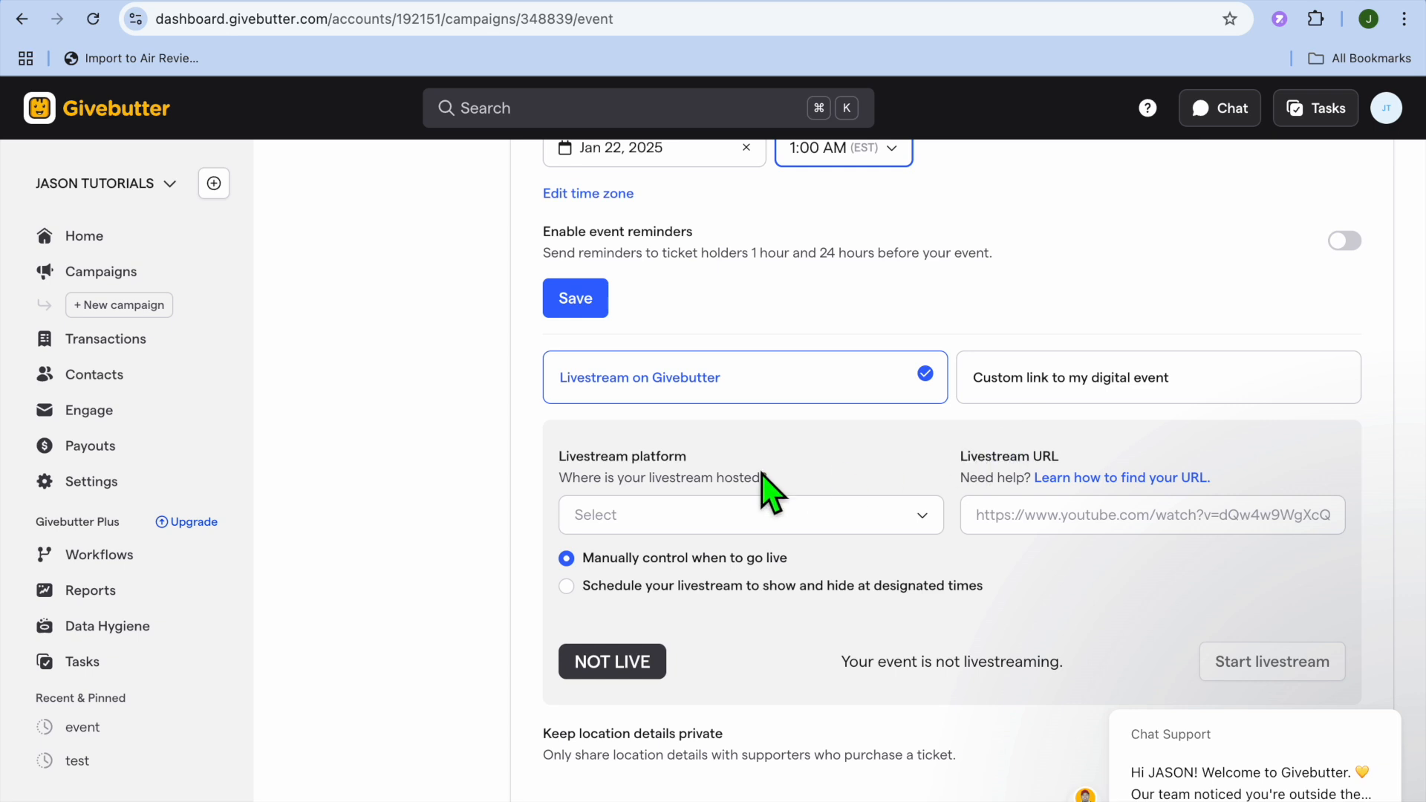
scroll(769, 490, down, 1)
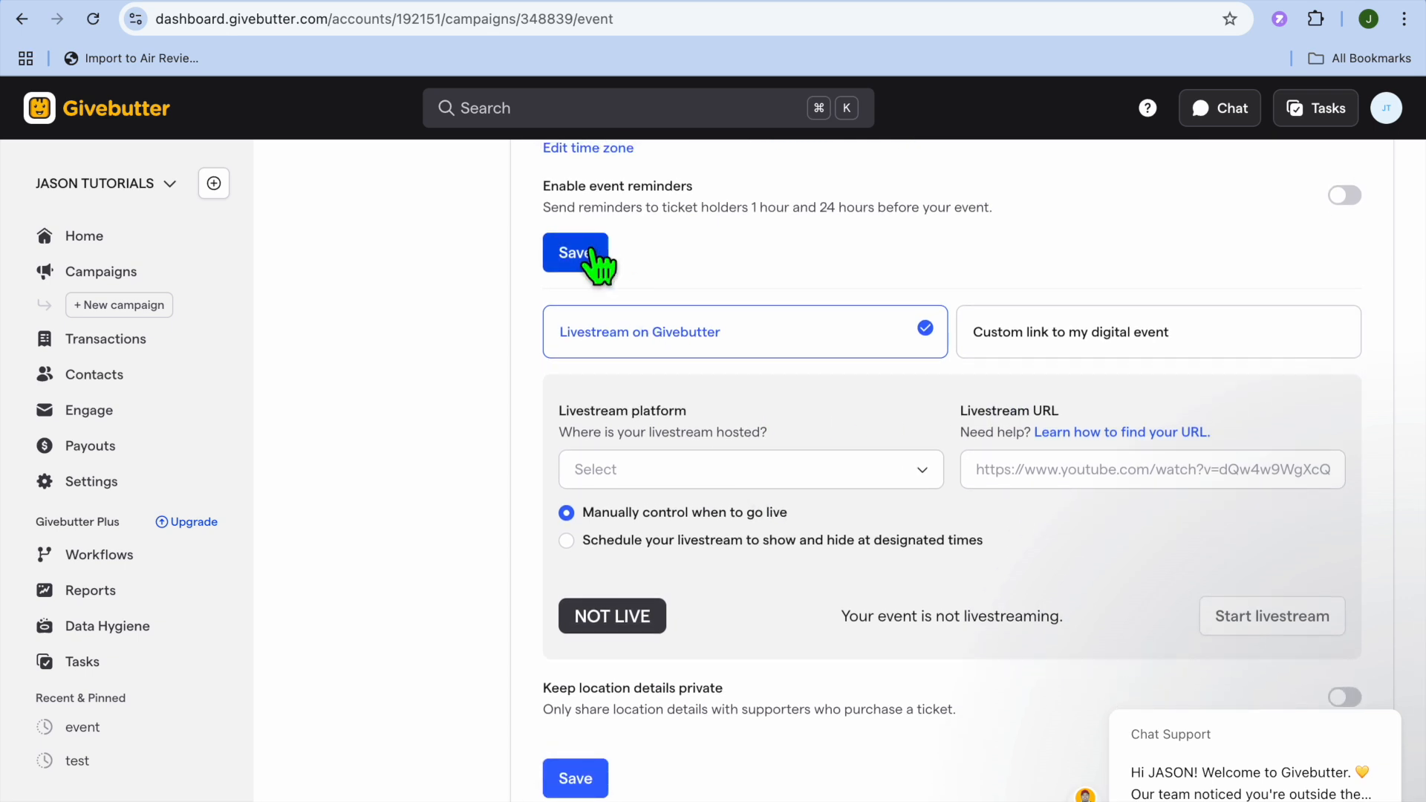
click(598, 263)
- View the event campaign's Sharing links, including Live Display, then open a new browser tab
scroll(706, 297, up, 10)
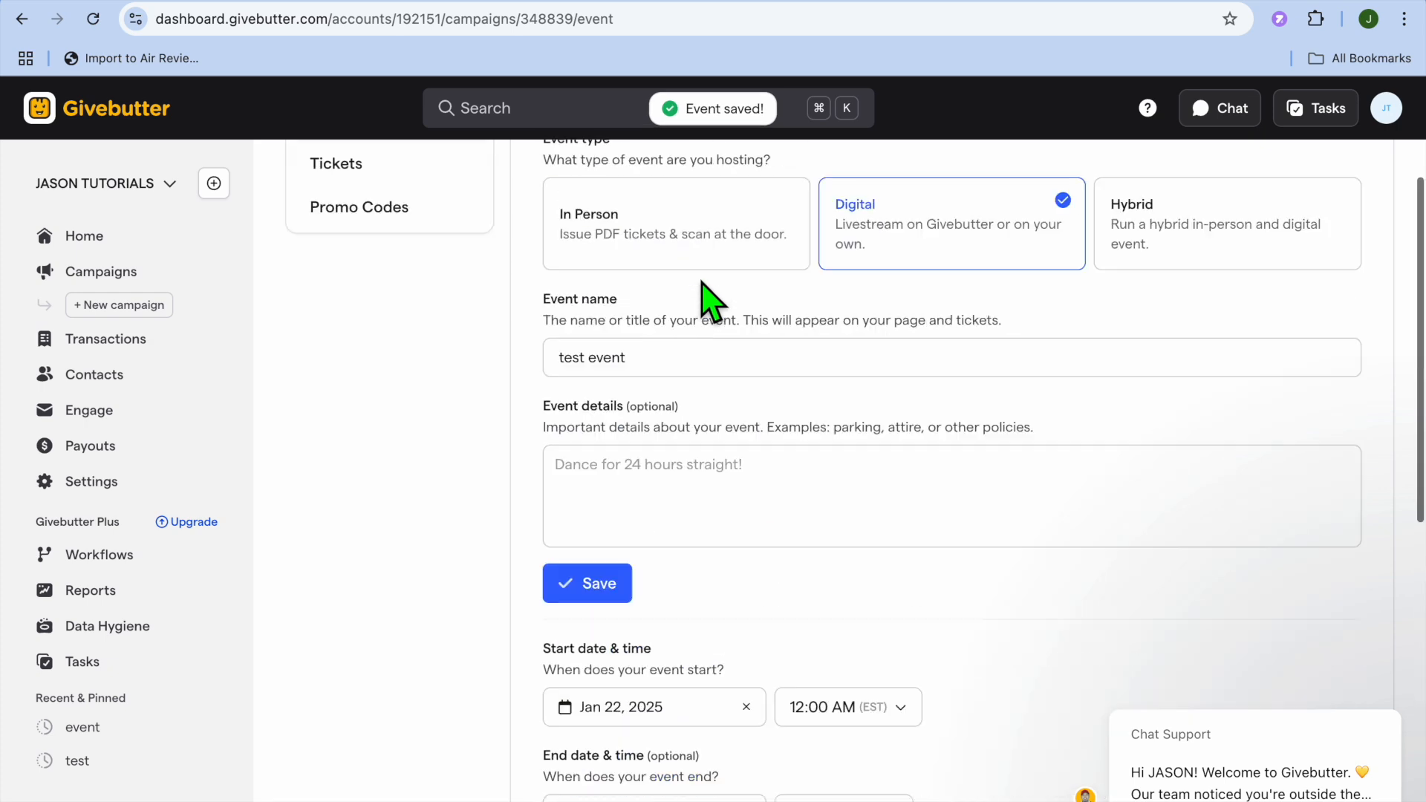
scroll(706, 297, up, 3)
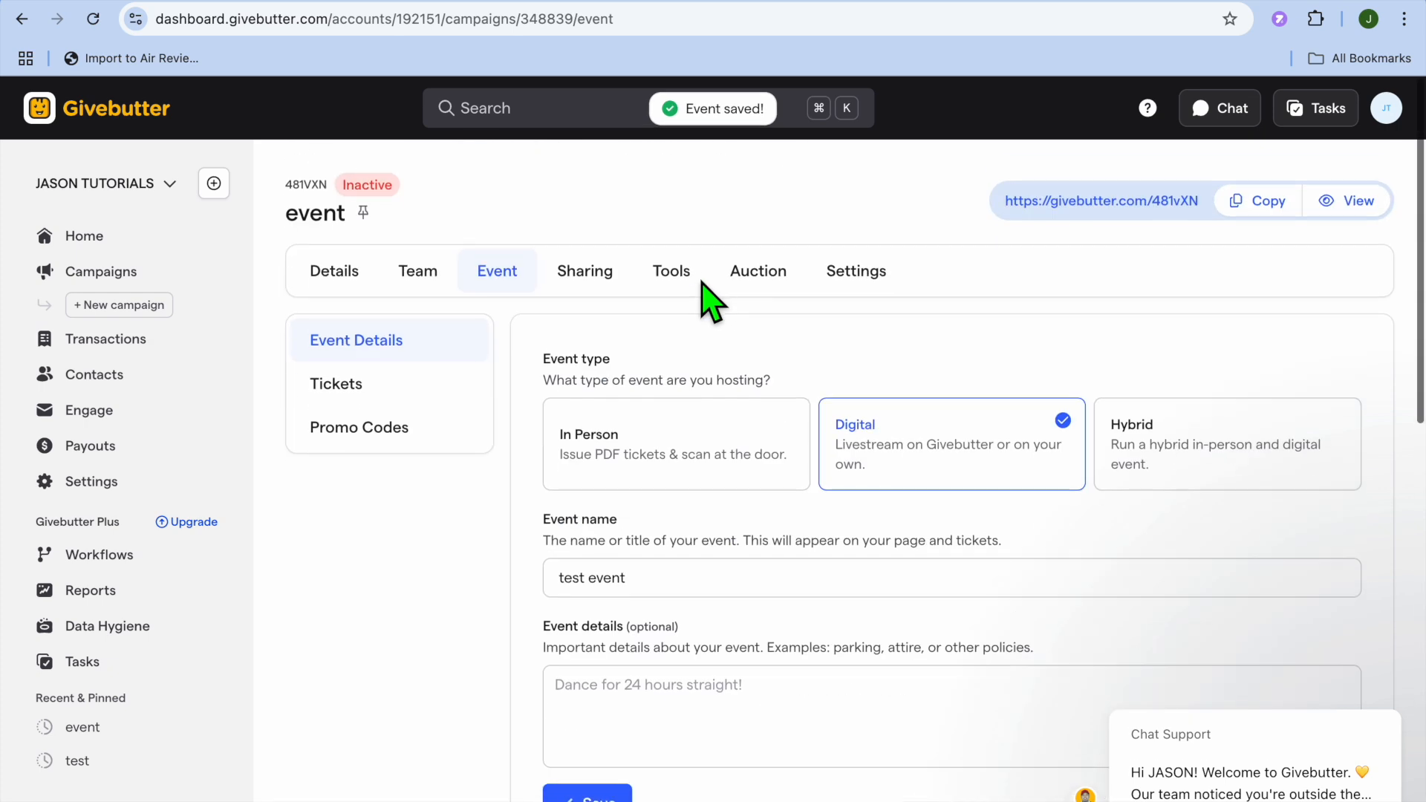
click(587, 273)
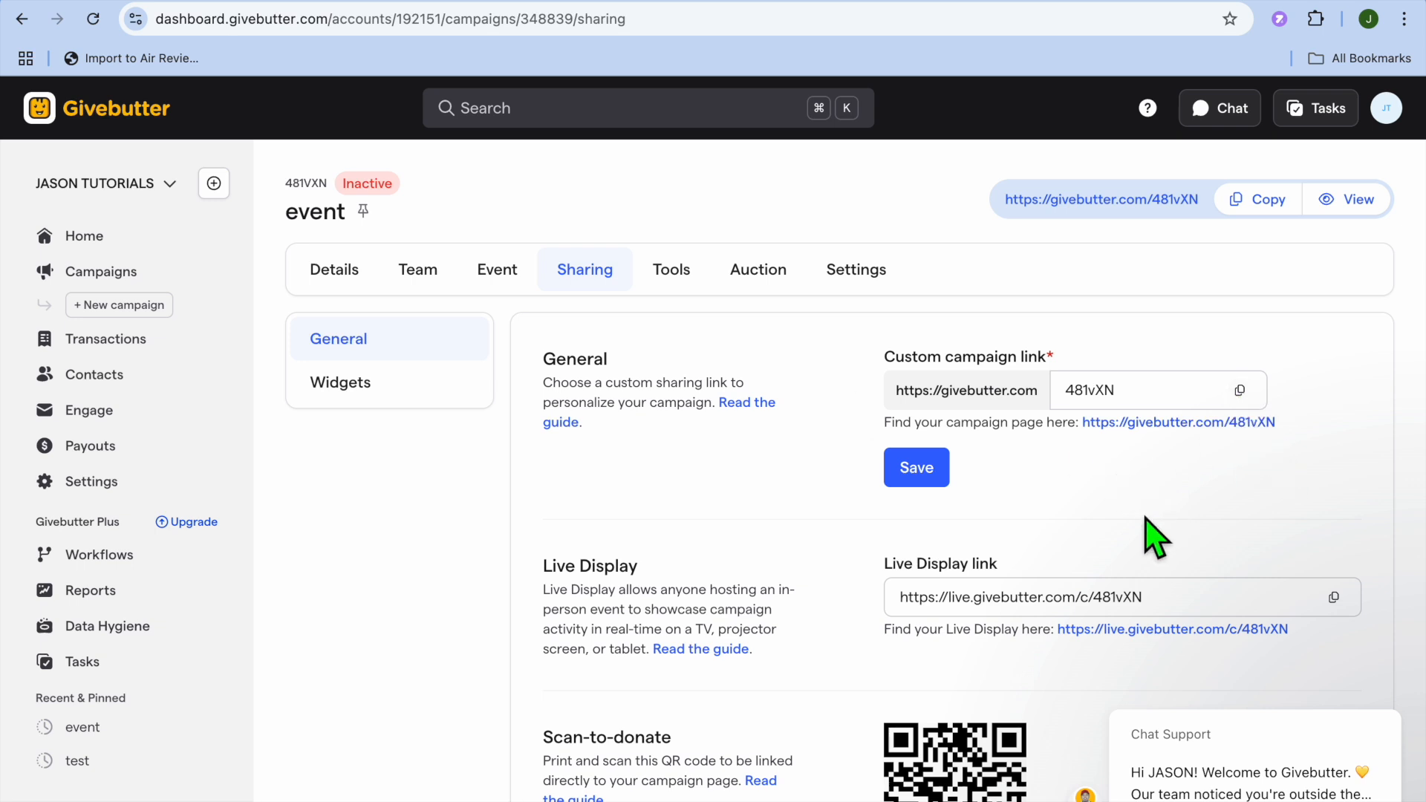
scroll(1147, 523, down, 4)
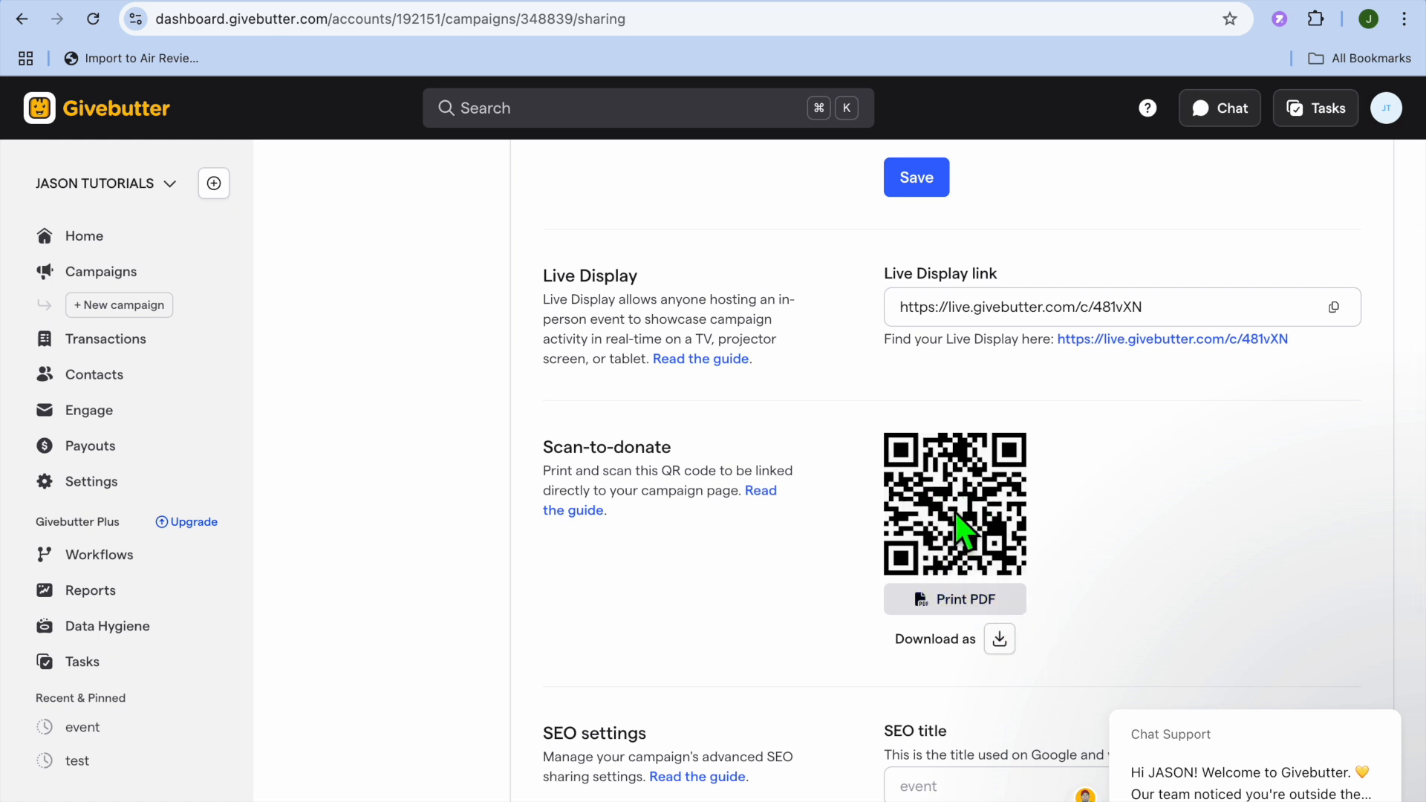
scroll(962, 527, up, 2)
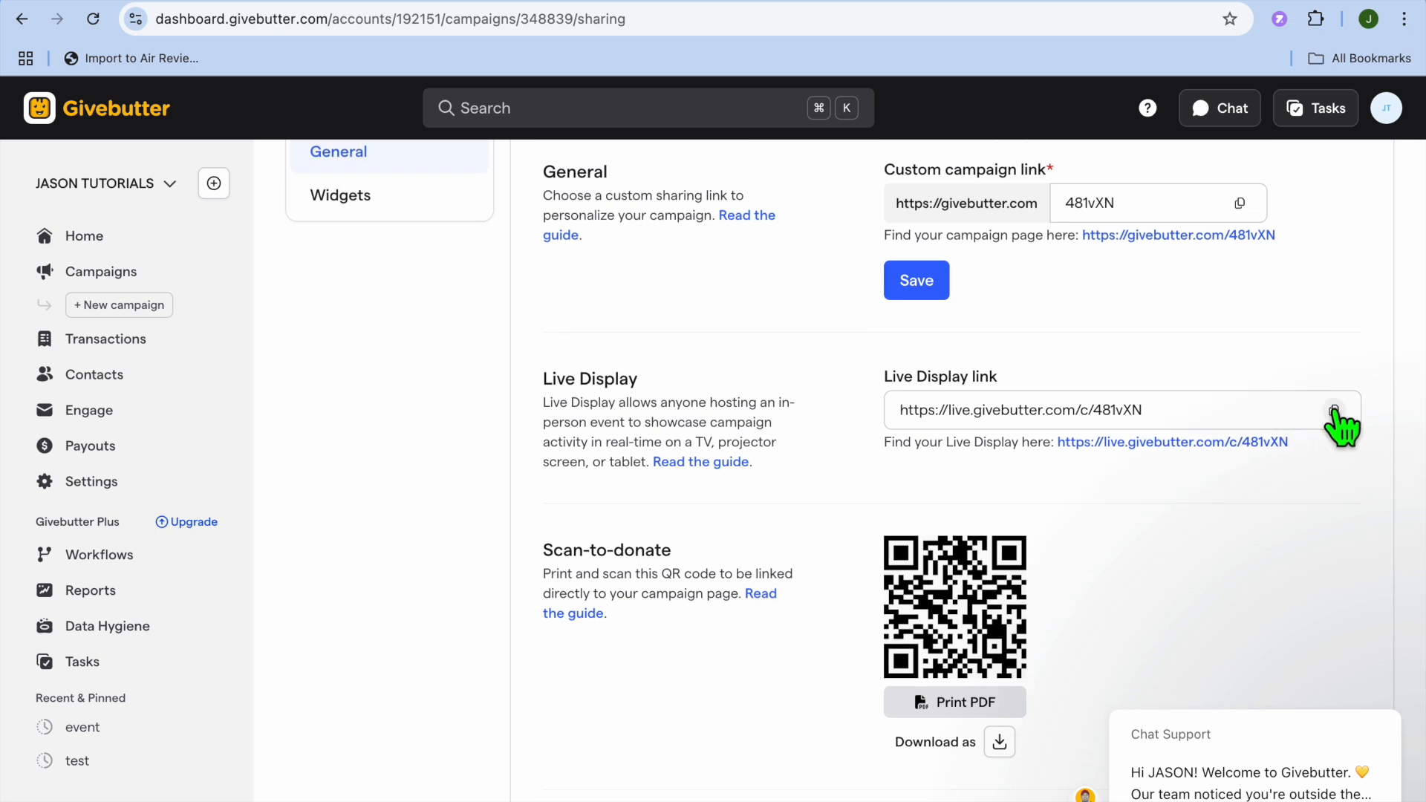
click(1325, 0)
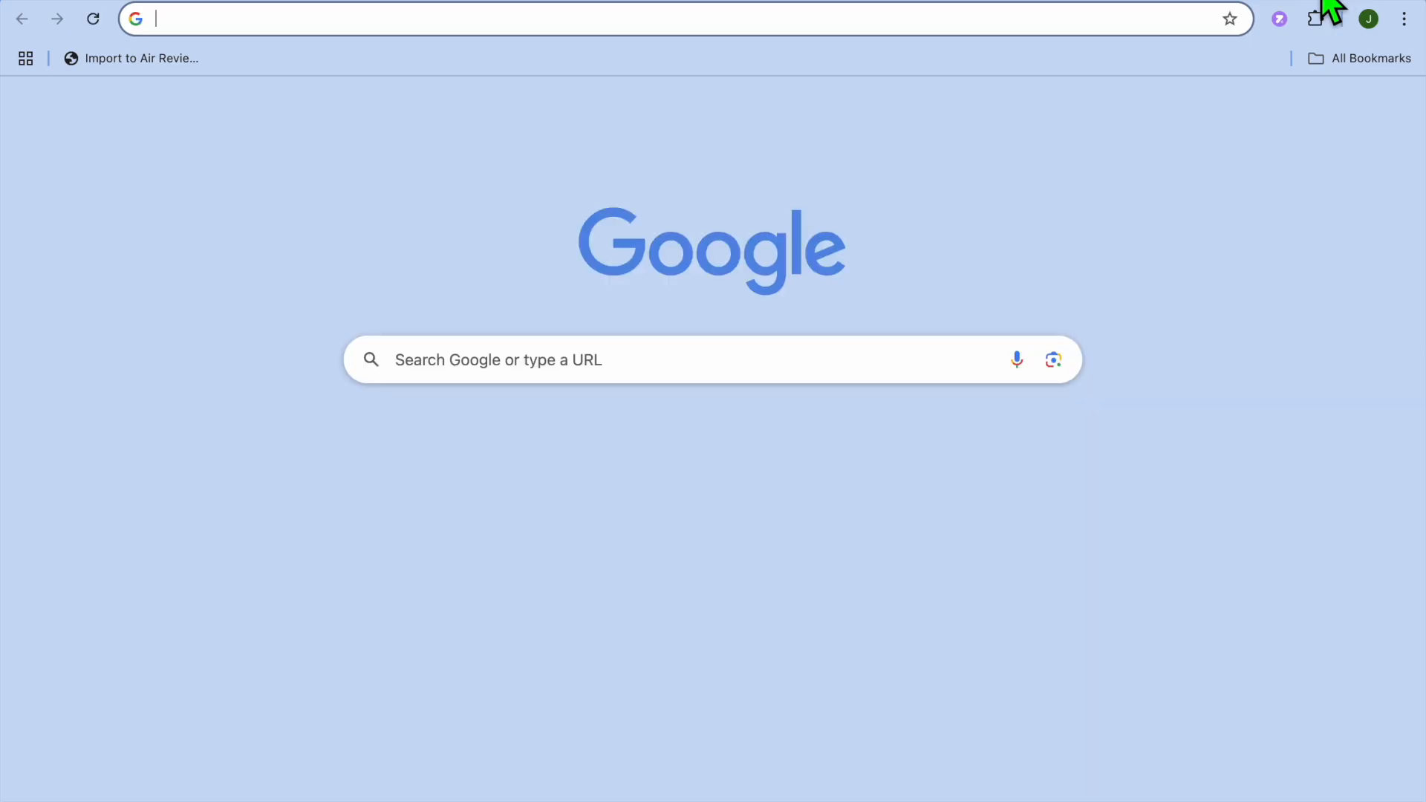
- Paste the copied Live Display link into the new tab's address bar and load it
right_click(1115, 21)
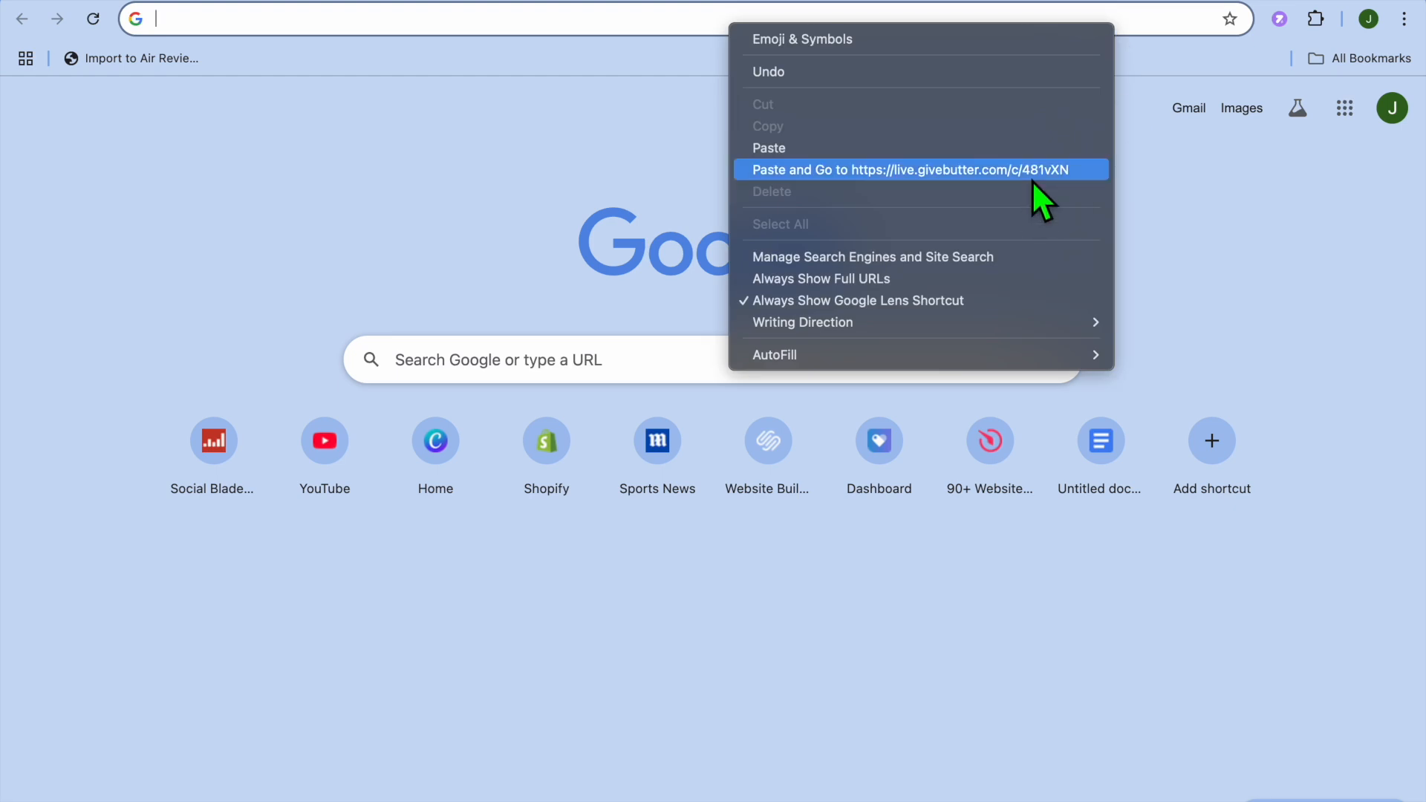
click(1032, 179)
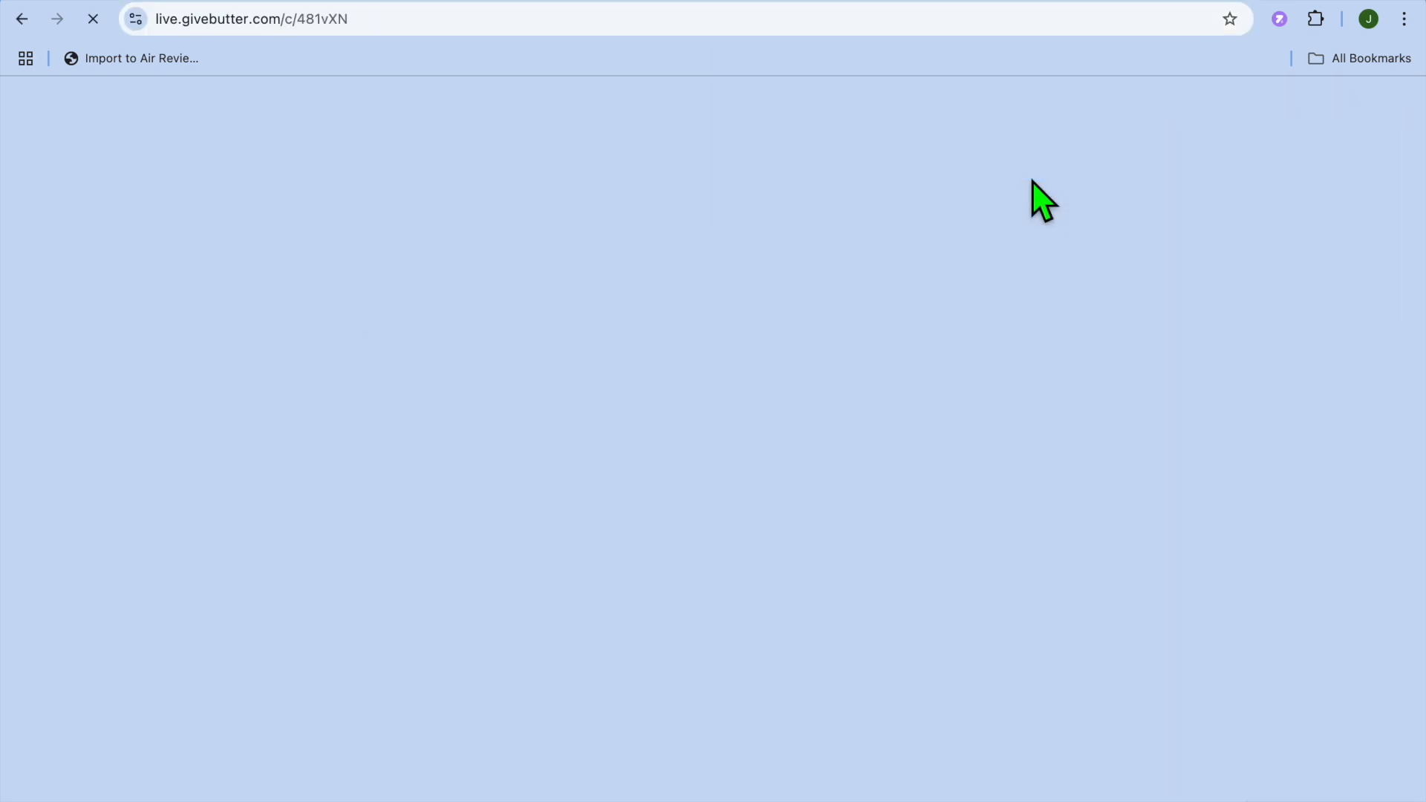